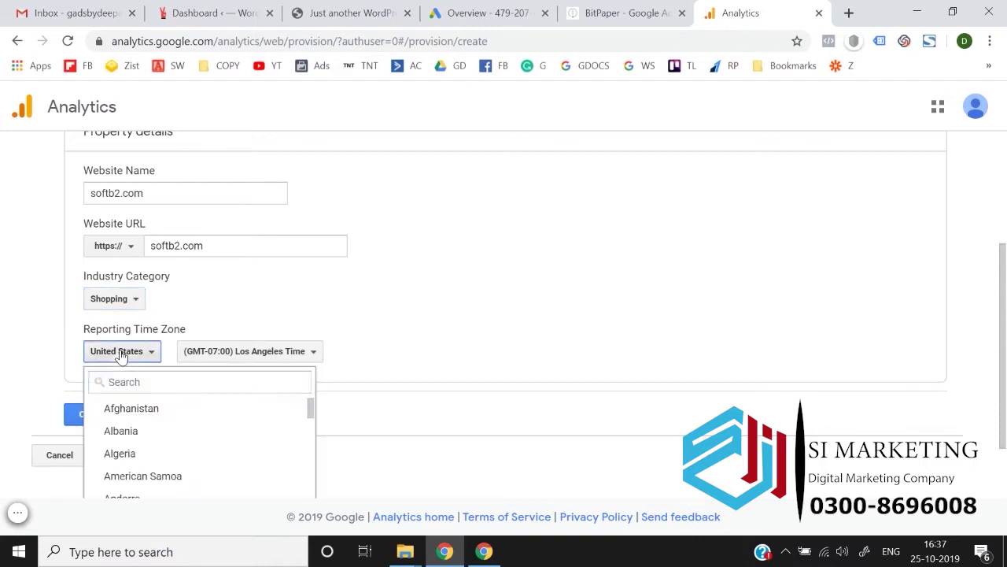
Step: Set the reporting time zone country to India and create the softb2.com Analytics property
text(india)
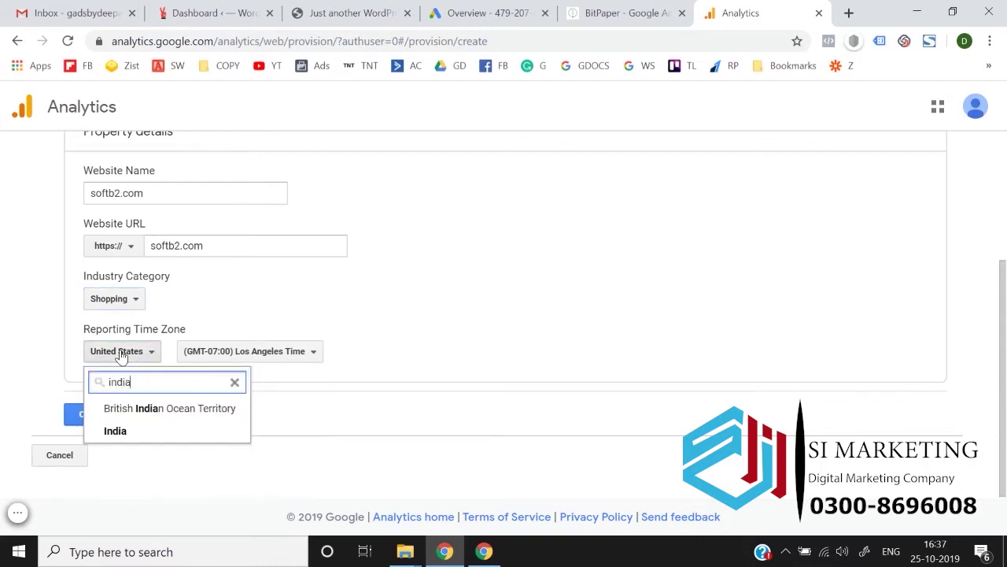
click(142, 438)
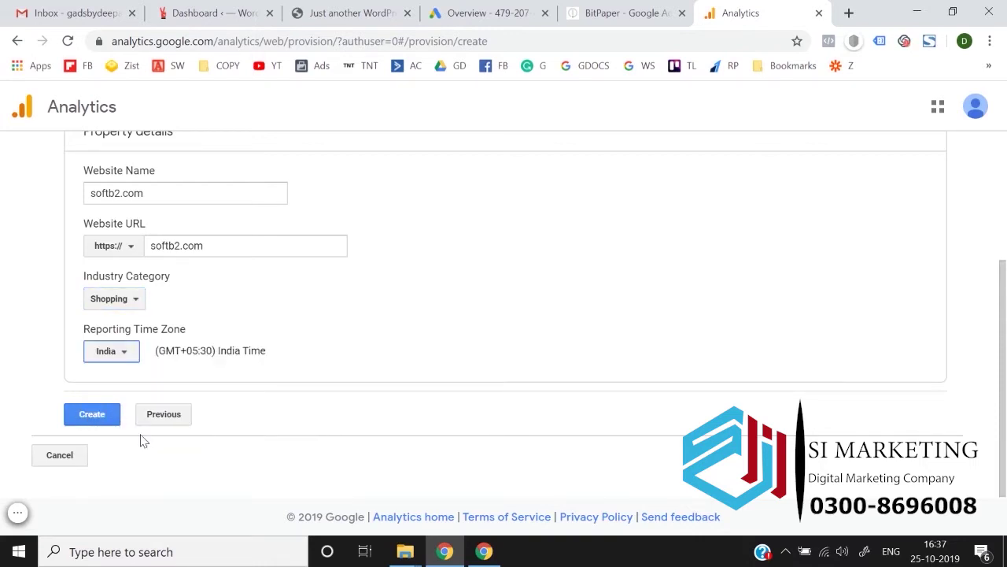
click(86, 414)
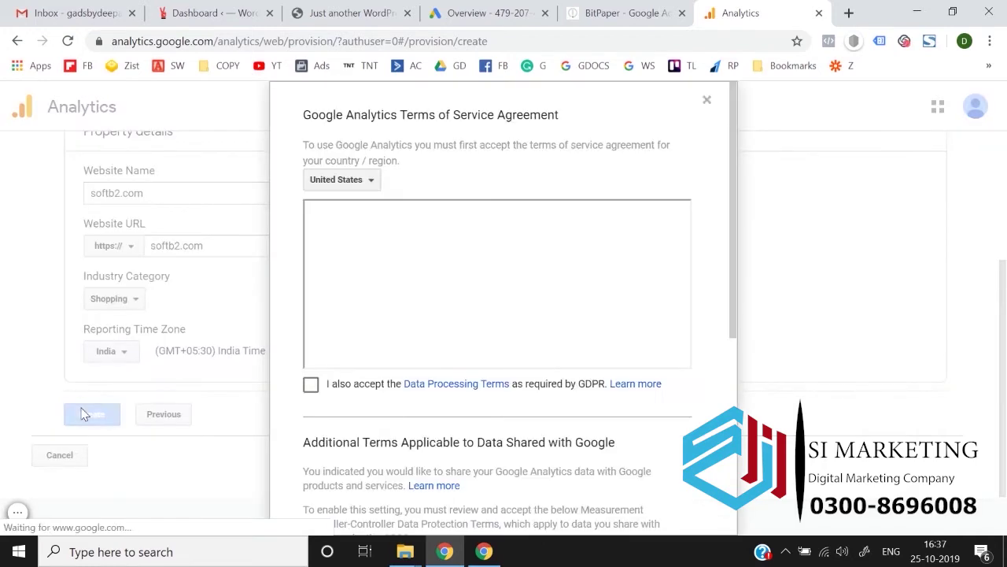
Step: Set the terms of service region to India and accept the agreement, including the GDPR data processing and Measurement Controller-Controller terms
click(321, 192)
text(india)
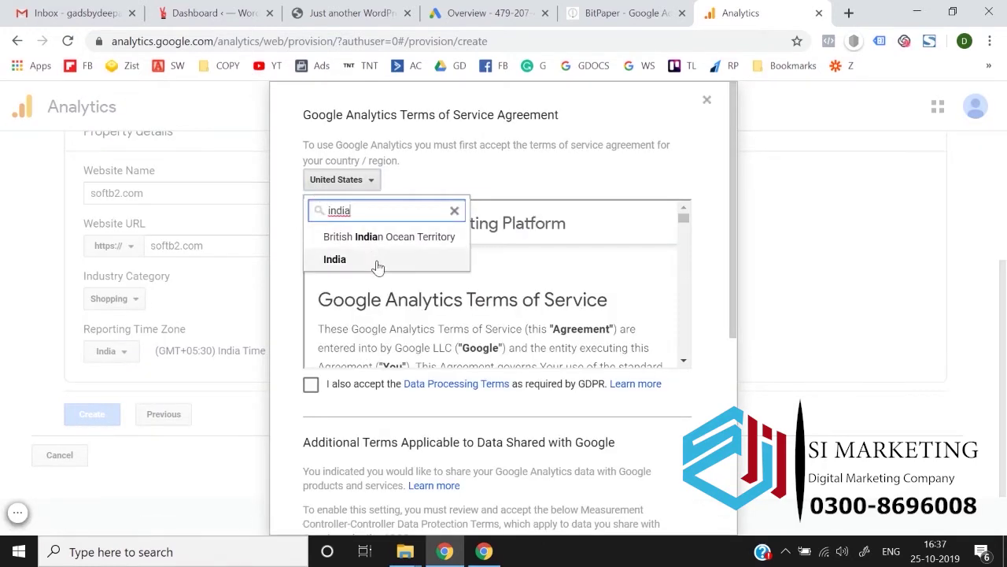
click(377, 266)
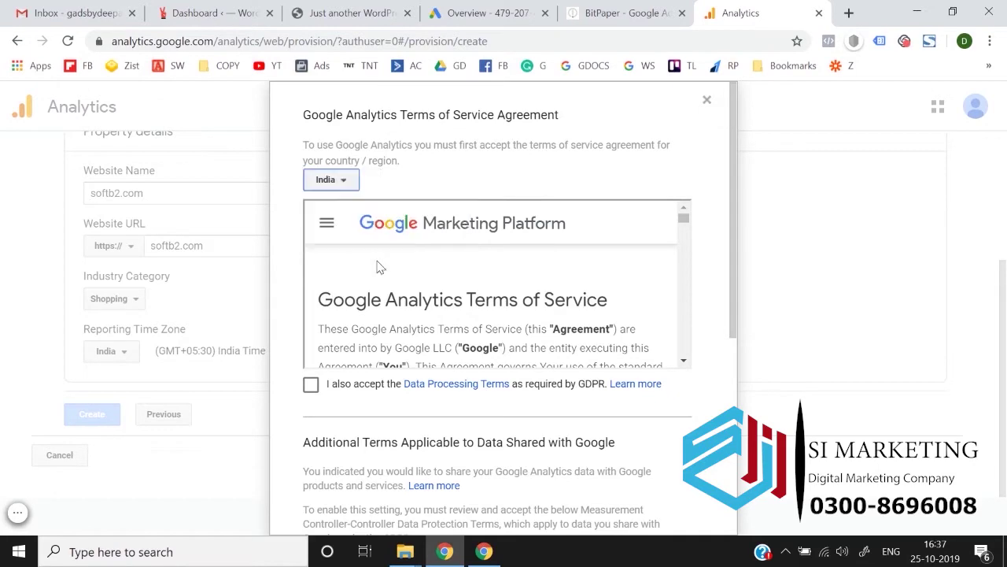
click(311, 385)
scroll(318, 393, down, 6)
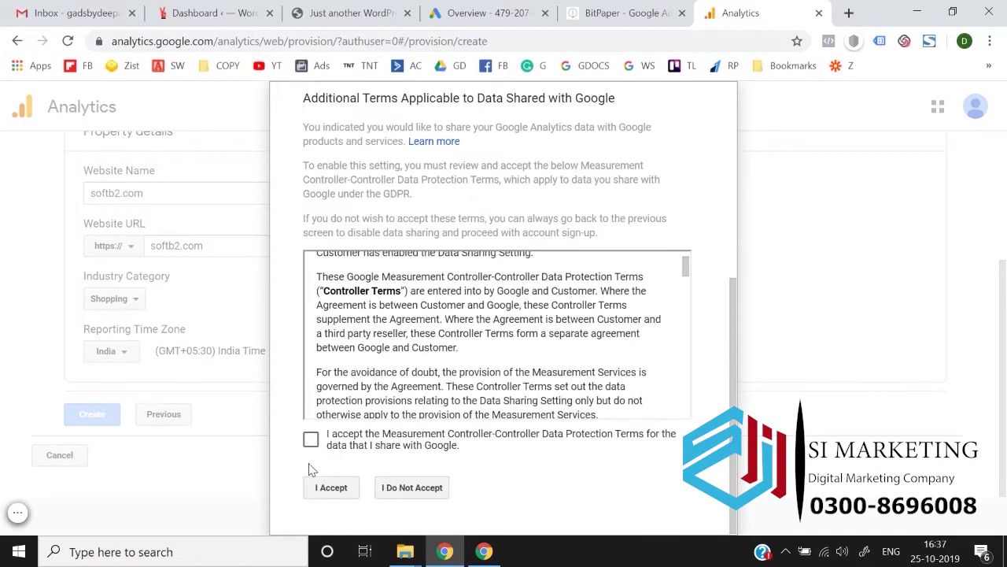
click(311, 439)
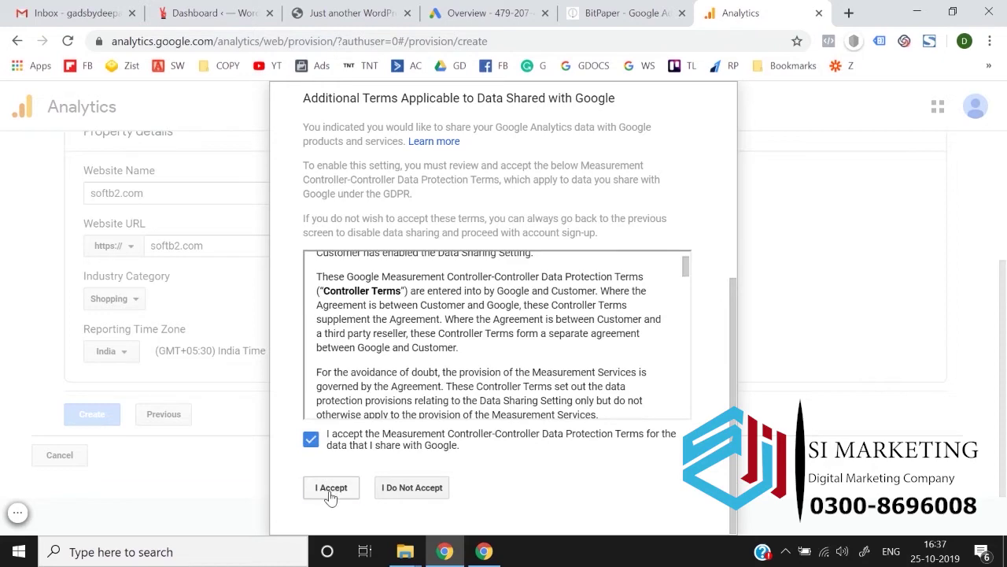
click(331, 488)
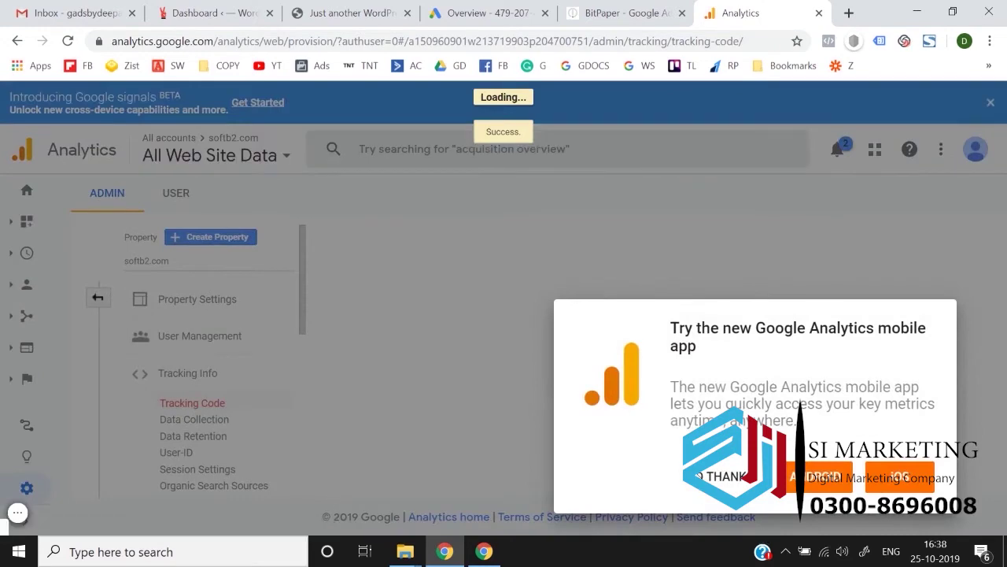
Step: Decline the mobile app offer, dismiss the search tip, and review the property's Global Site Tag tracking code
click(718, 476)
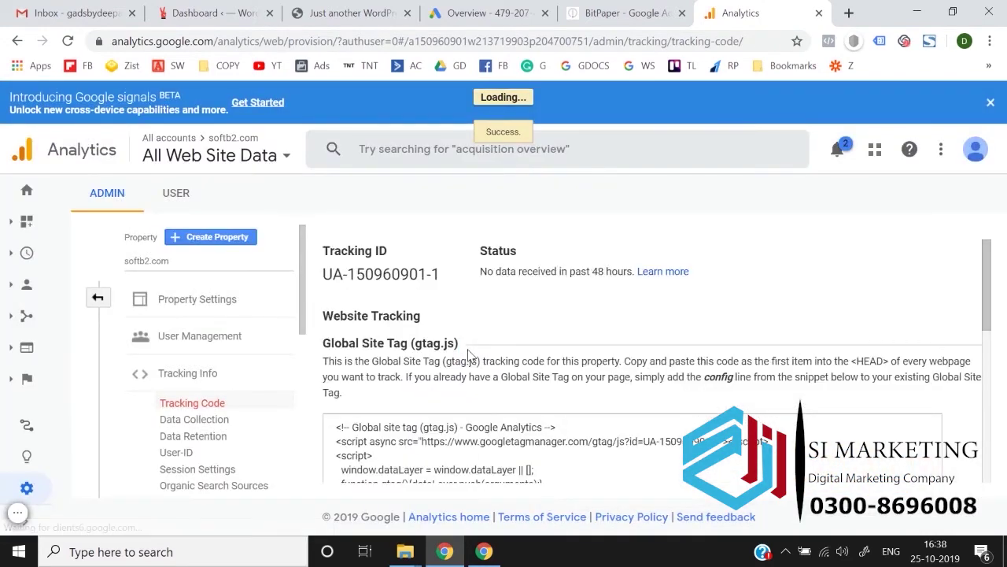
scroll(468, 349, down, 3)
scroll(468, 349, up, 3)
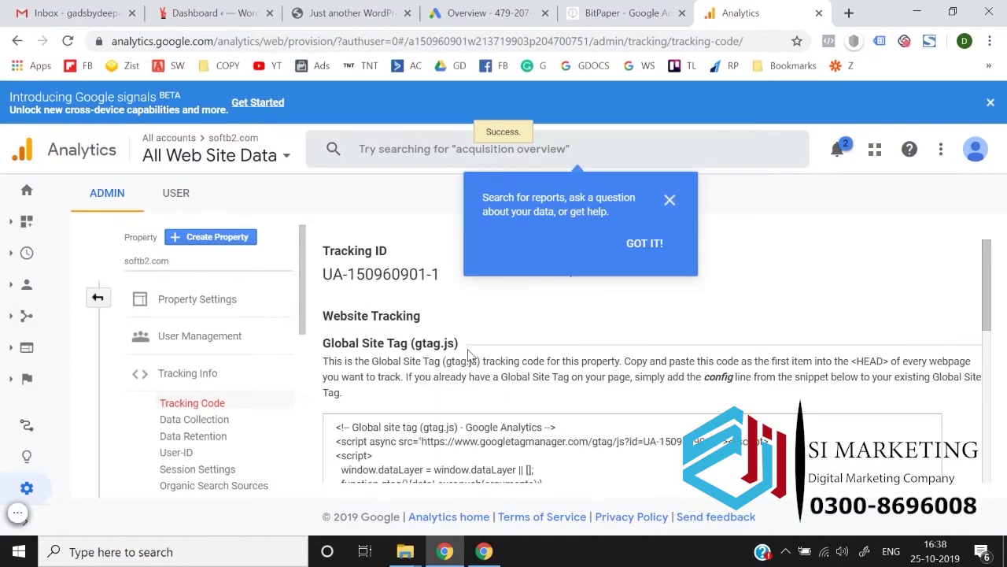
click(675, 202)
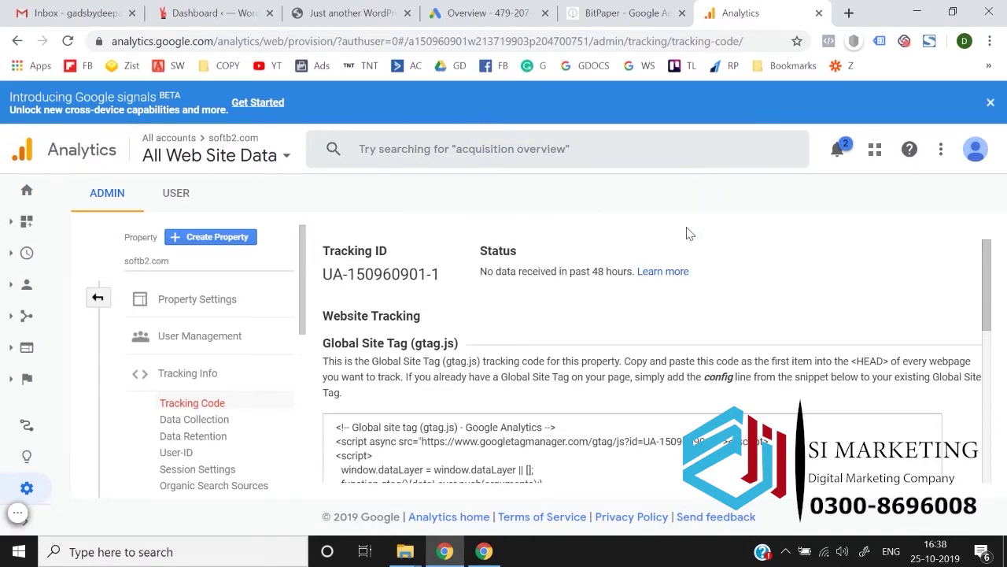
scroll(618, 393, down, 2)
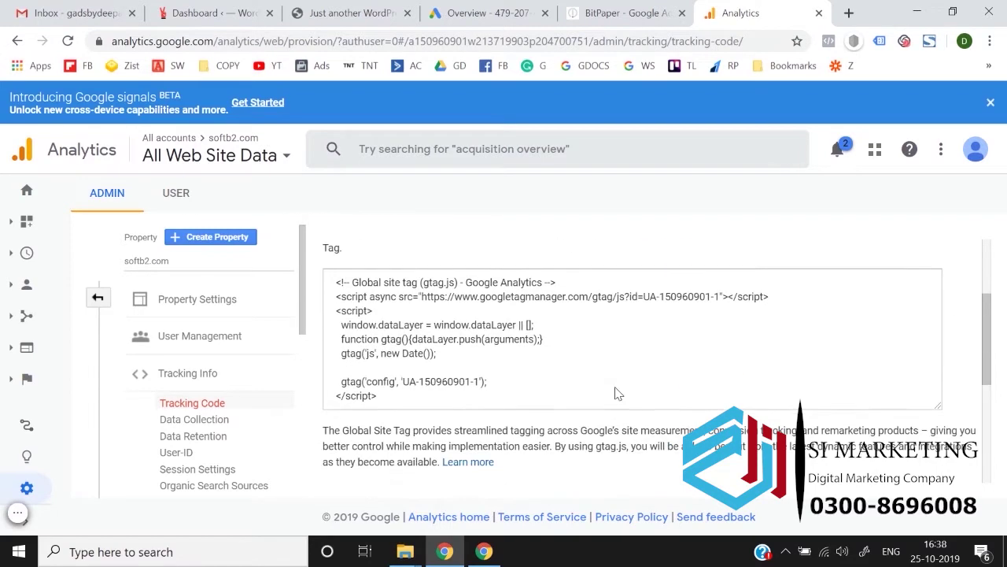
scroll(618, 394, up, 2)
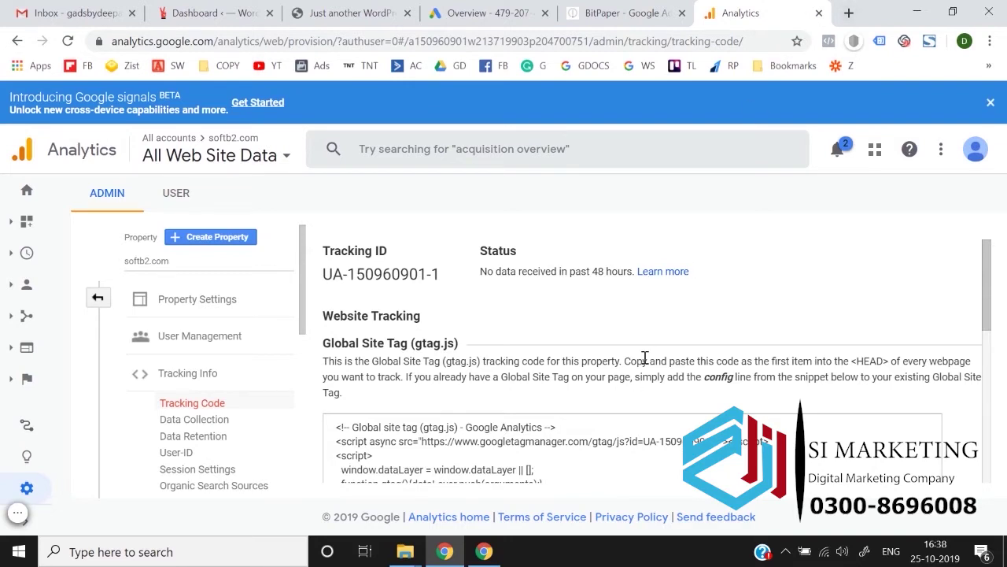
Step: Search the web for "tag manager" in a new browser tab and open the Google Tag Manager site
click(850, 12)
text(tag m)
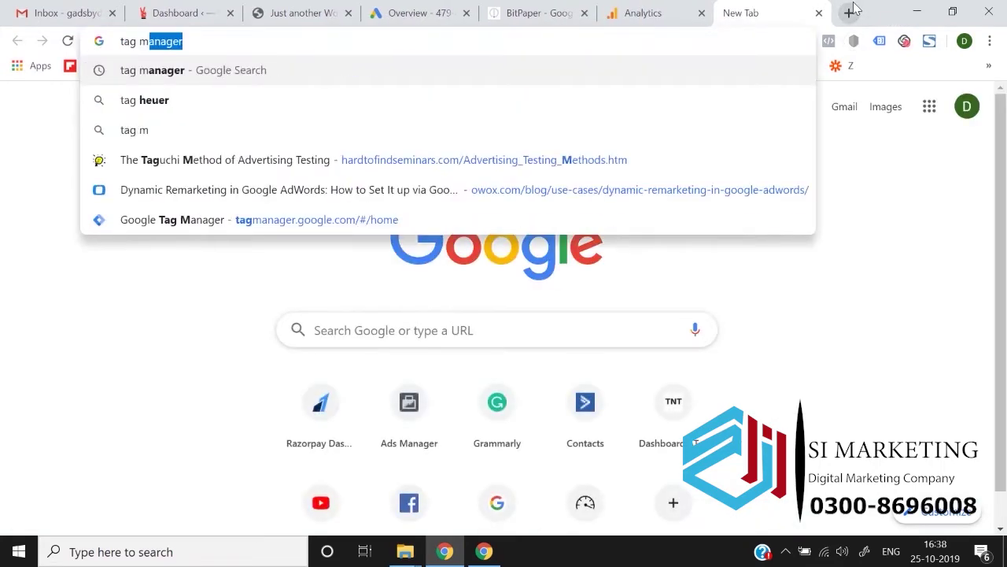
key(Return)
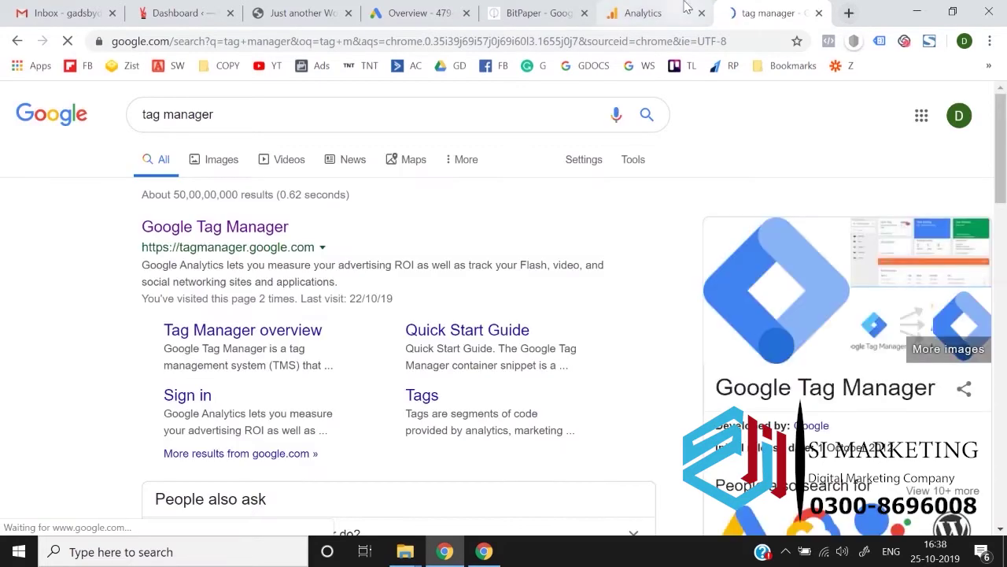
click(240, 229)
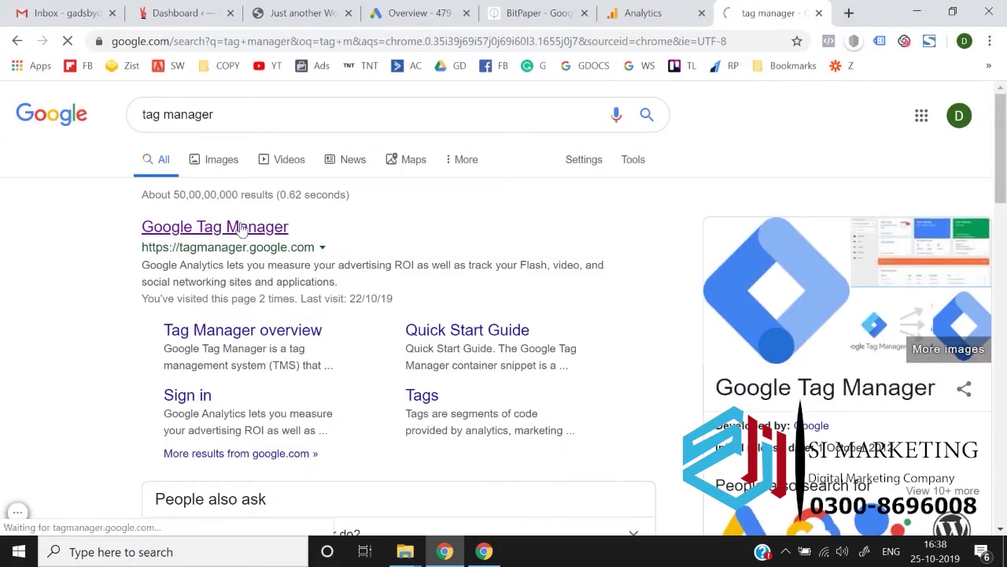
click(709, 7)
click(768, 12)
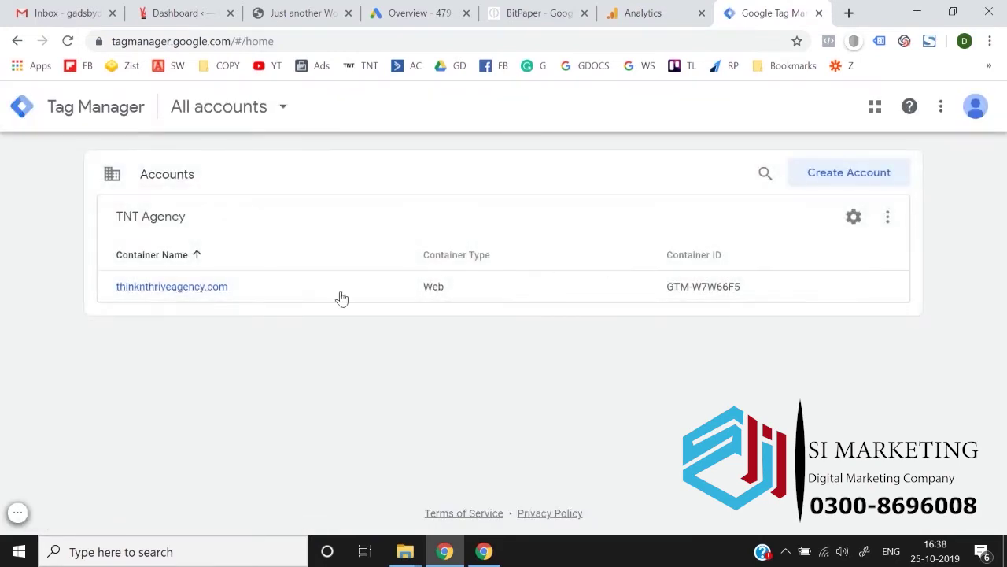
Step: Start a new Tag Manager account named softb2.com with India as its country
click(818, 183)
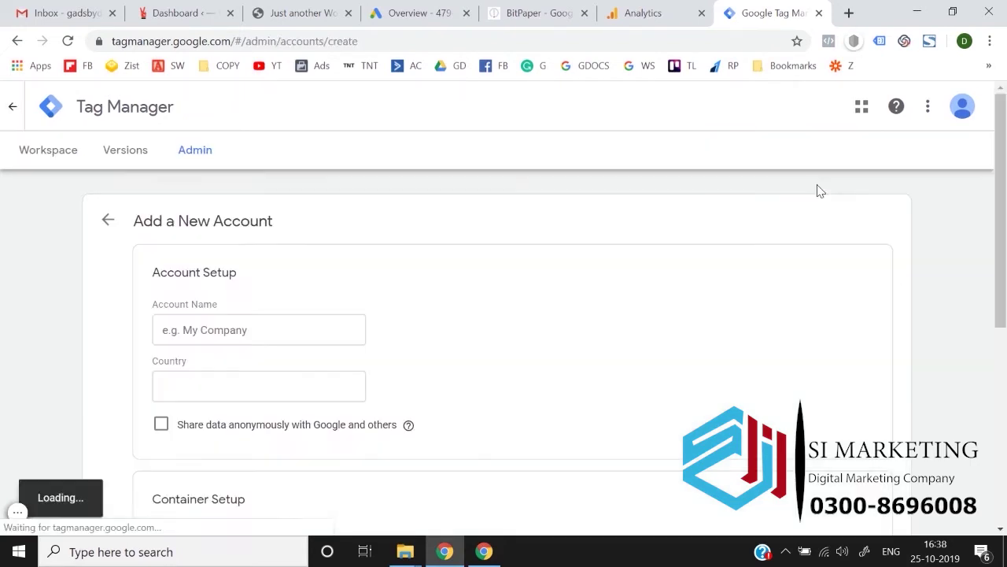
click(204, 330)
text(softb2.com)
scroll(422, 336, down, 2)
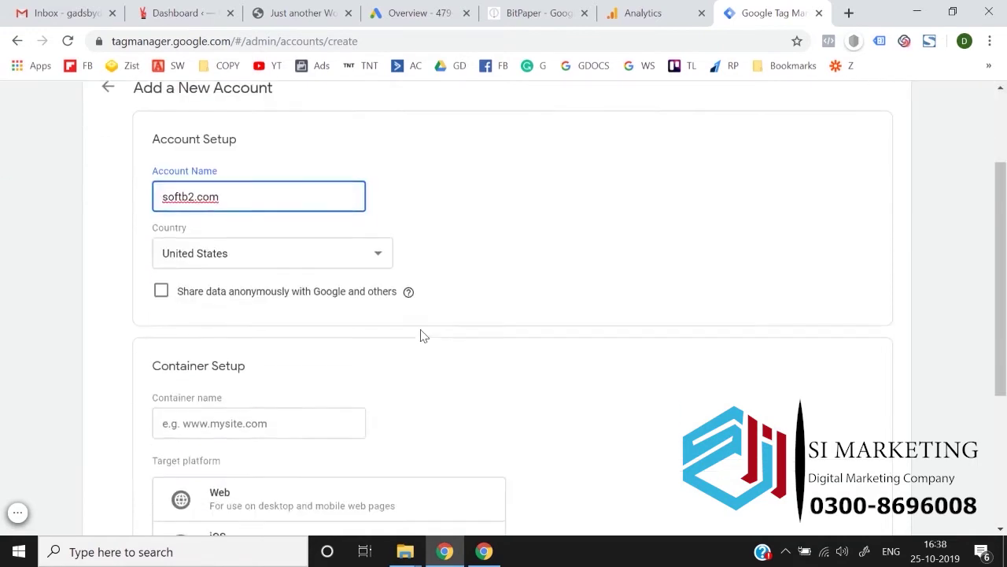
click(281, 261)
text(india)
key(Return)
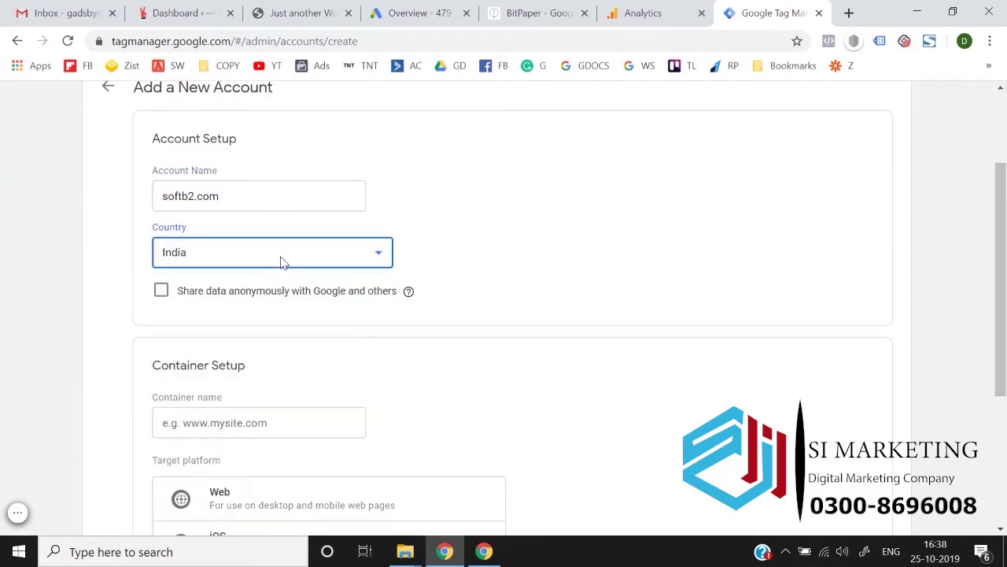
click(254, 300)
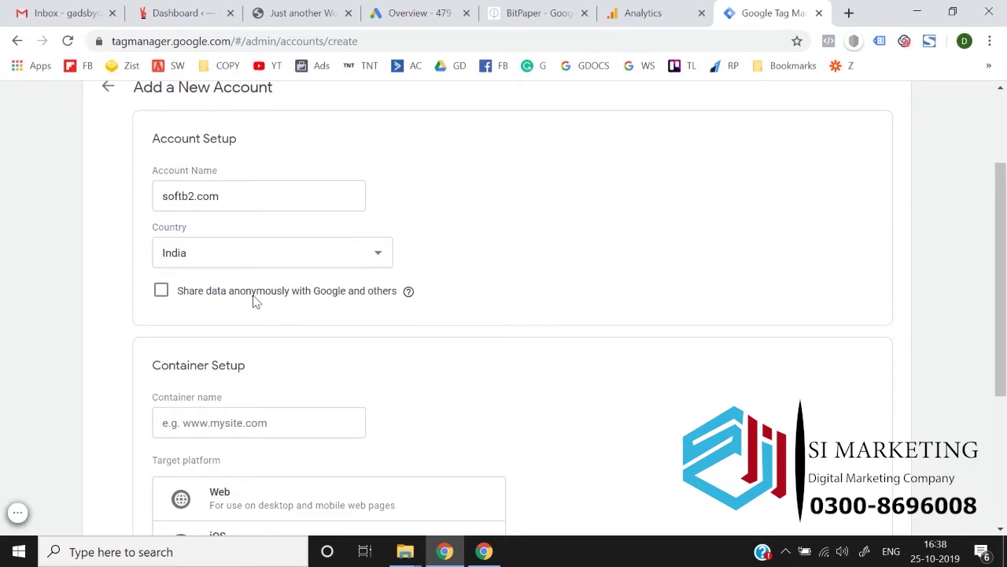
Step: Name the container softb2.com and choose Web as its target platform
scroll(283, 362, down, 2)
click(226, 275)
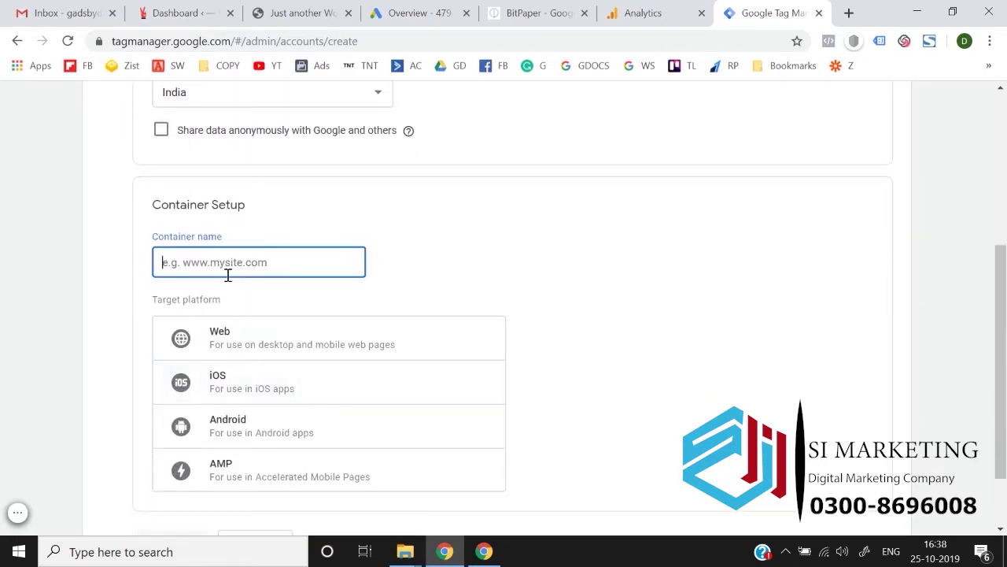
text(softb2.com)
click(226, 340)
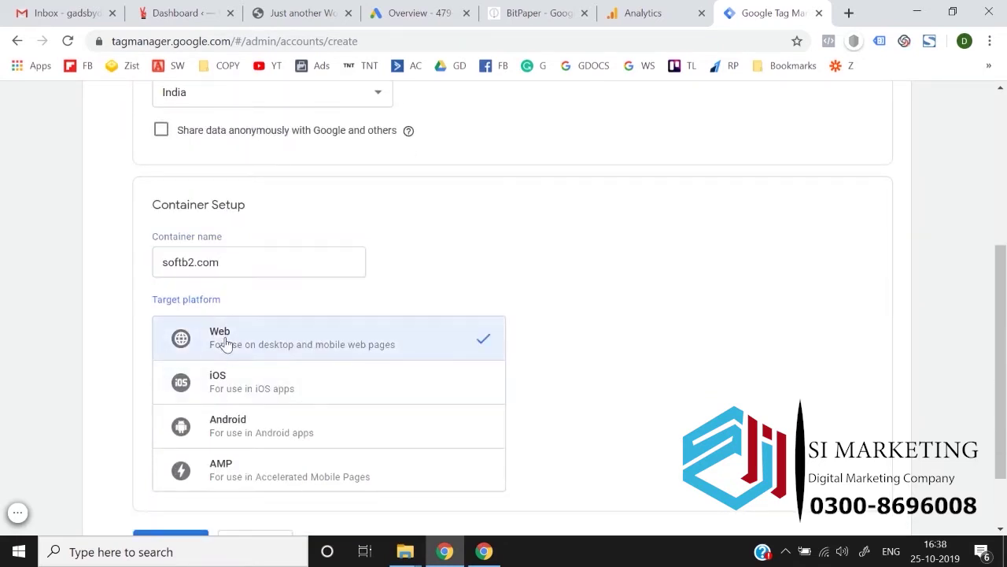
scroll(226, 342, down, 1)
Step: Create the Tag Manager account, accepting the terms of service and the GDPR data processing terms
click(163, 459)
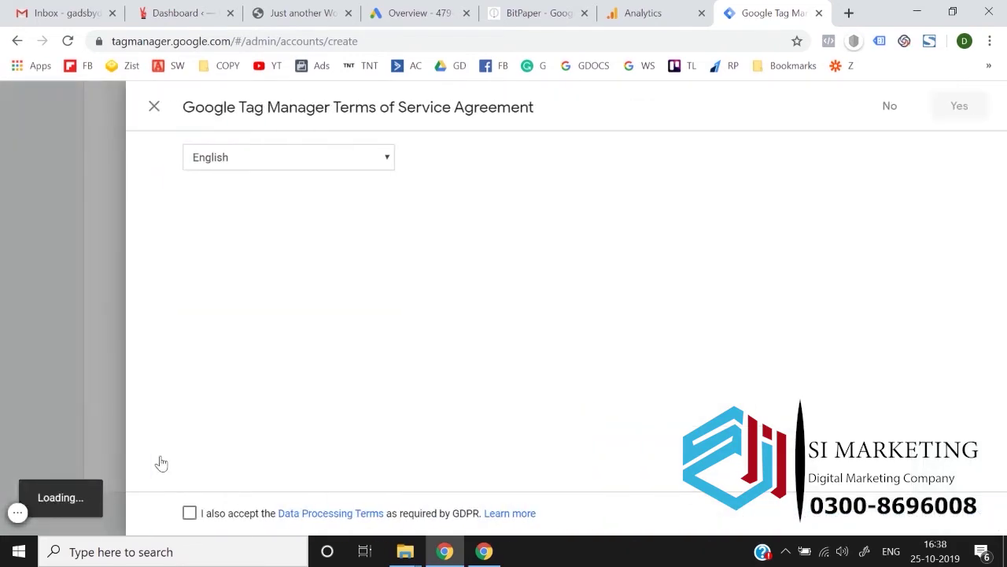
click(189, 512)
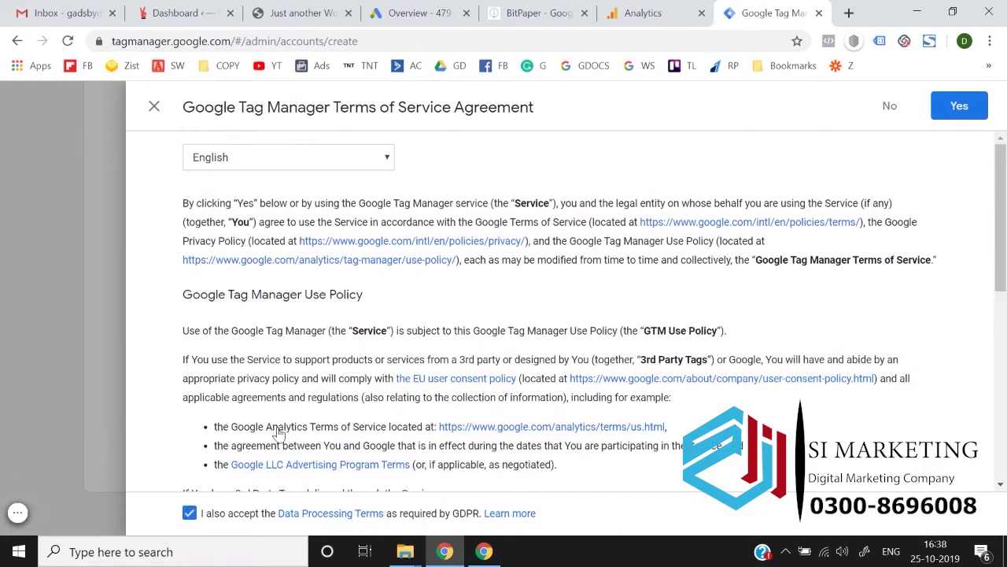
click(946, 107)
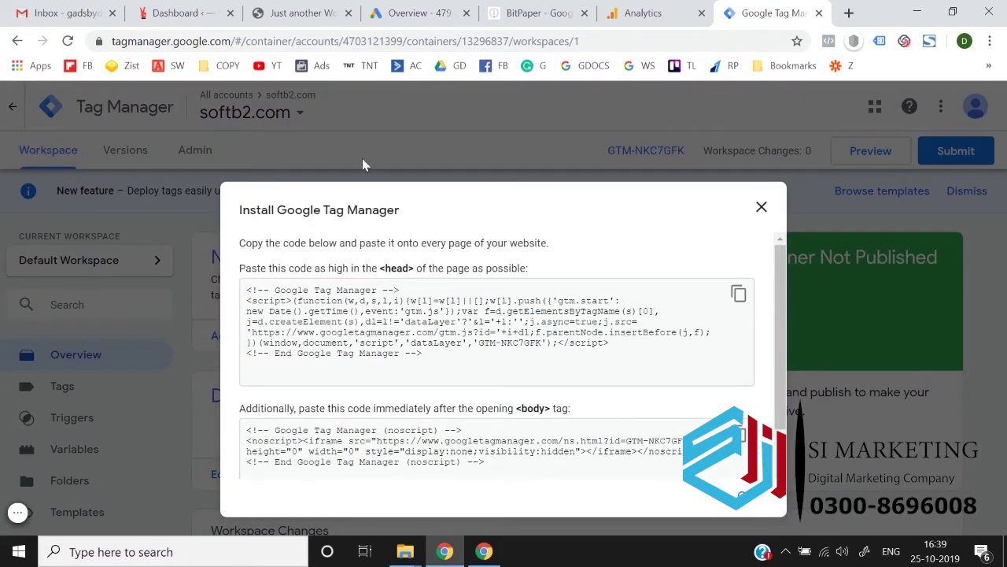
Step: Switch to the softb2.com WordPress dashboard and open the page for adding a new plugin
click(179, 12)
mouse_move(35, 416)
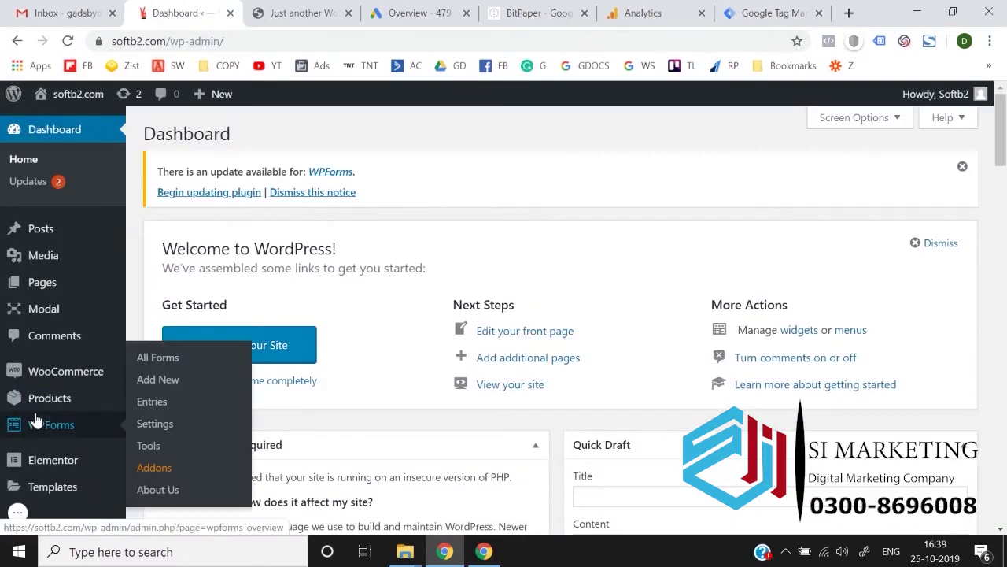
scroll(32, 425, down, 2)
mouse_move(96, 426)
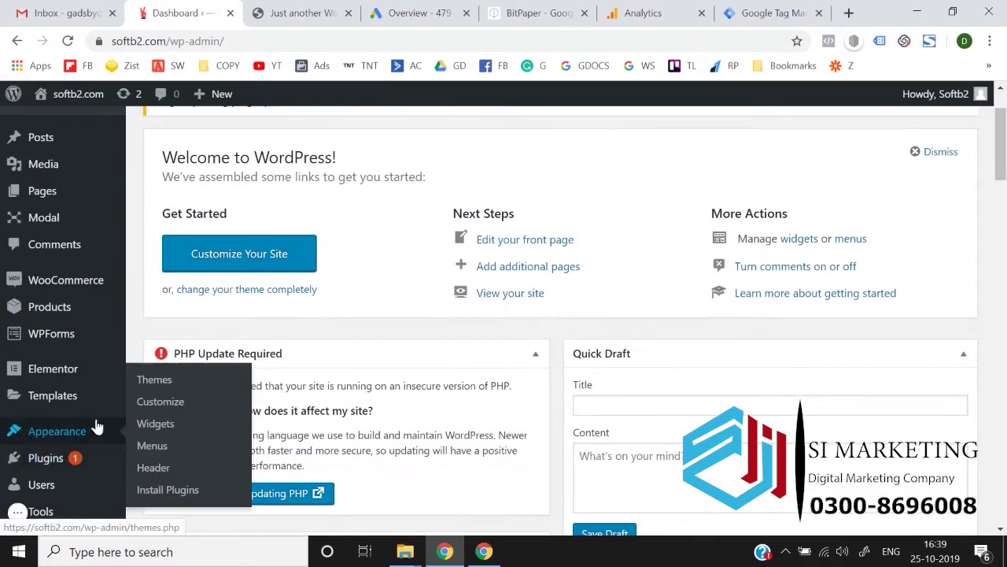
scroll(162, 476, down, 2)
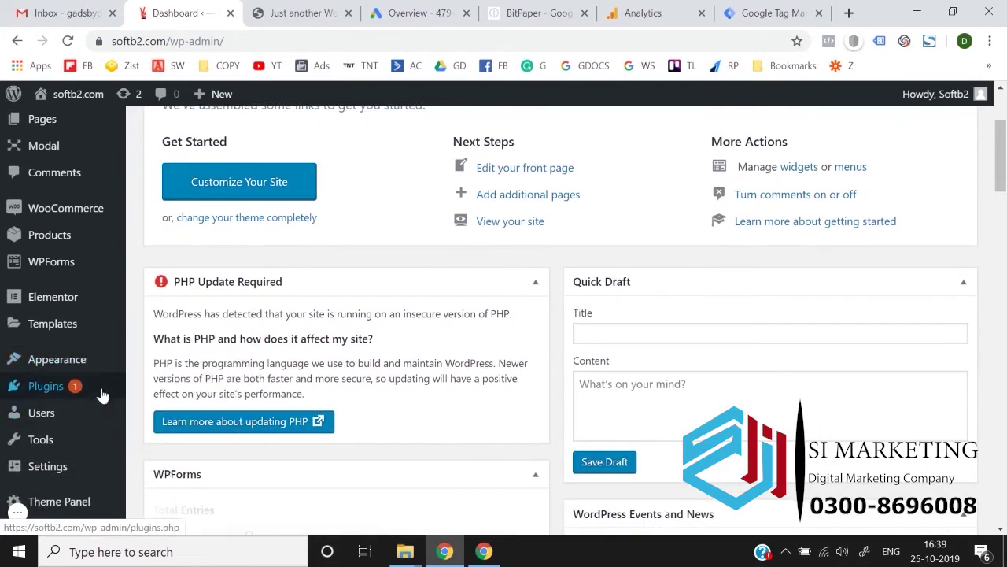
mouse_move(90, 362)
scroll(86, 366, down, 2)
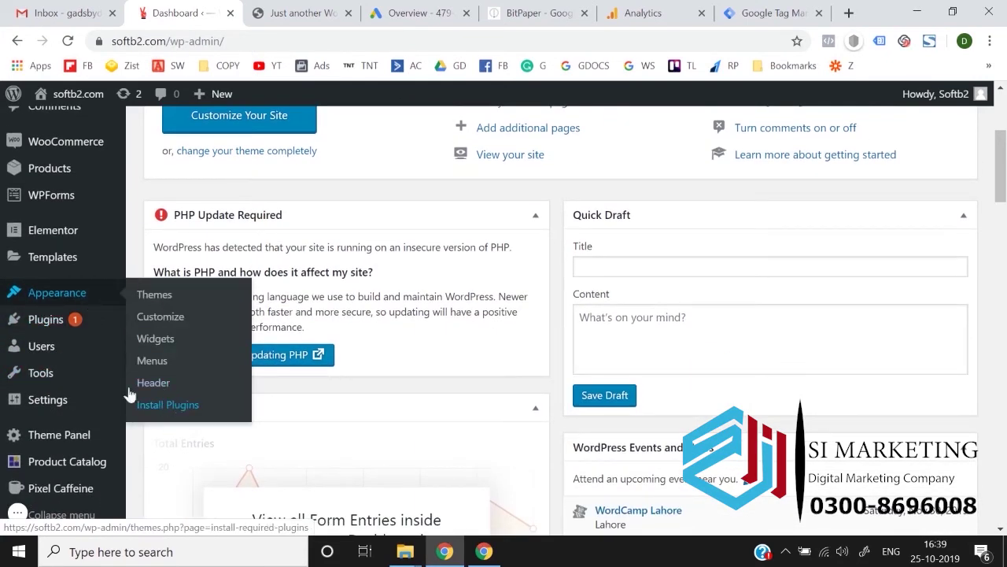
mouse_move(76, 410)
mouse_move(85, 315)
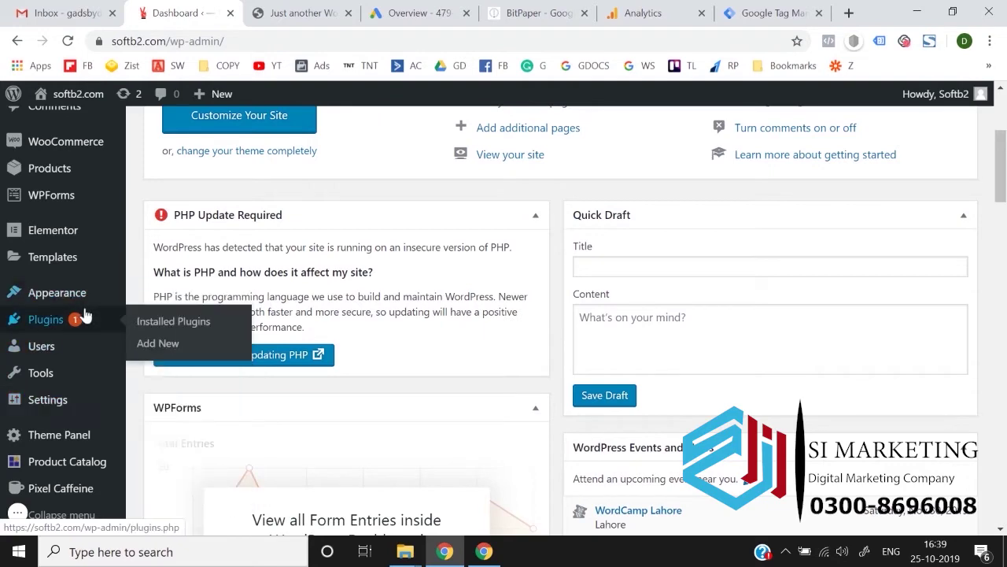
scroll(85, 315, up, 2)
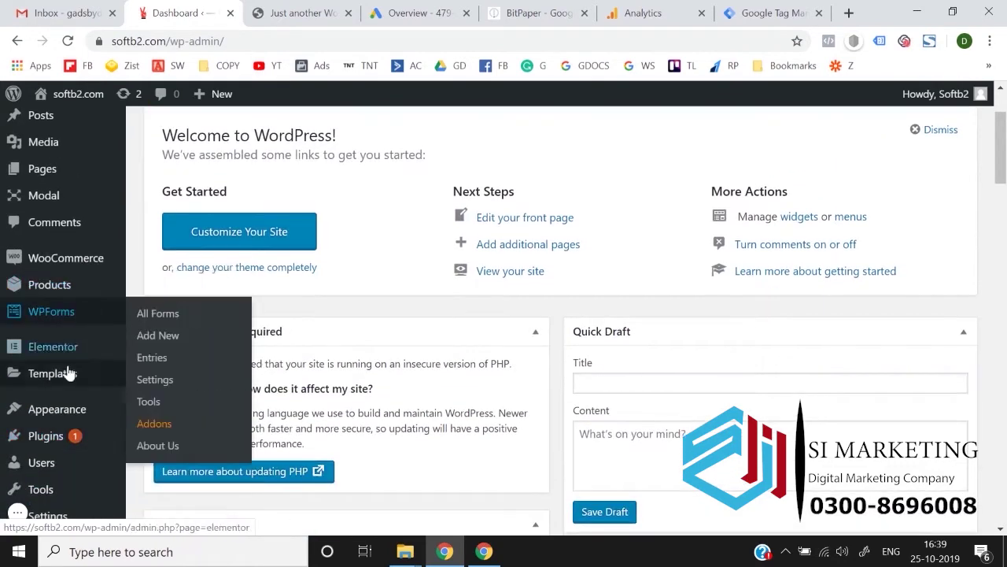
scroll(84, 315, down, 1)
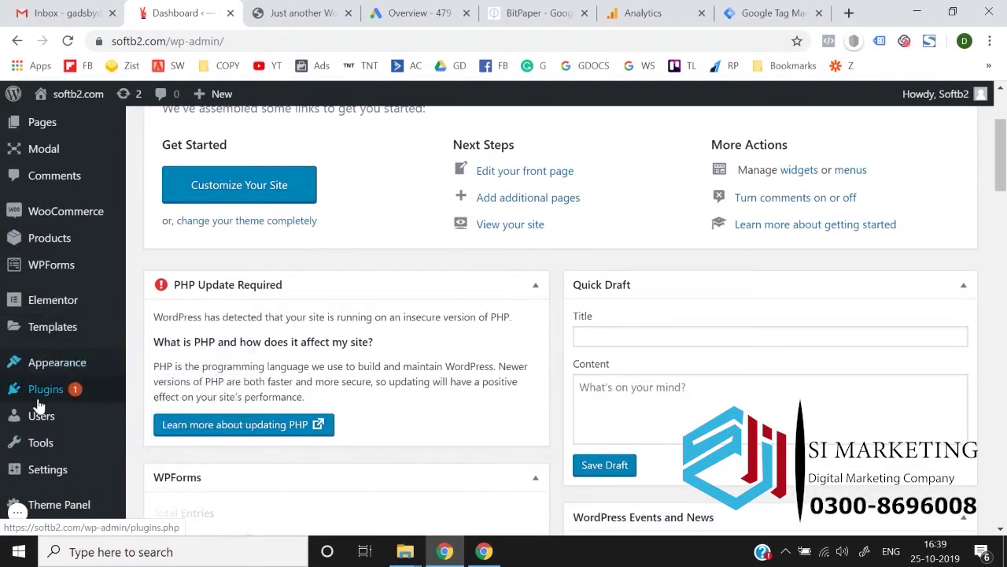
mouse_move(122, 402)
click(155, 414)
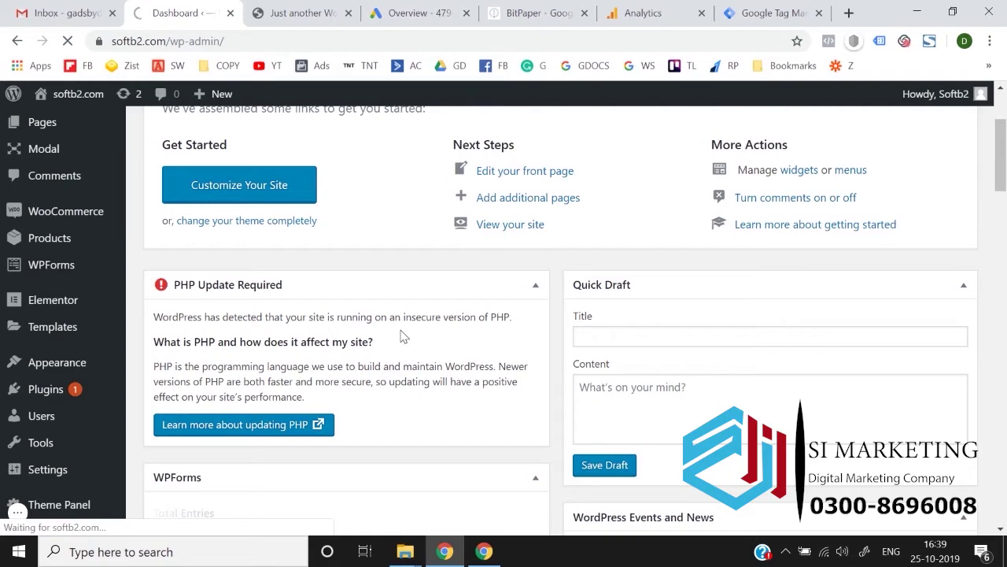
scroll(401, 337, up, 2)
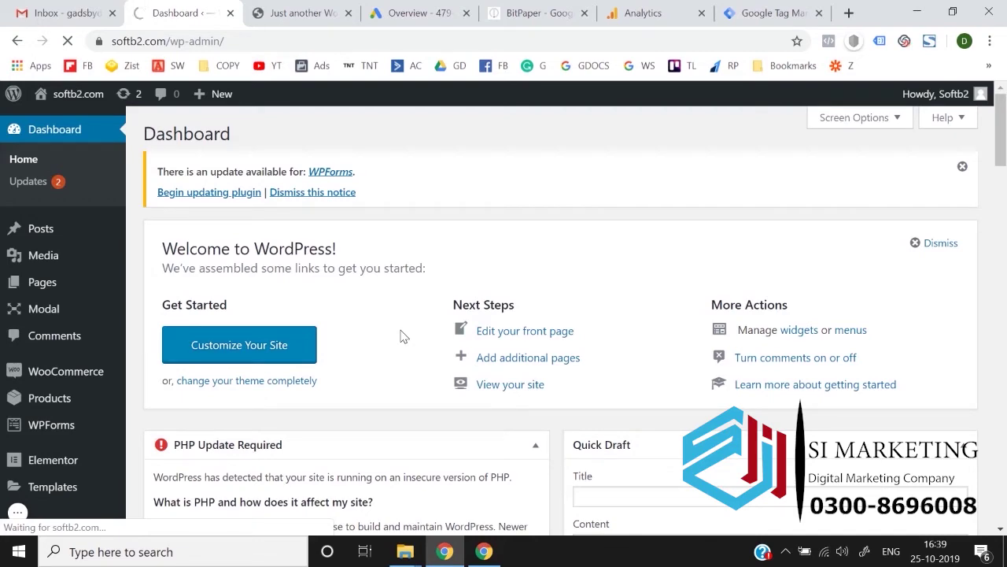
Step: Return to the WordPress dashboard and try again to open the page for adding a new plugin
scroll(400, 336, down, 3)
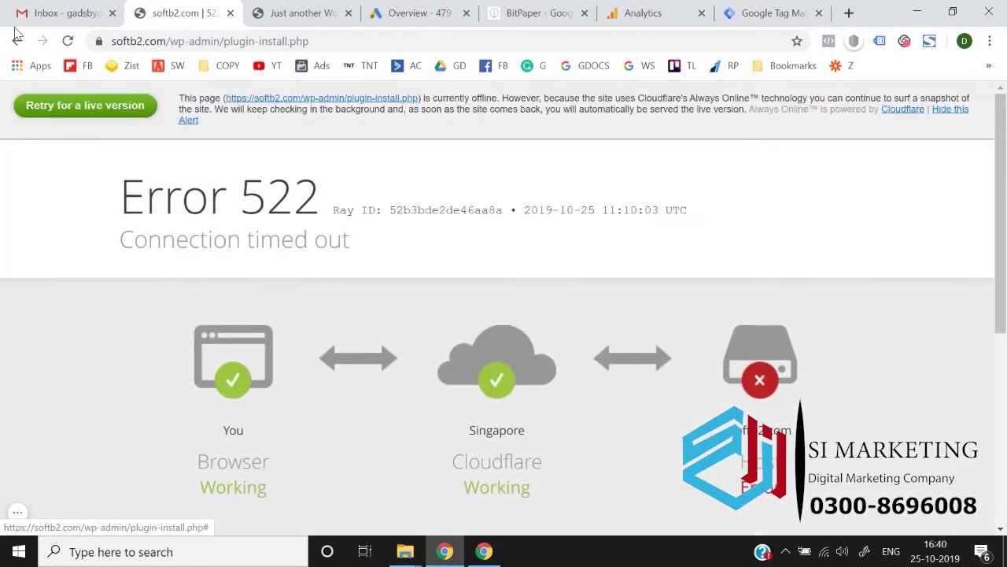
click(17, 40)
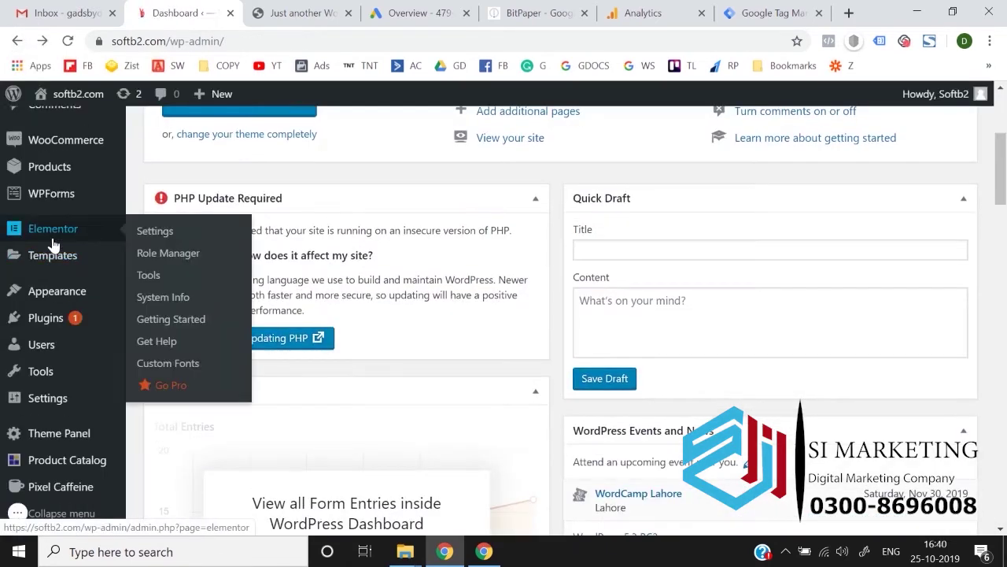
mouse_move(79, 292)
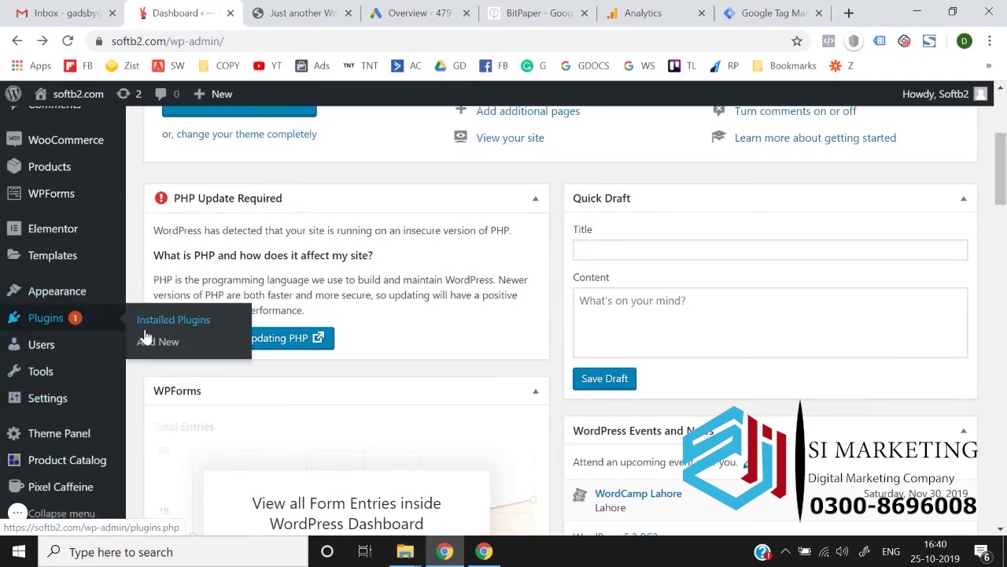
click(151, 341)
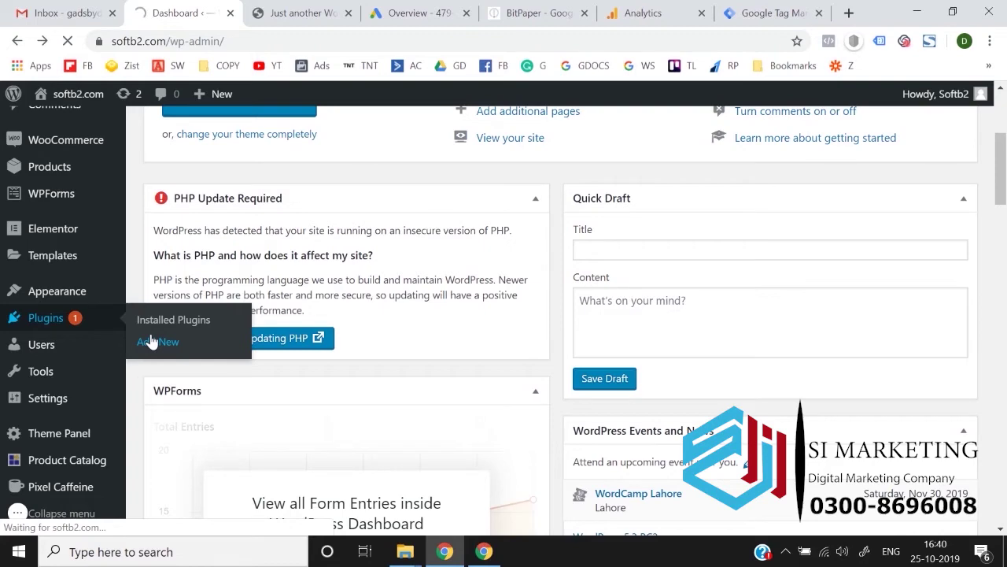
Step: Try to reload the WordPress plugin installation page and request its live version
click(768, 12)
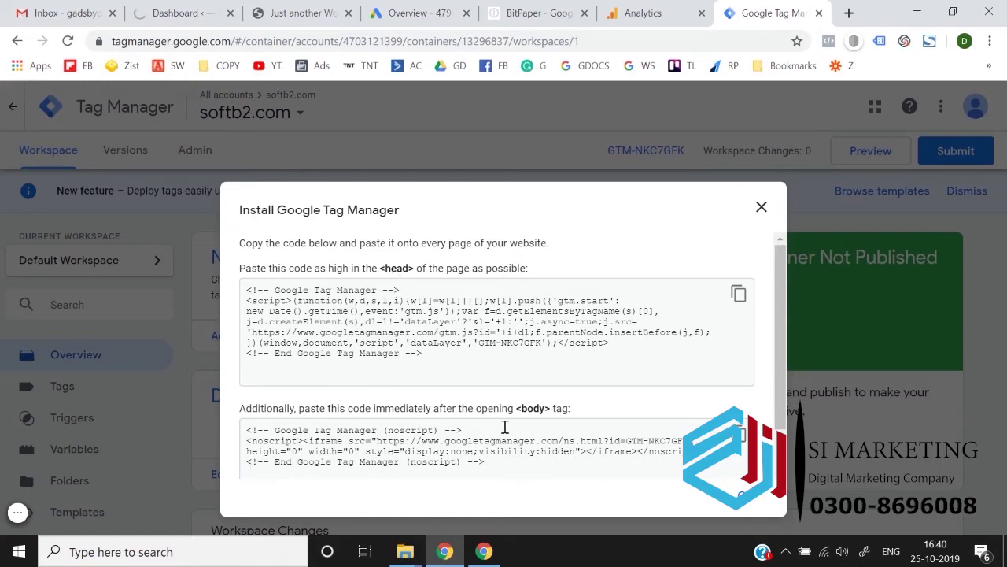
click(177, 13)
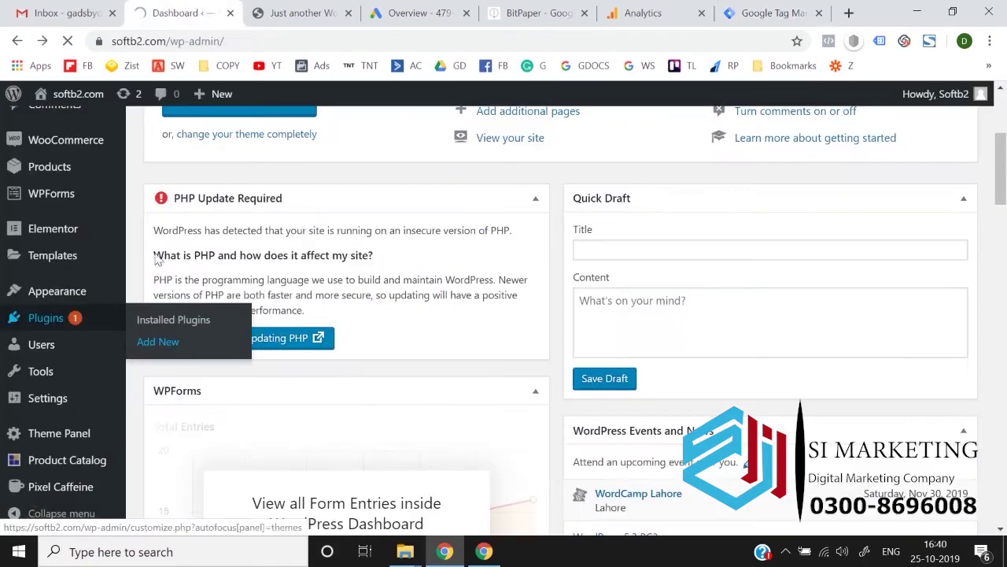
mouse_move(118, 303)
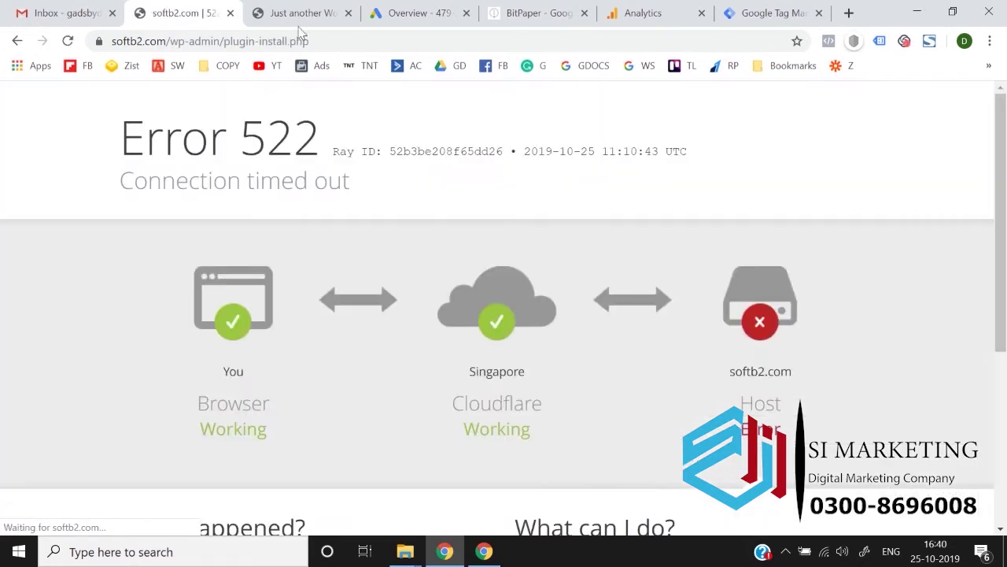
click(68, 42)
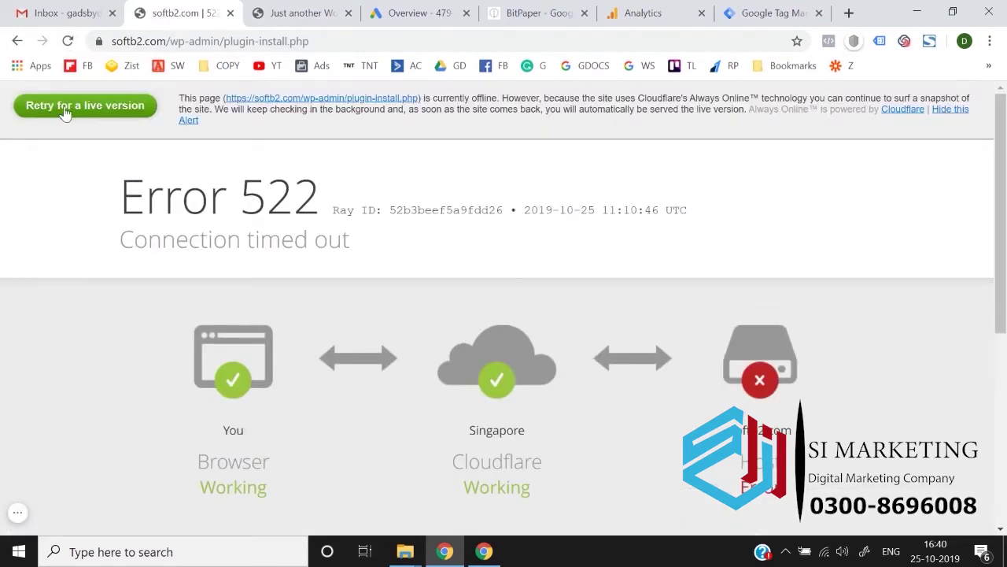
click(66, 110)
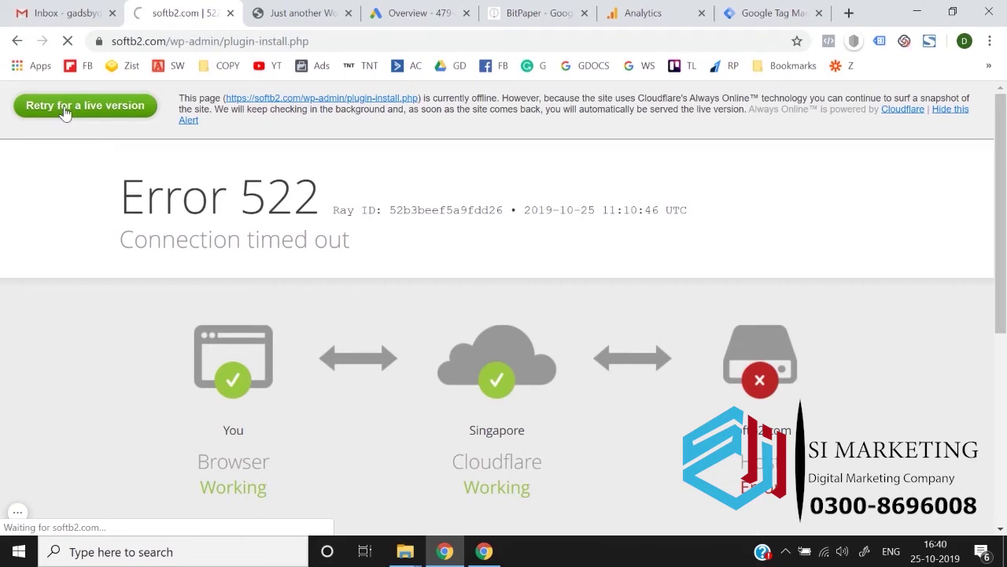
Step: Switch to Google Tag Manager and dismiss the Install Google Tag Manager code window
click(755, 13)
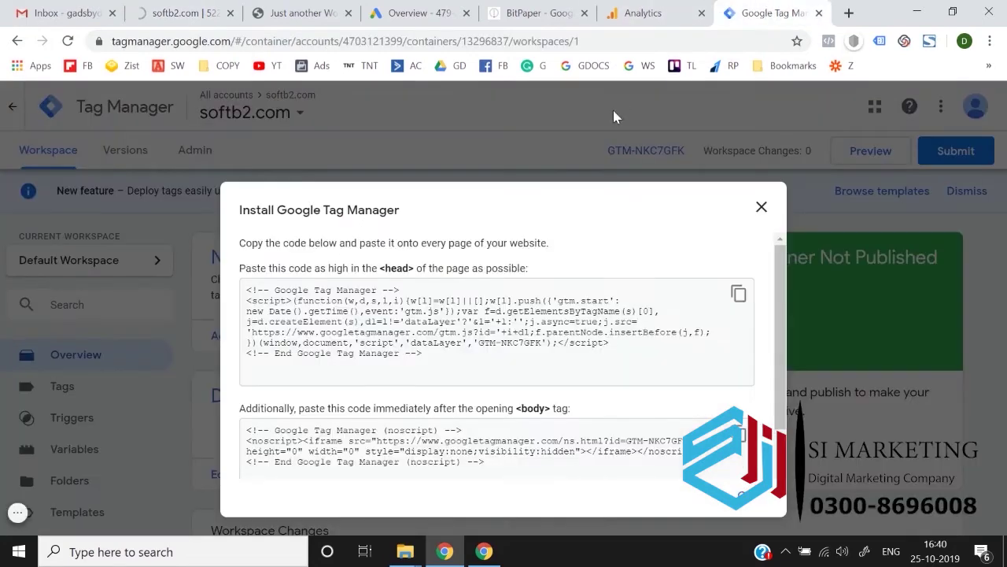
click(763, 209)
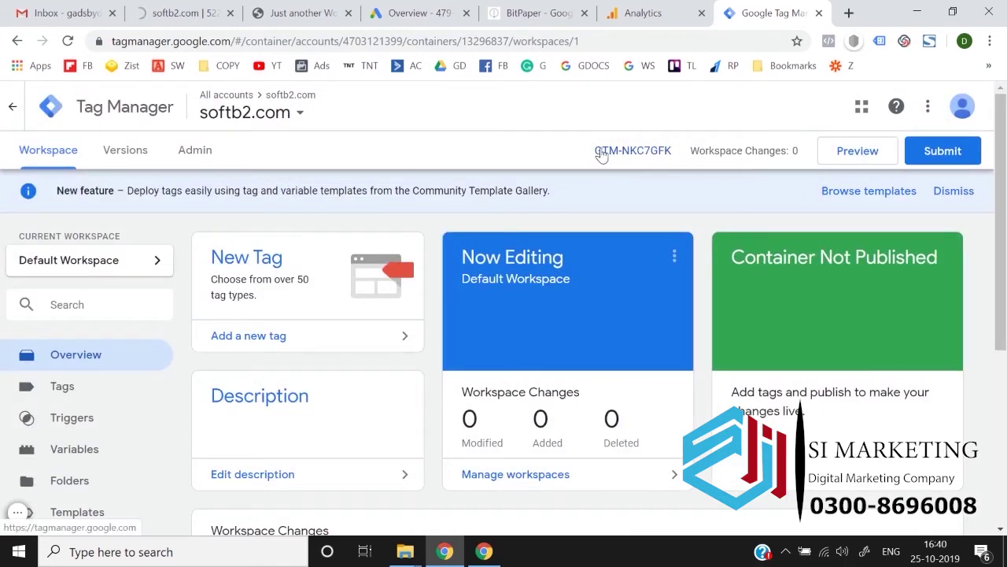
click(177, 9)
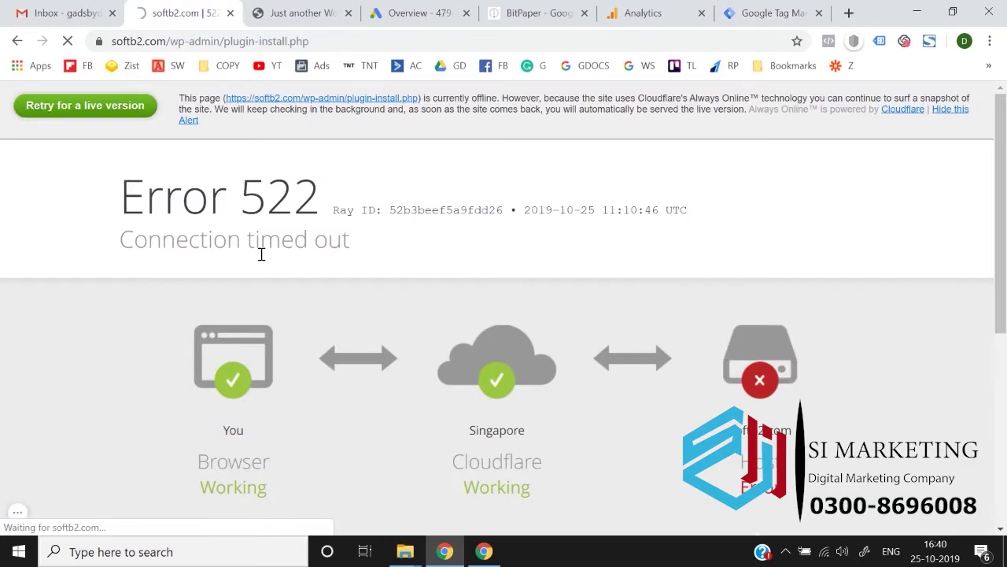
click(731, 6)
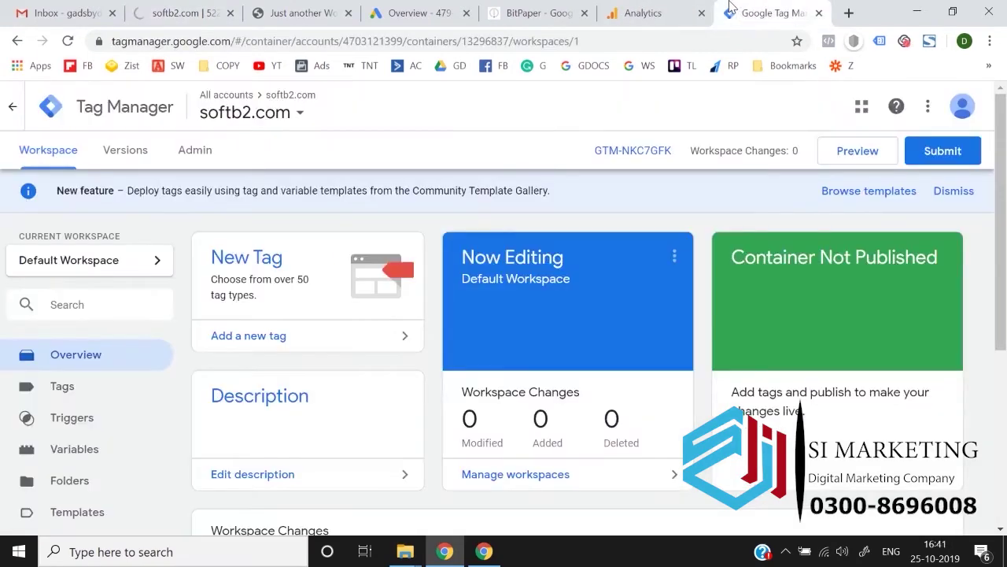
click(641, 13)
click(759, 11)
click(644, 13)
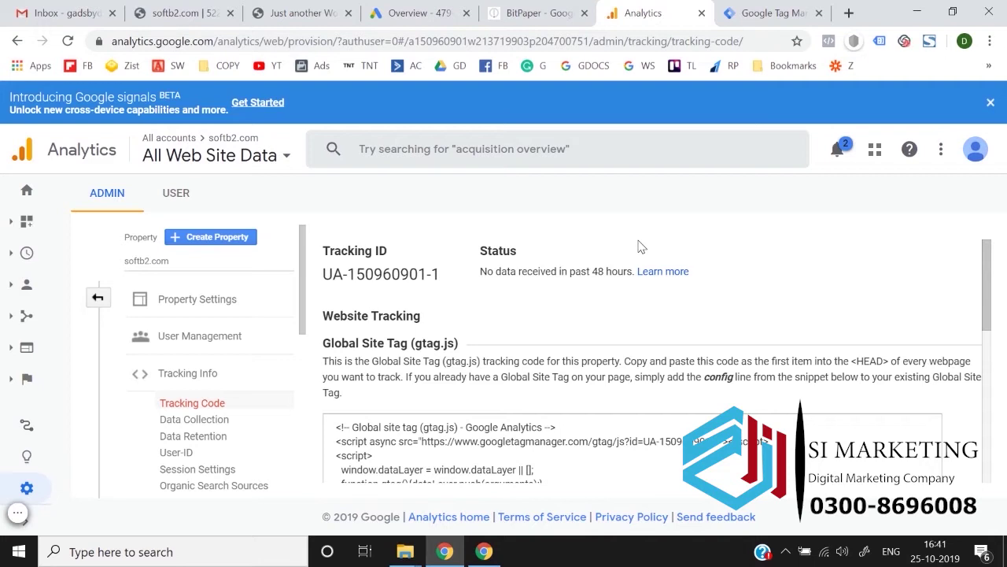
Step: Try to reload the WordPress plugin installation page, and request softb2.com/wp-admin instead
click(165, 12)
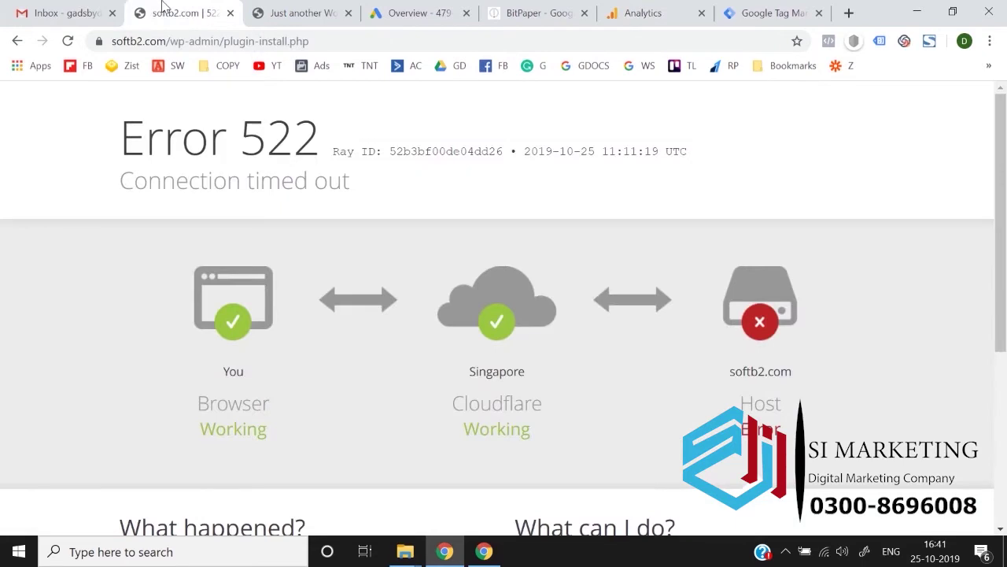
click(67, 41)
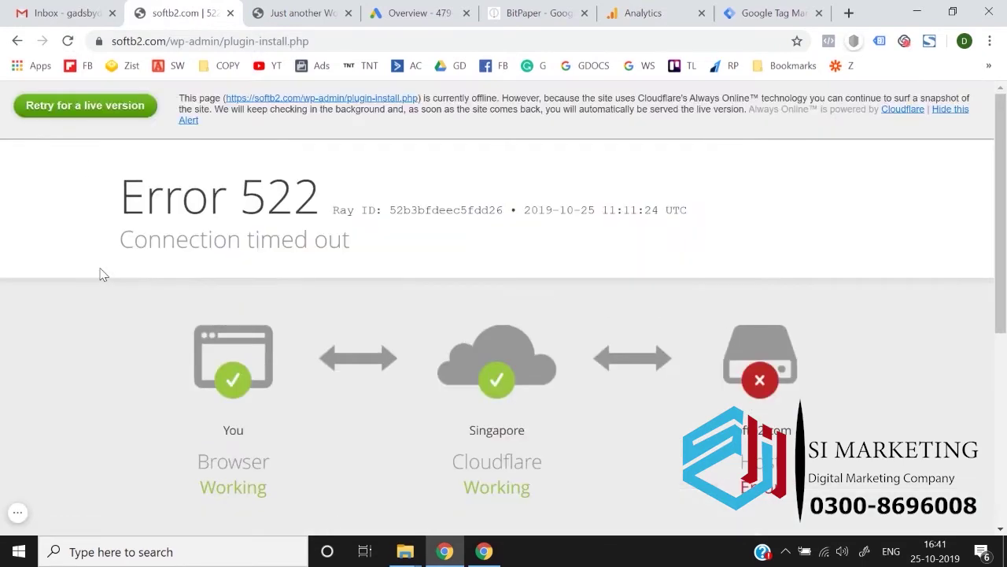
drag(221, 44, 407, 32)
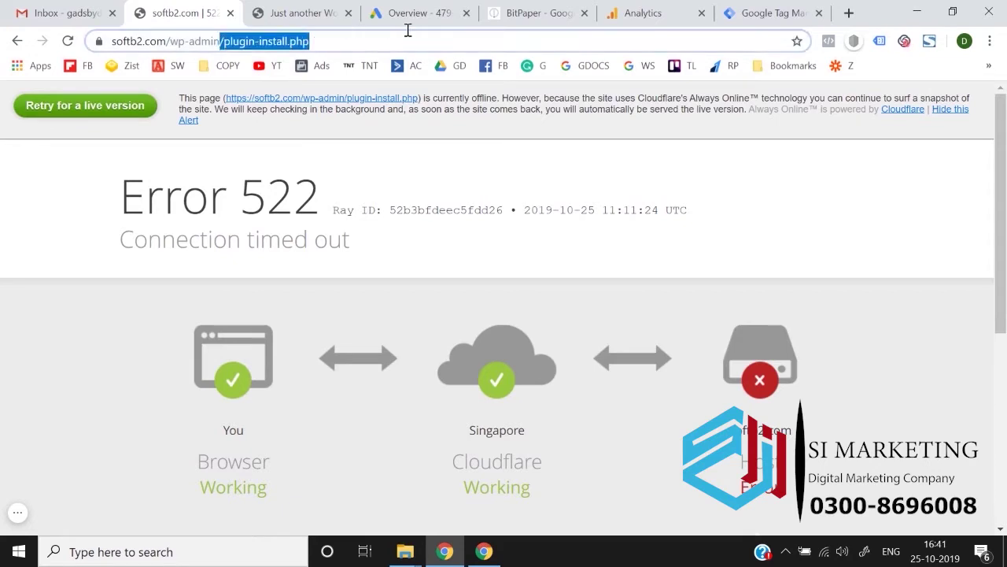
key(BackSpace)
key(Return)
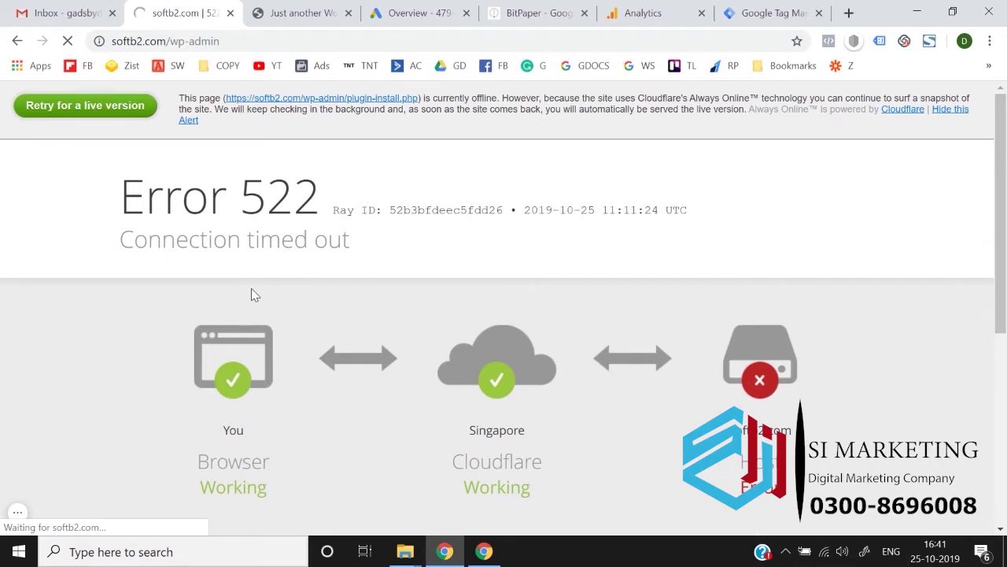
scroll(253, 295, down, 5)
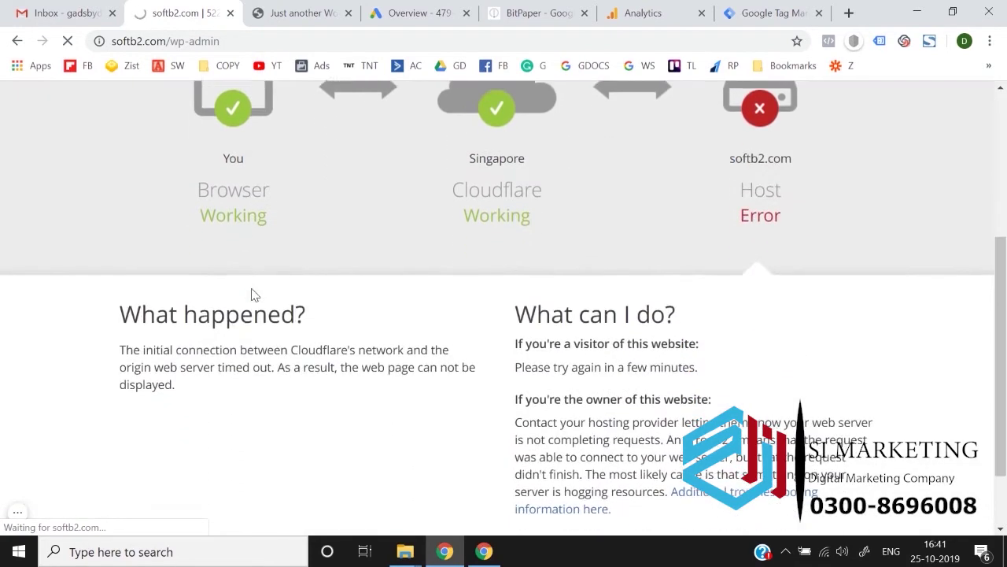
scroll(253, 294, up, 5)
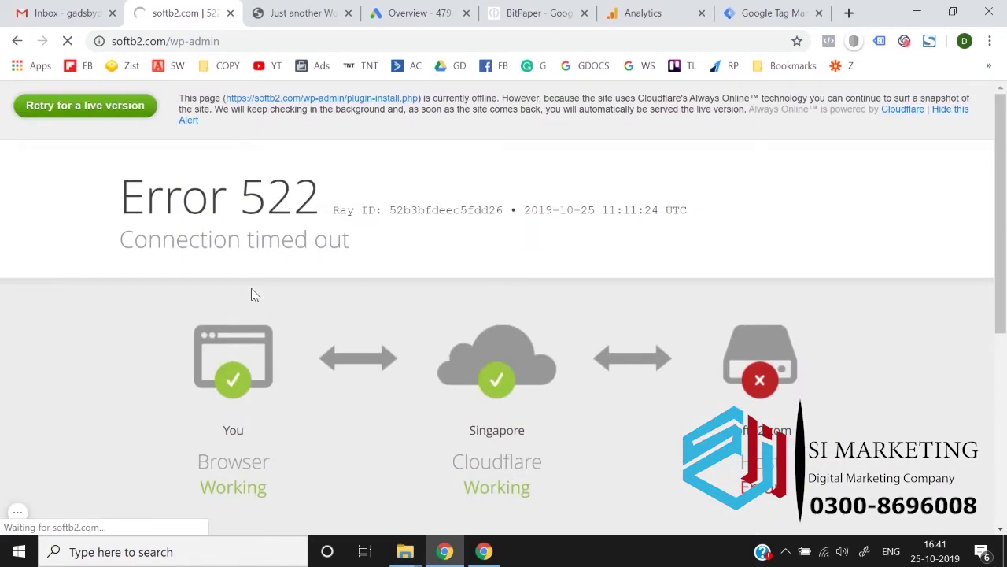
click(748, 8)
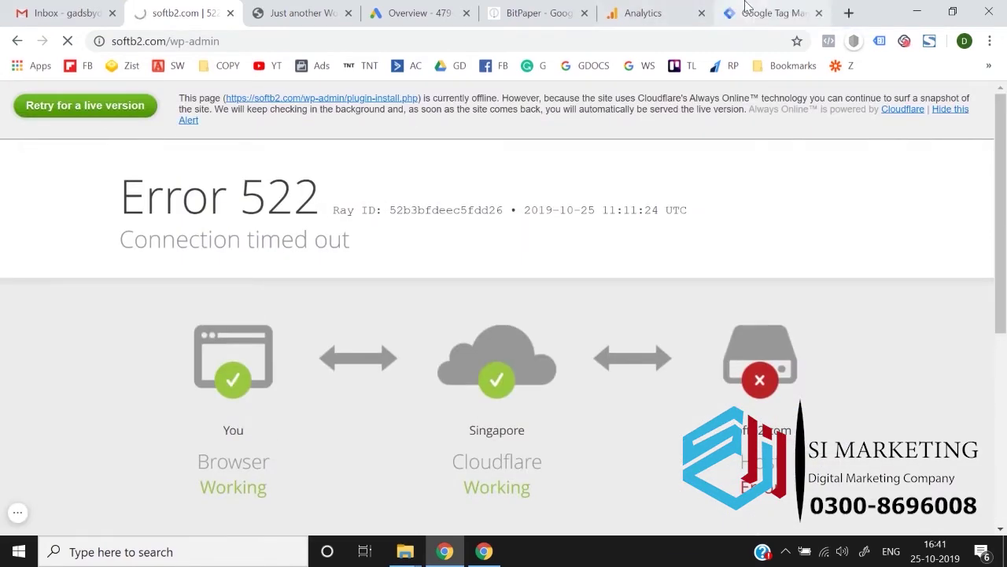
click(193, 13)
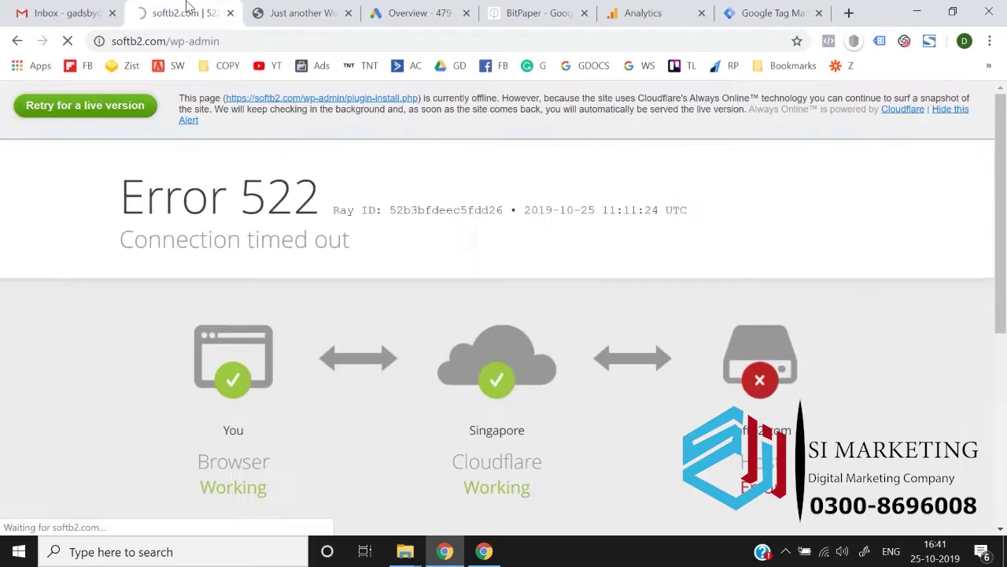
click(683, 8)
click(760, 12)
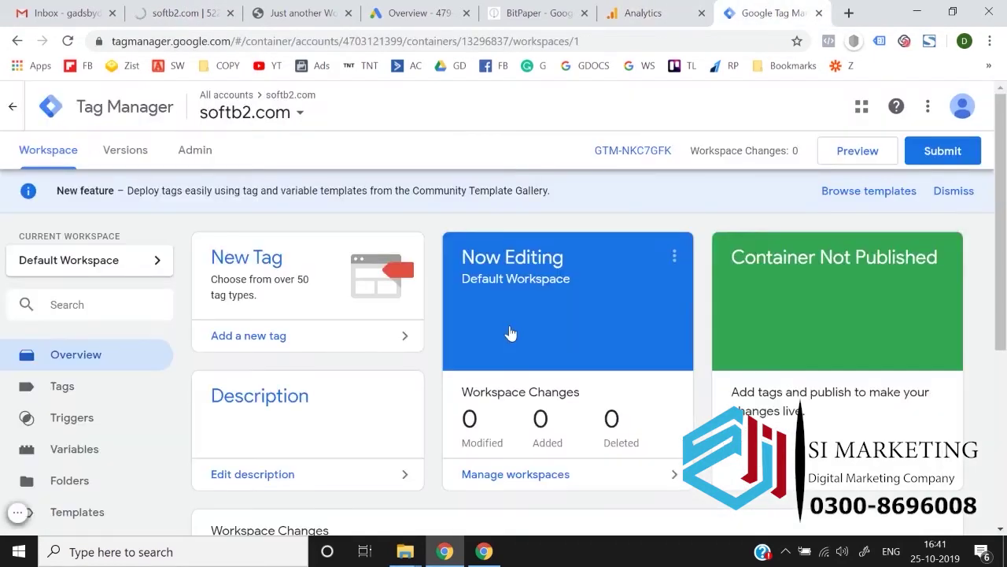
click(614, 8)
Step: Try again to load the softb2.com/wp-admin address and request its live version
click(189, 13)
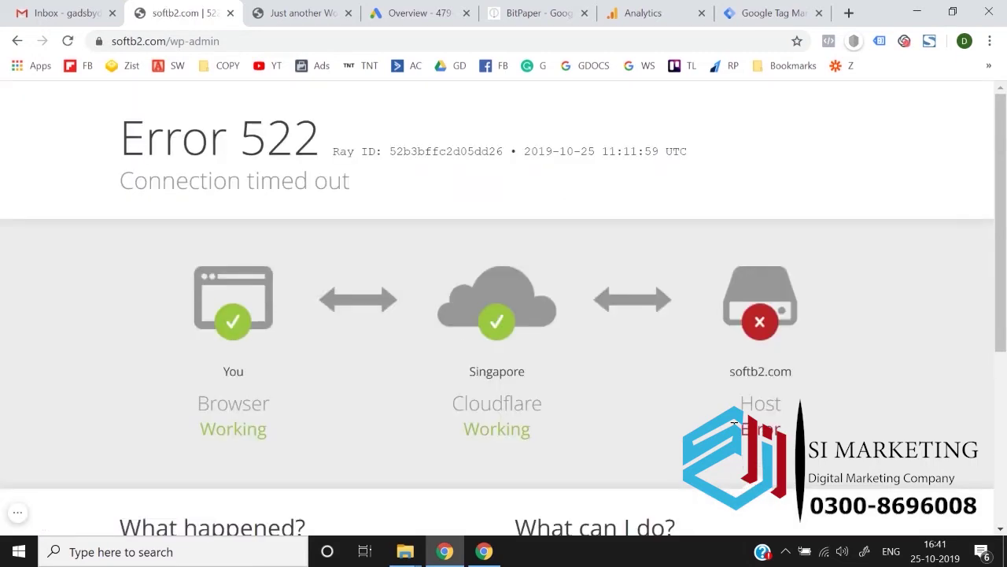
click(467, 40)
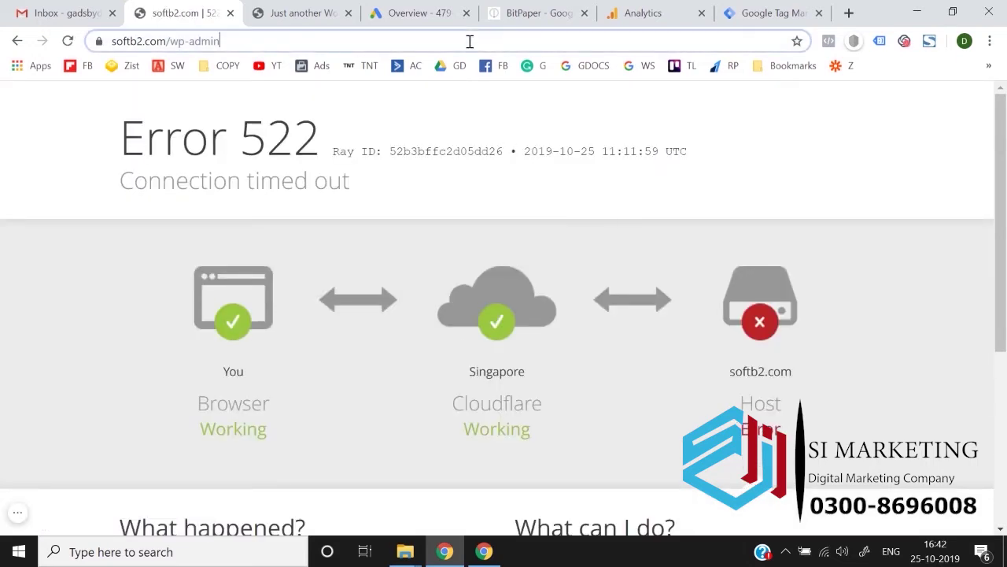
key(Return)
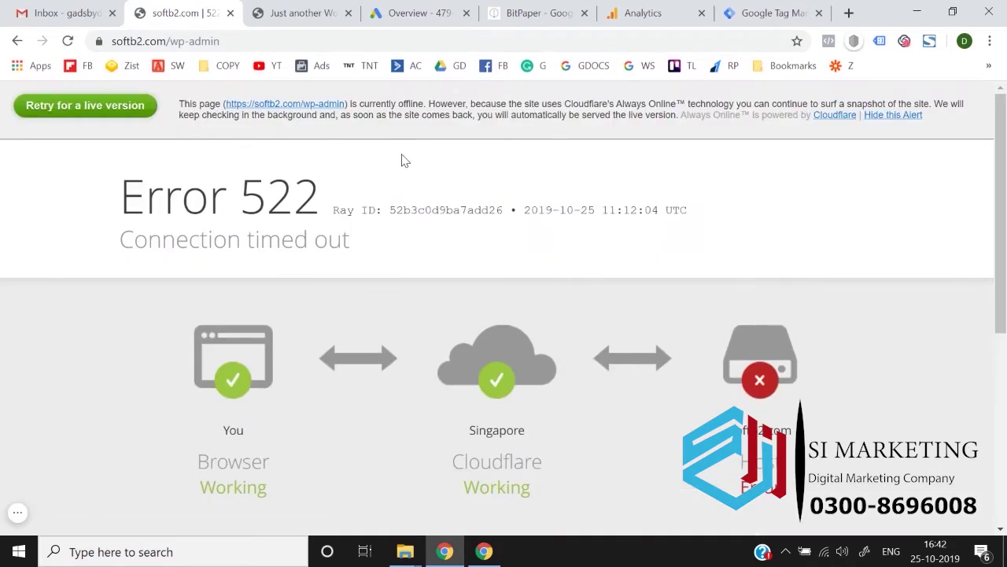
click(101, 111)
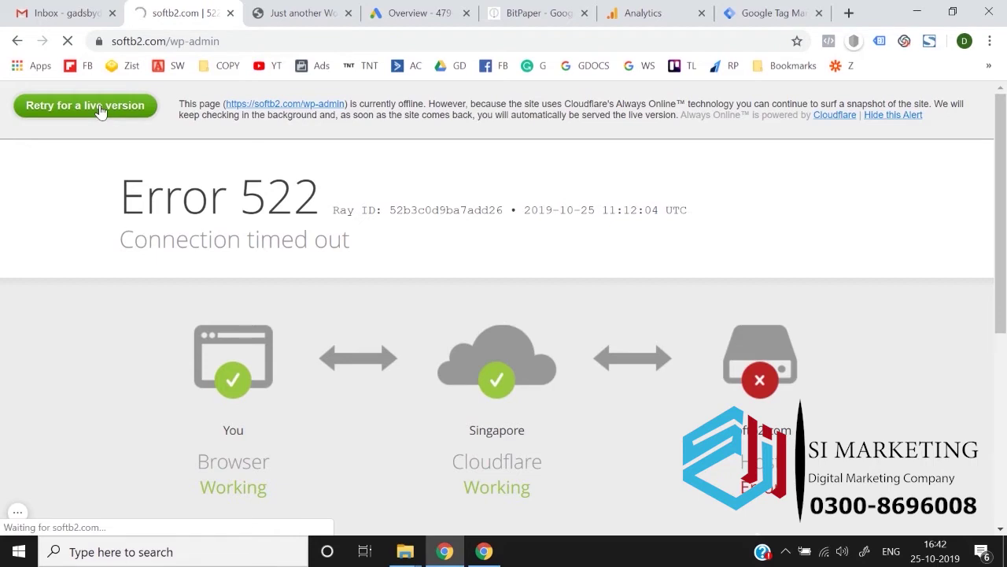
click(730, 10)
click(612, 11)
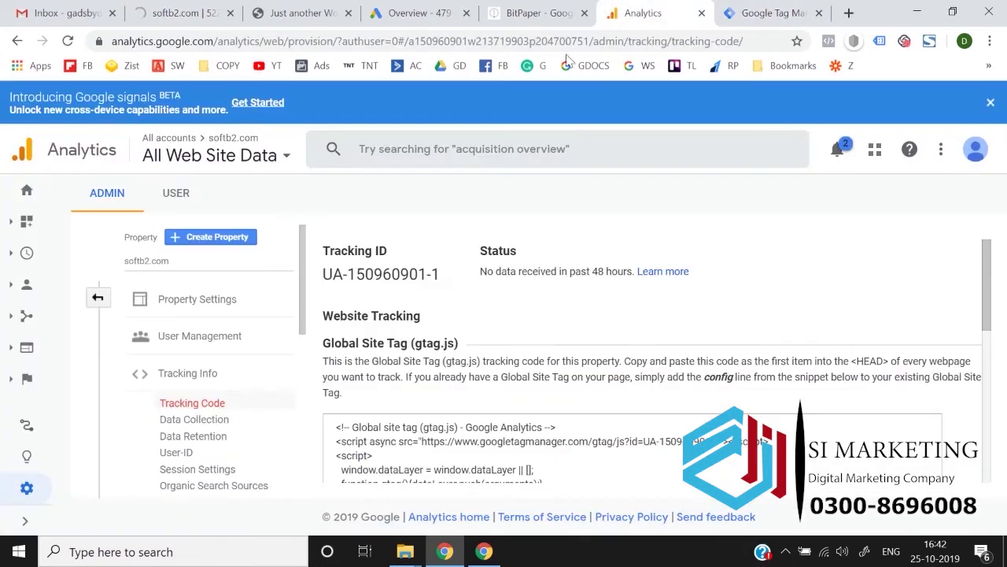
click(206, 9)
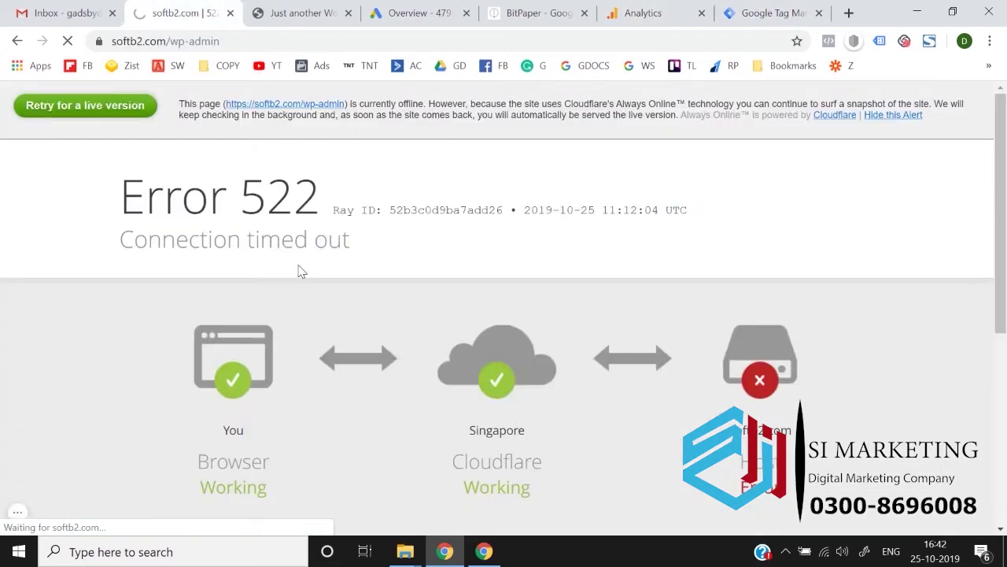
click(811, 9)
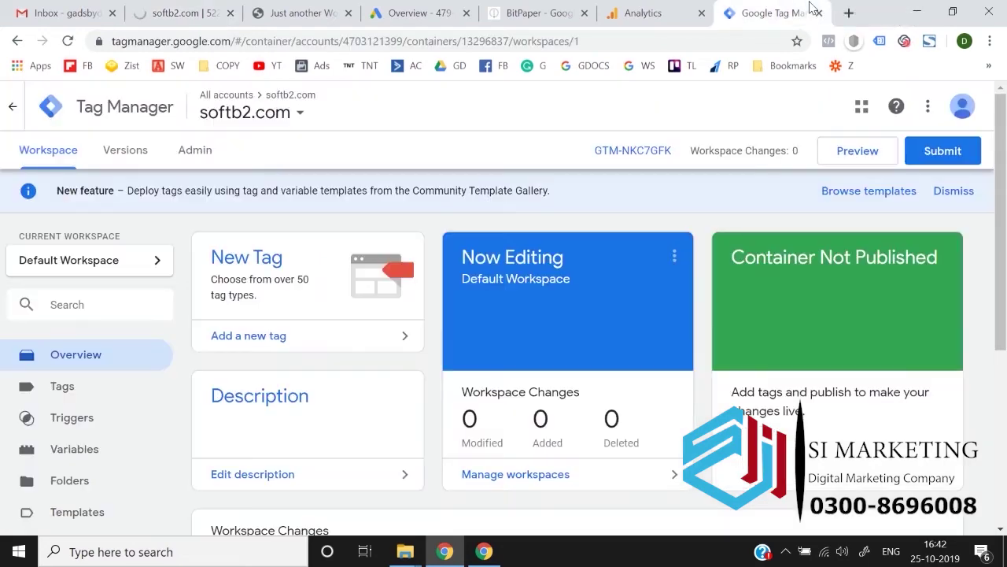
Step: Switch to Google Analytics and review the tracking code page of the softb2.com property
click(671, 8)
scroll(530, 270, down, 5)
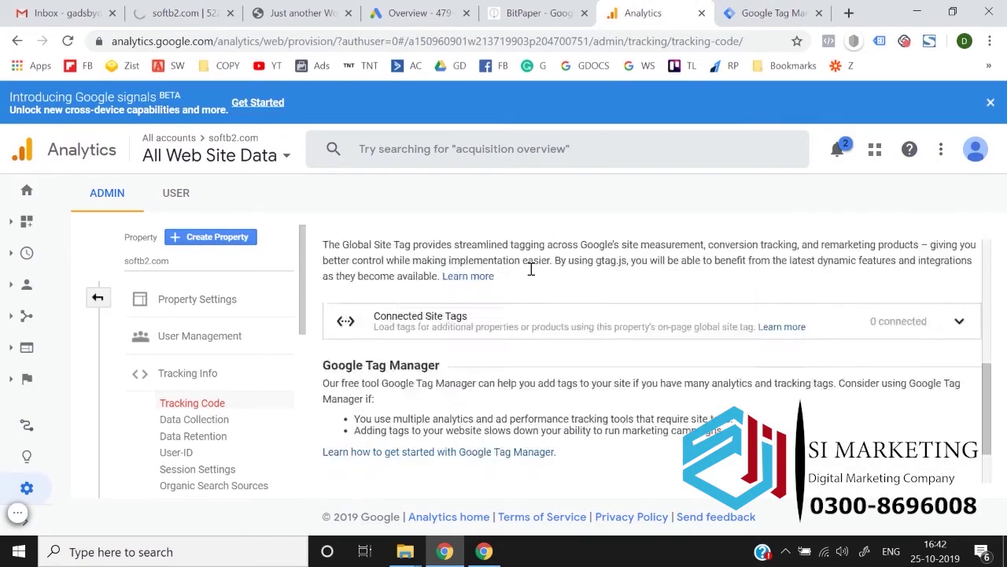
scroll(530, 269, up, 5)
scroll(532, 274, down, 5)
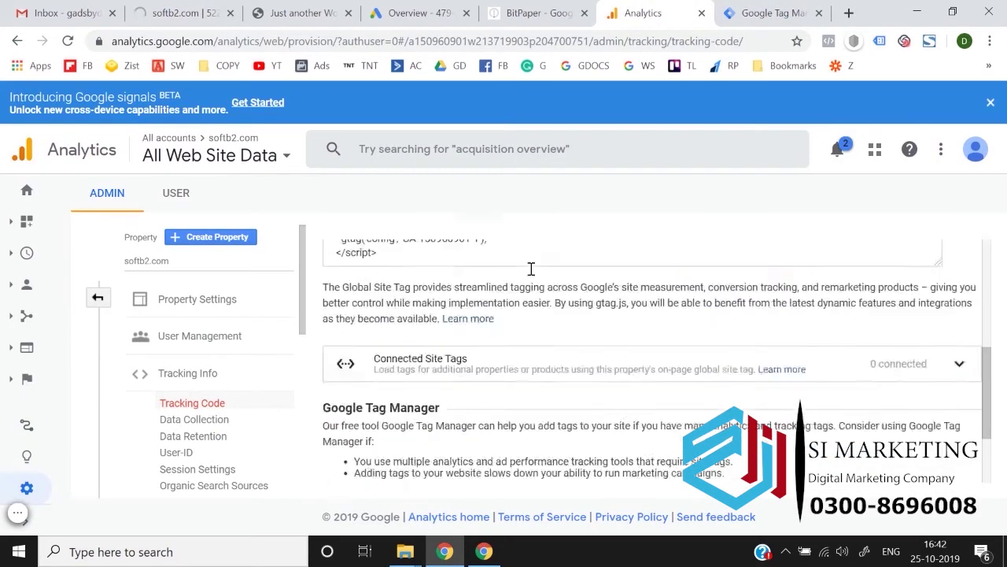
scroll(532, 274, up, 5)
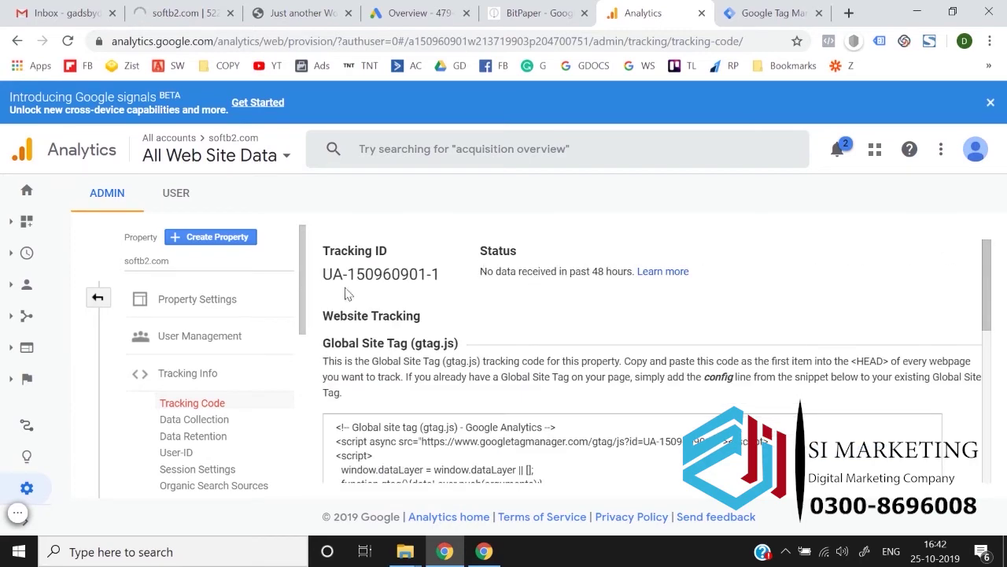
Step: Return to the Analytics admin overview and review the softb2.com account, property and view settings, including product linking
click(101, 300)
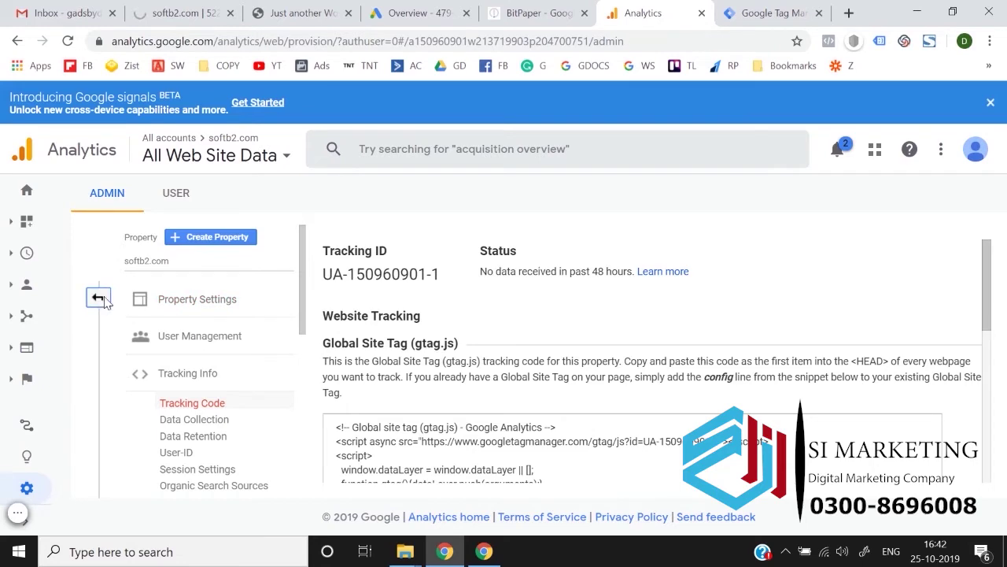
scroll(477, 422, down, 2)
scroll(478, 421, down, 2)
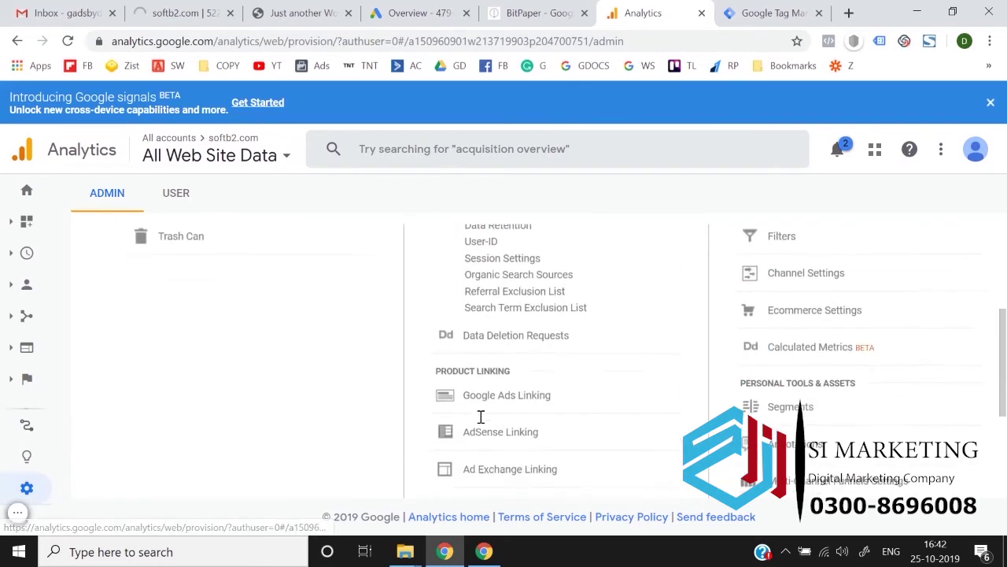
scroll(320, 397, up, 3)
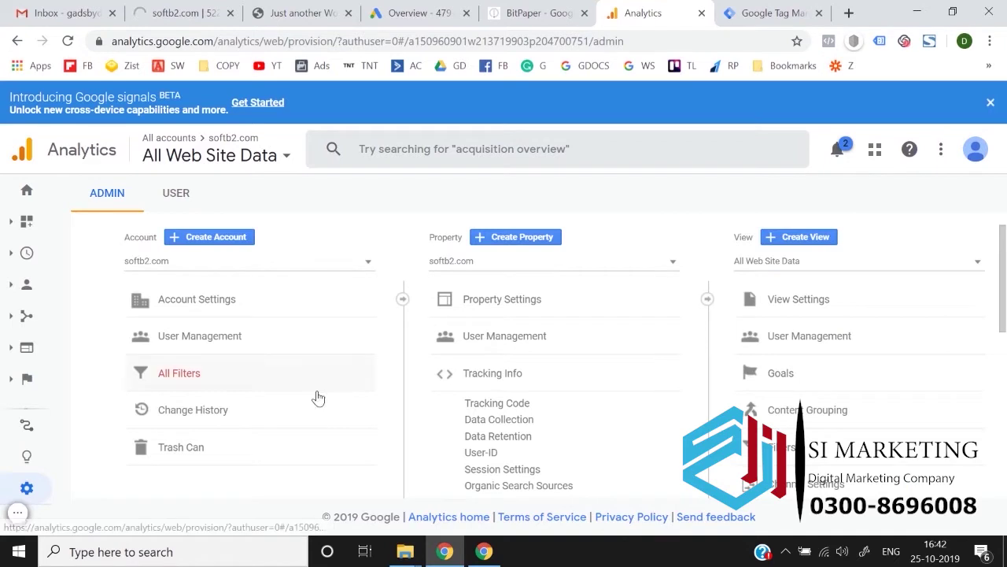
scroll(378, 412, down, 1)
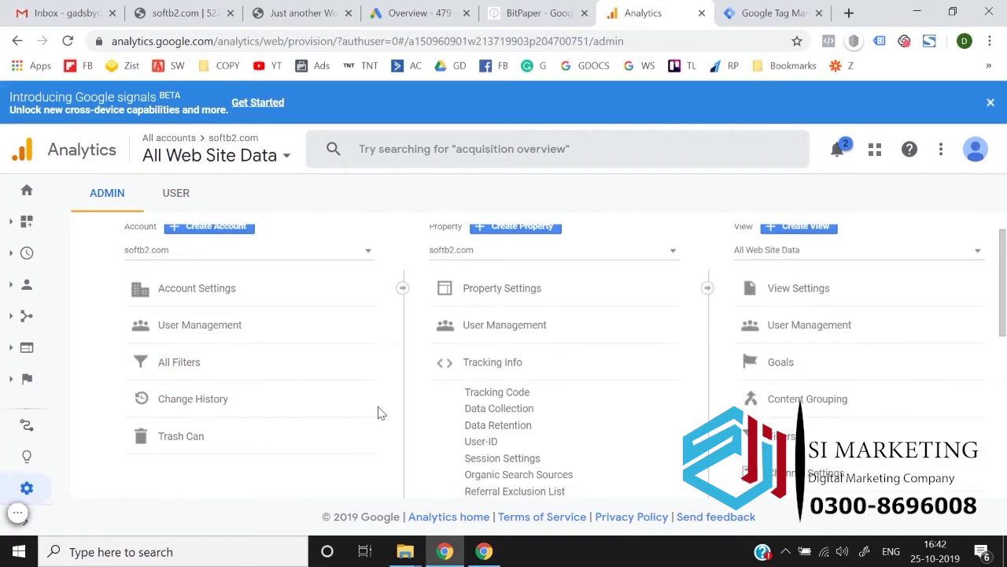
Step: Try again to load softb2.com/wp-admin and request the live version of the page
click(222, 13)
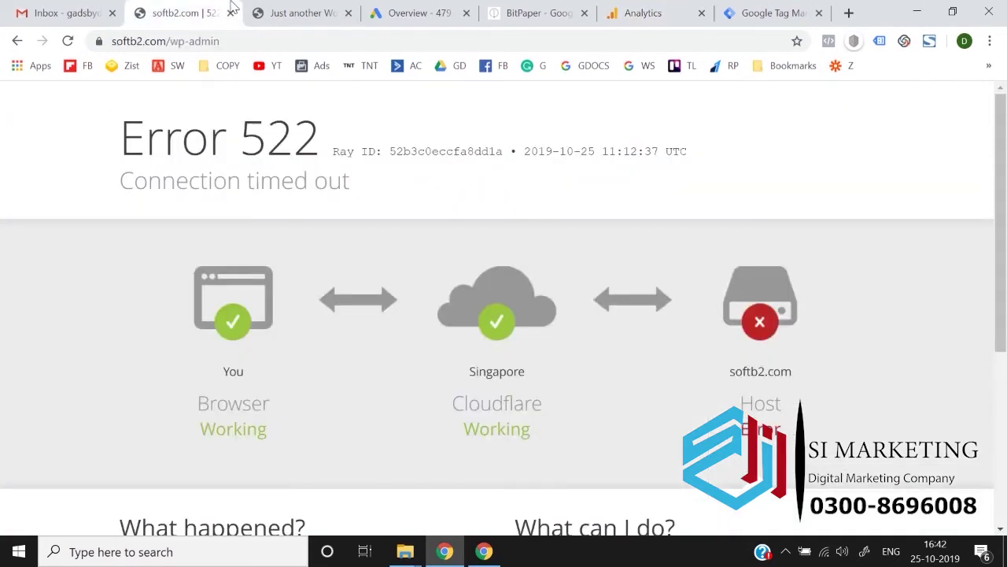
click(259, 43)
key(Return)
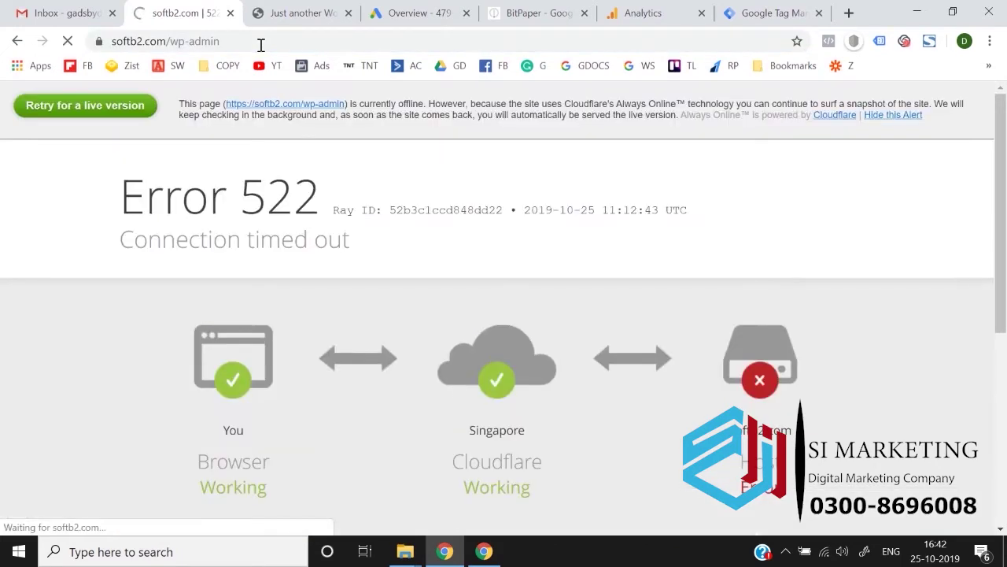
click(114, 104)
Step: Switch to Google Analytics, start Google Ads linking for the softb2.com property and select the listed Google Ads account
click(619, 11)
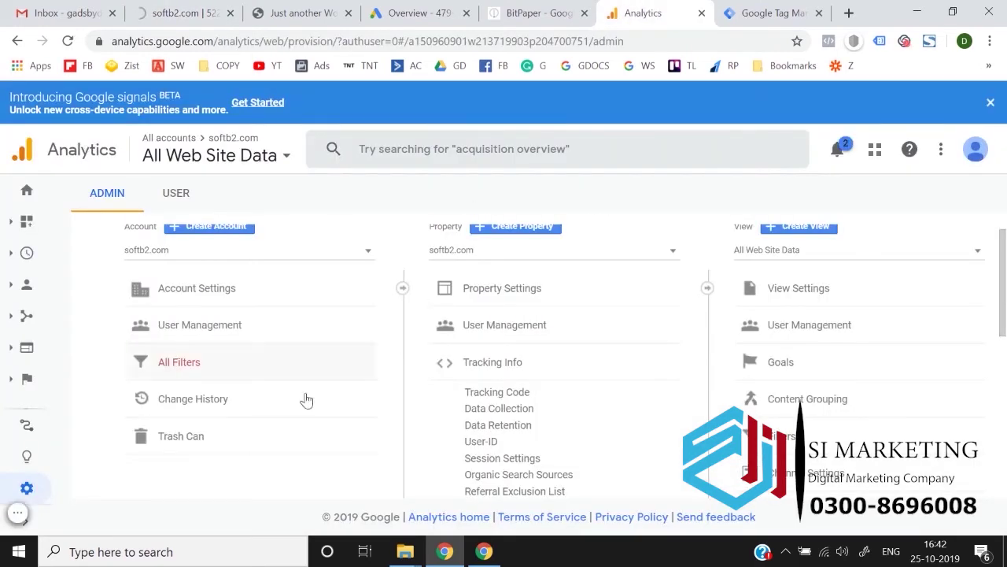
scroll(226, 472, up, 1)
scroll(224, 472, down, 5)
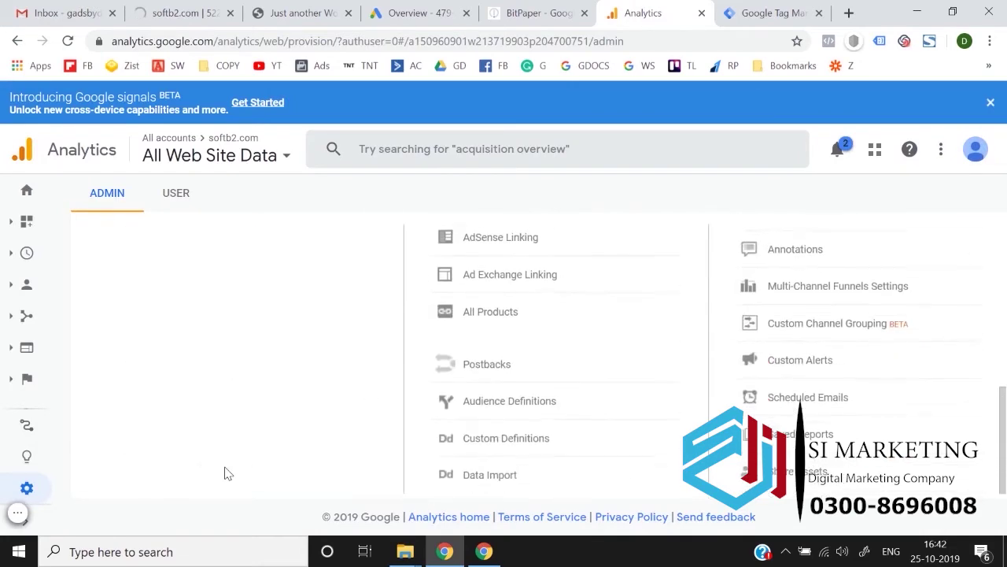
click(29, 488)
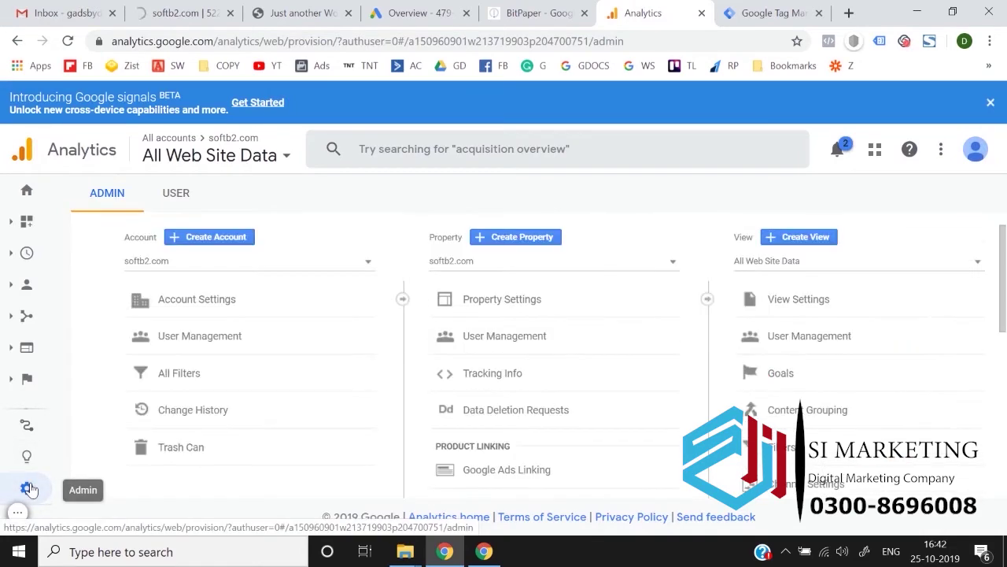
scroll(564, 317, down, 4)
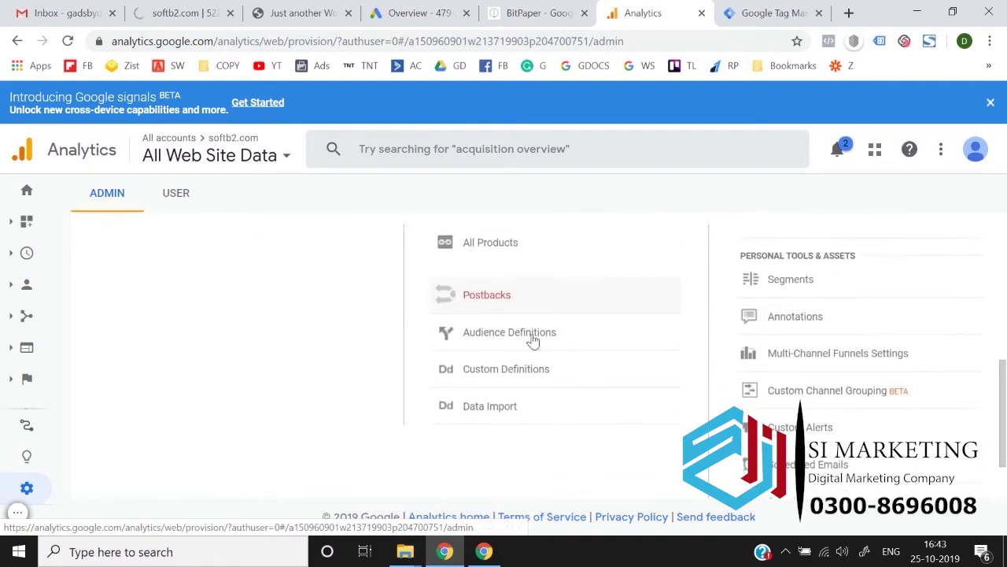
scroll(540, 367, up, 2)
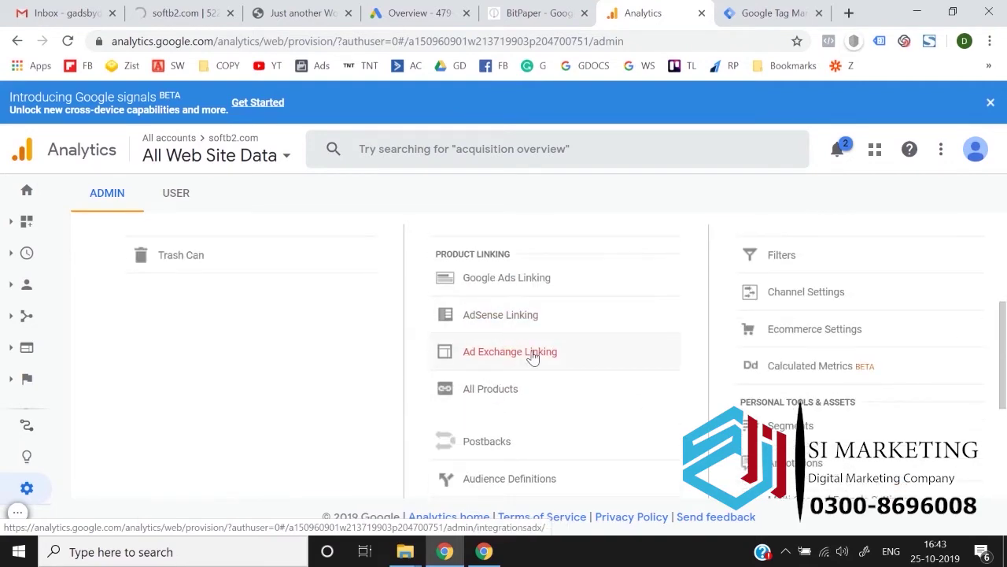
scroll(532, 354, up, 1)
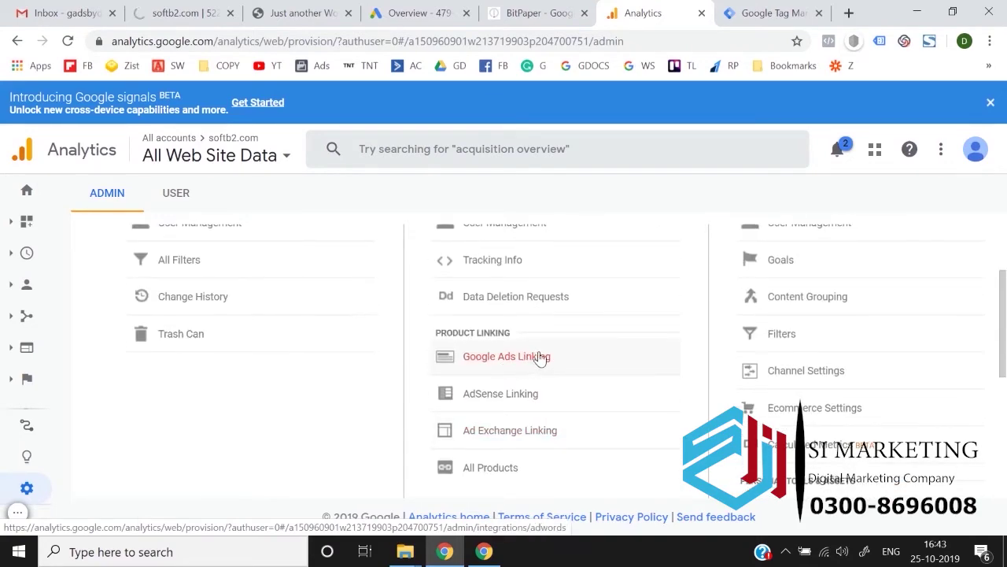
click(508, 357)
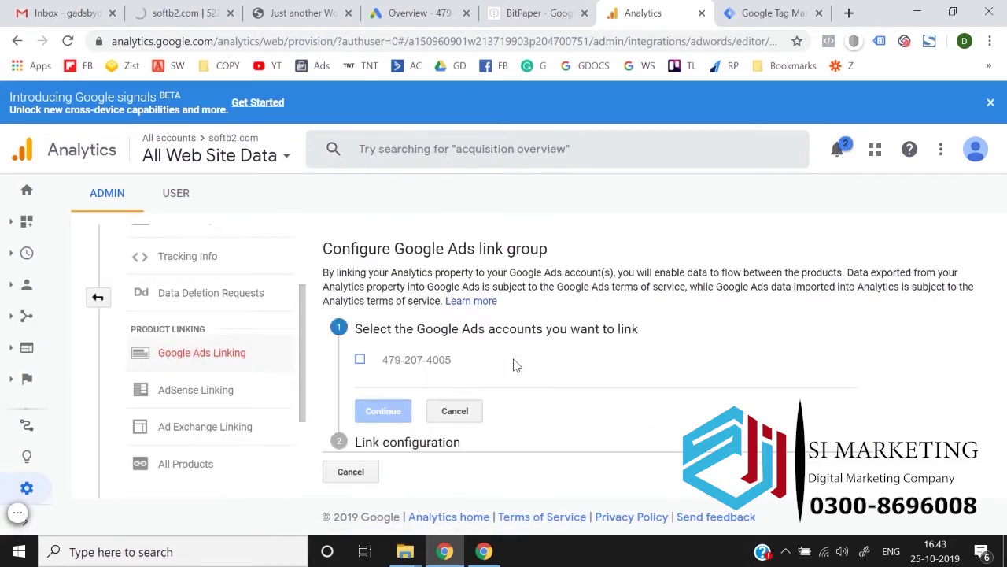
click(360, 360)
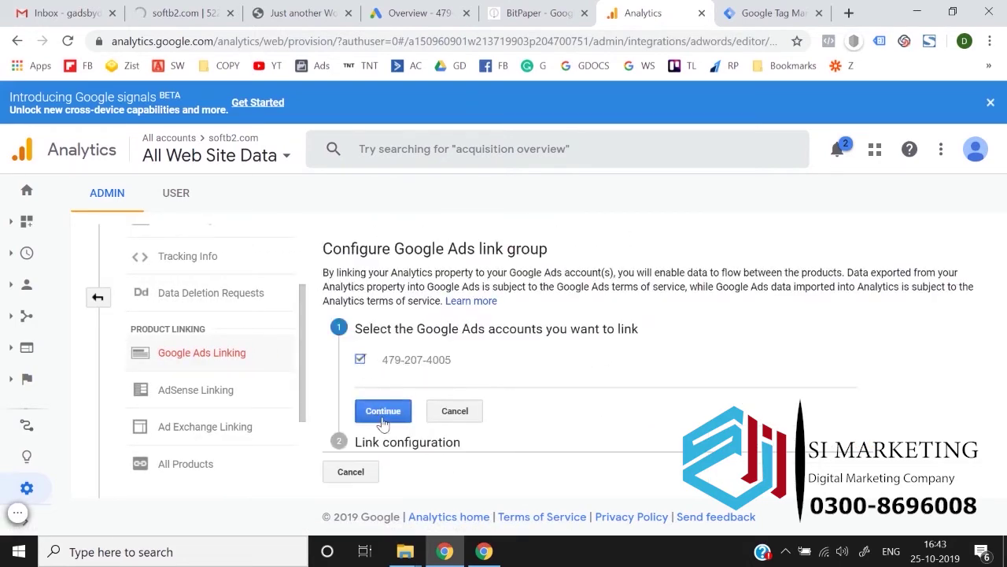
click(383, 411)
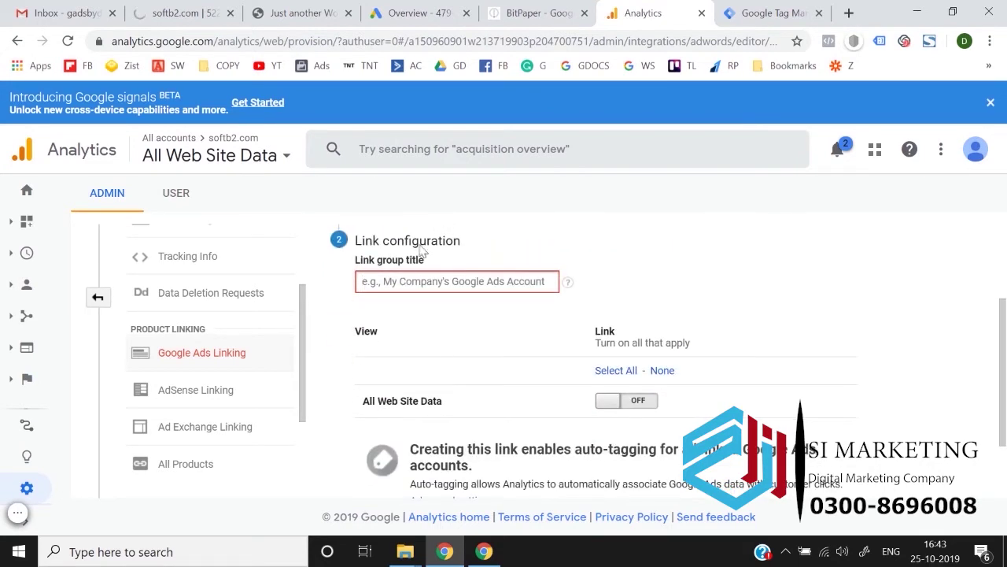
Step: Title the link group Softb2 and turn on linking for the All Web Site Data view
click(405, 281)
text(So)
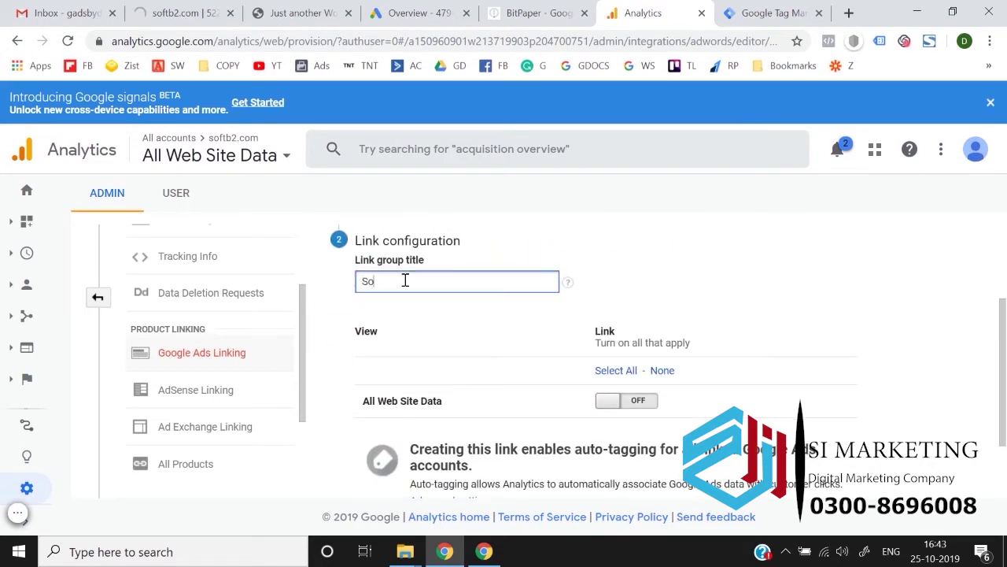
text(ftb2)
key(ctrl+a)
scroll(611, 371, down, 1)
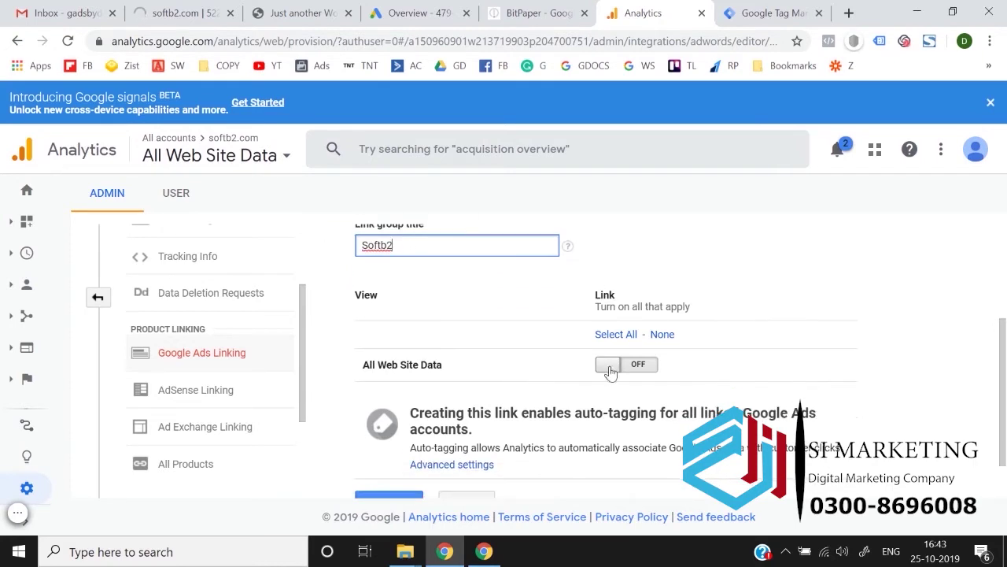
click(645, 366)
scroll(642, 369, down, 1)
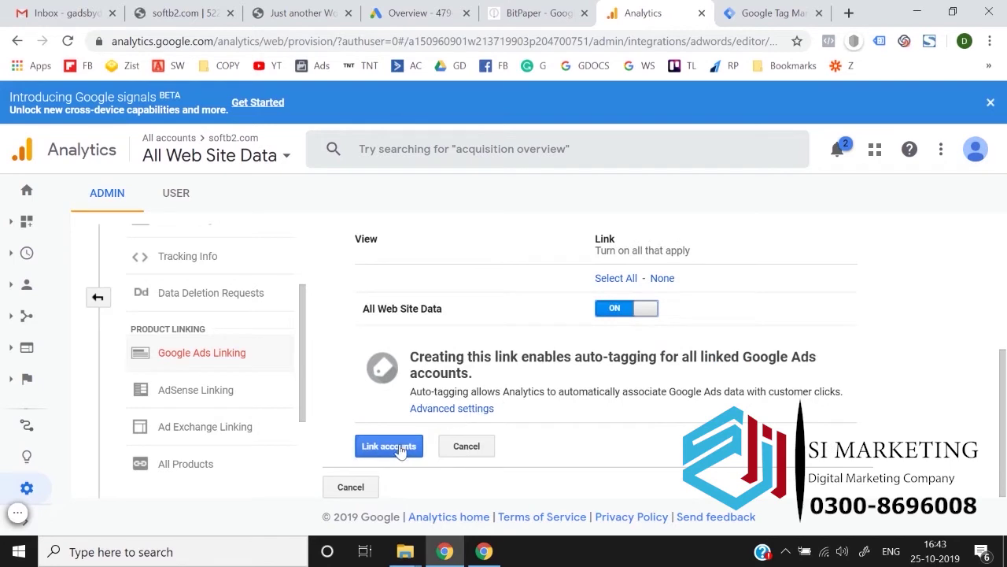
Step: Review the advanced auto-tagging settings, link the accounts with auto-tagging enabled, and return to the admin overview
click(452, 409)
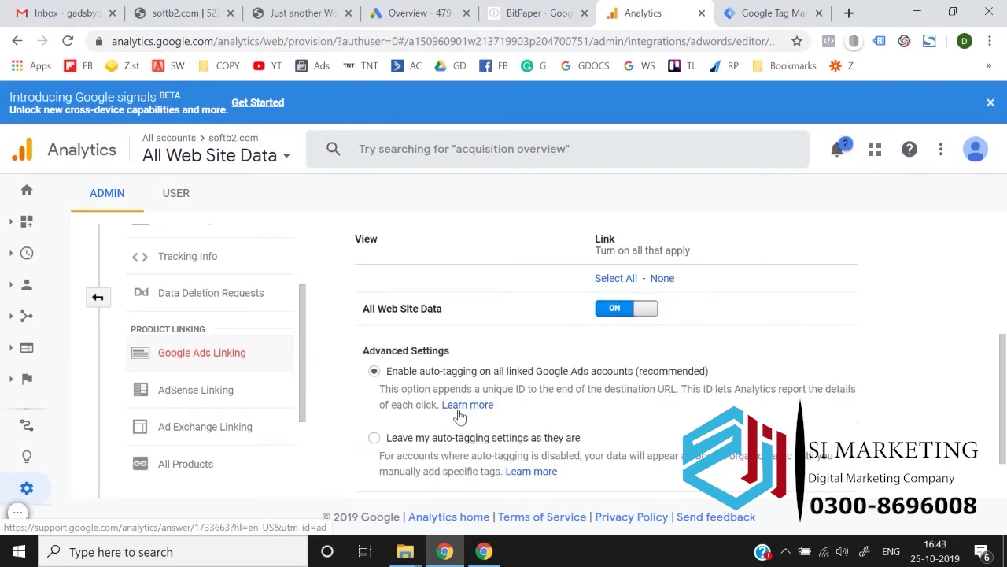
scroll(435, 315, down, 1)
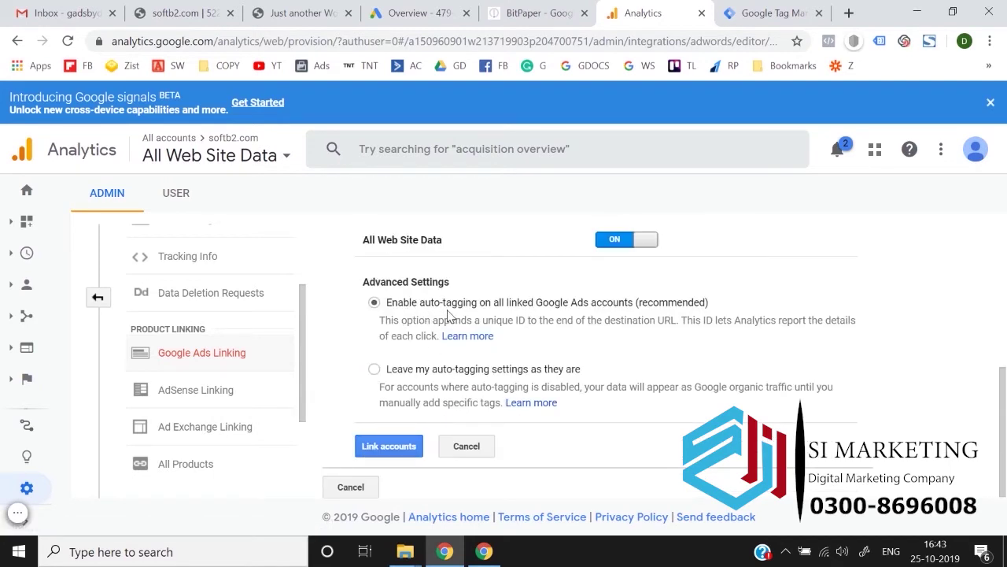
click(387, 450)
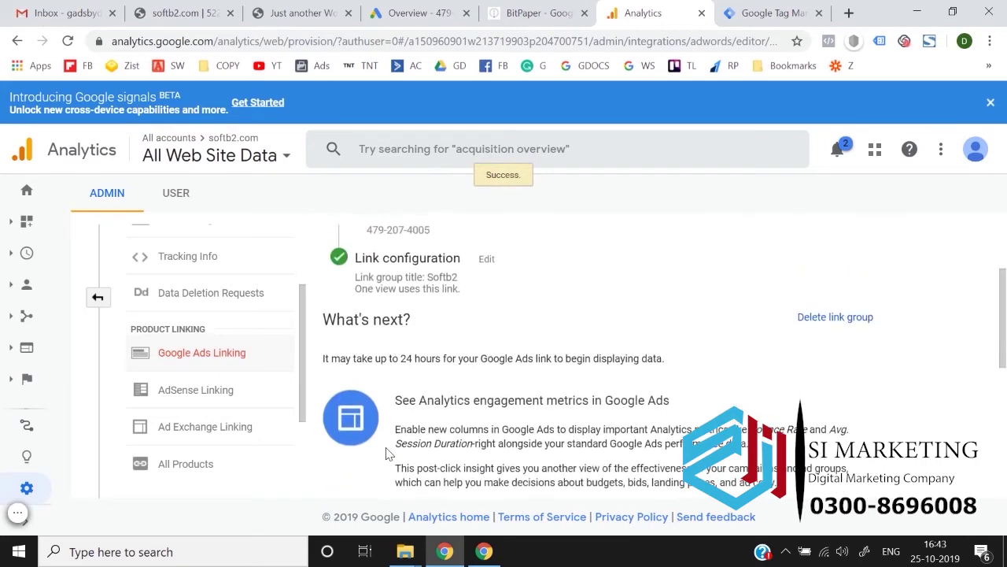
scroll(386, 454, up, 3)
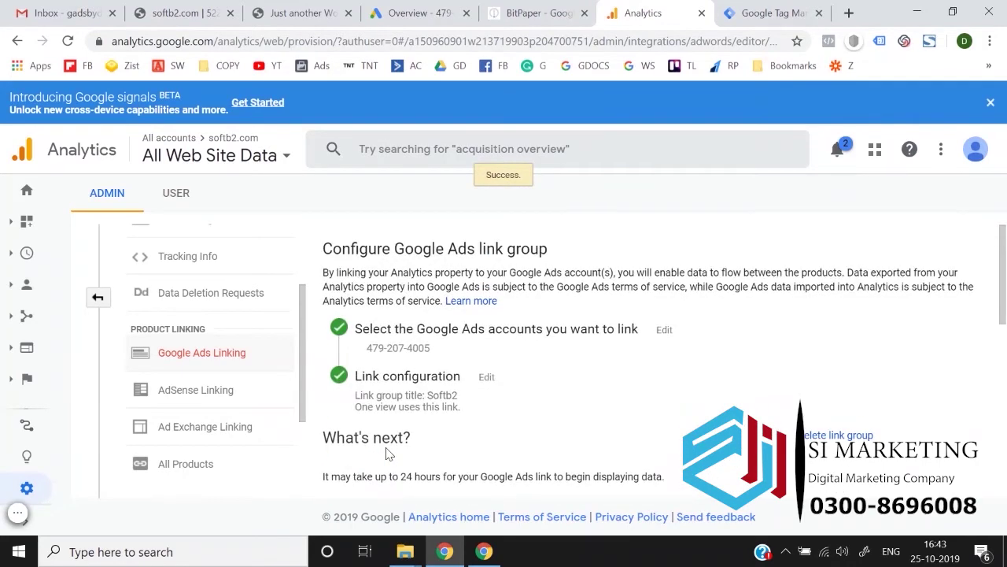
scroll(386, 454, down, 5)
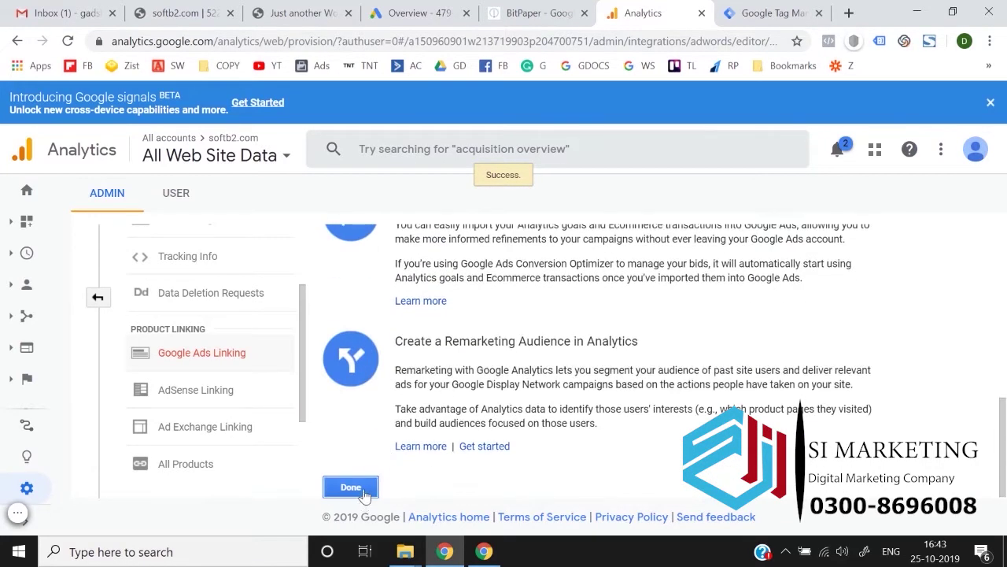
click(364, 492)
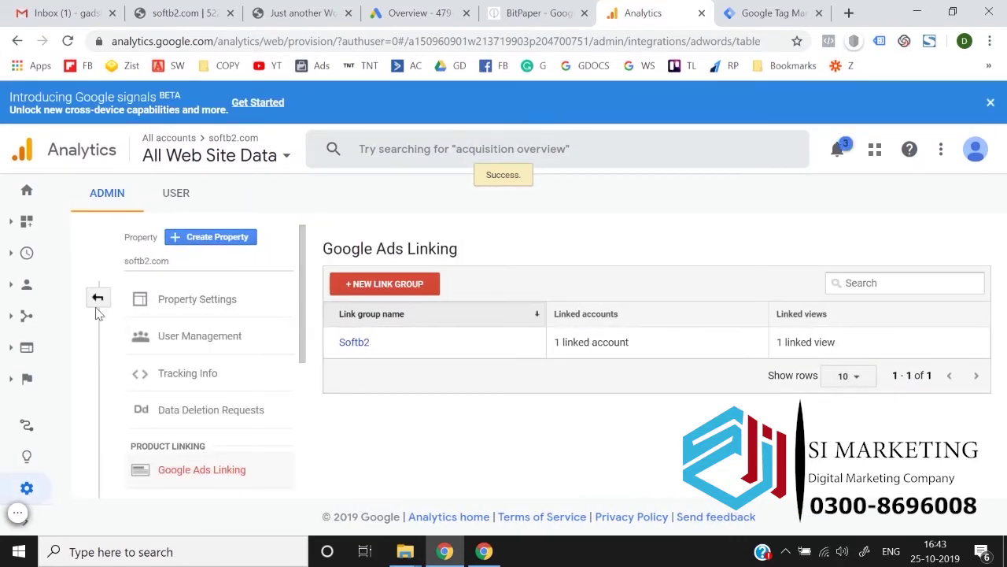
click(97, 297)
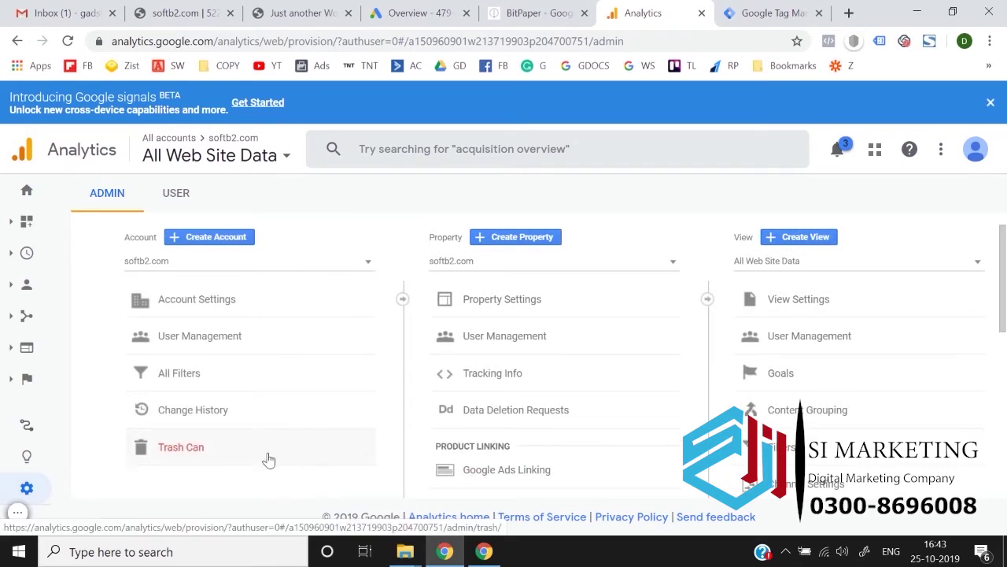
Step: Try to load softb2.com/wp-admin once more, checking on it between visits to the Google Analytics admin page
click(181, 13)
click(316, 36)
key(Return)
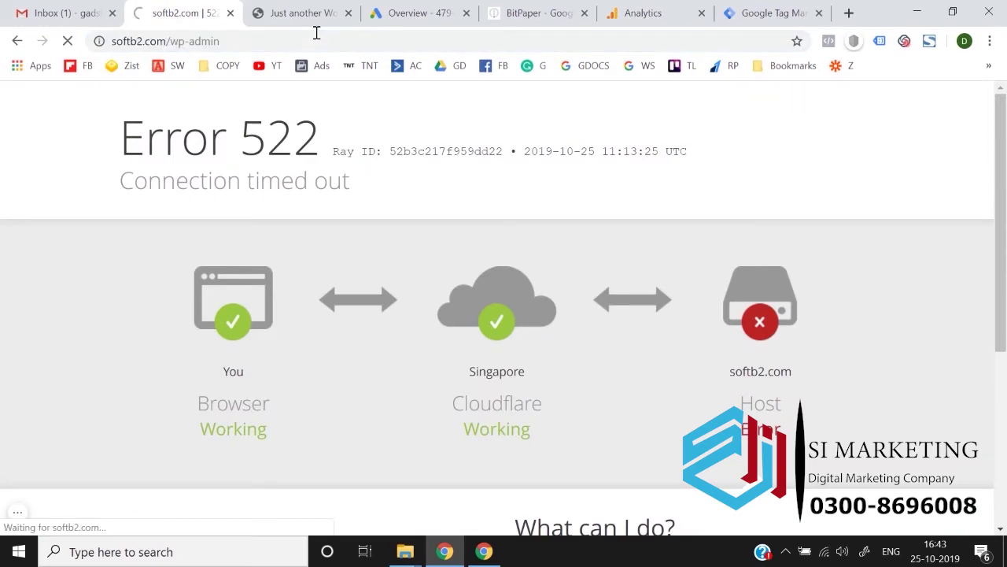
click(641, 13)
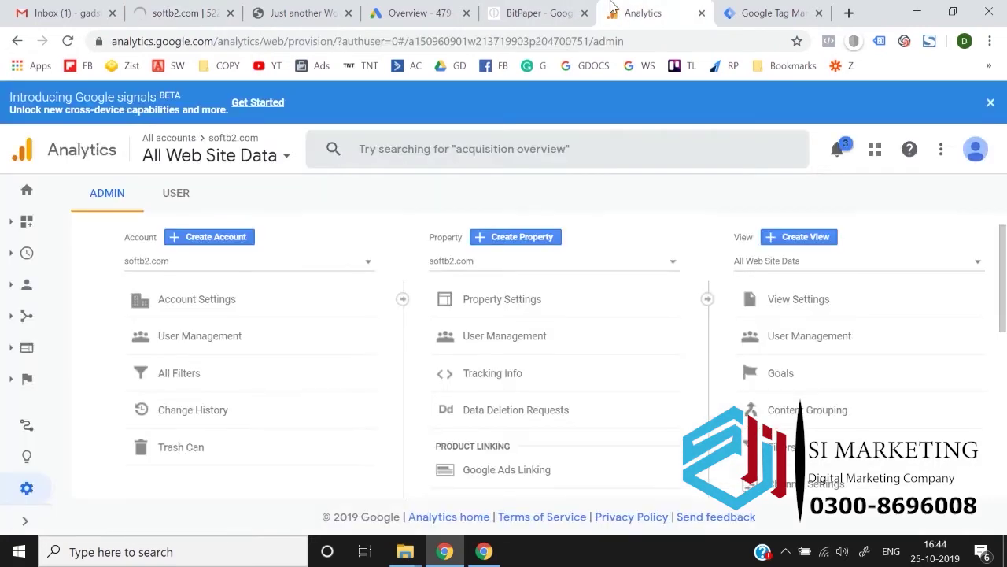
click(209, 7)
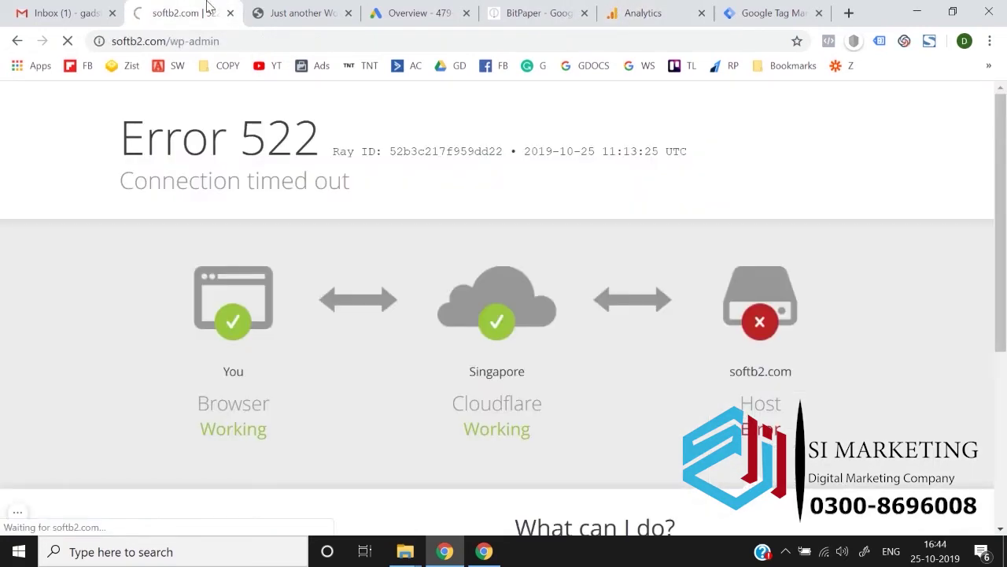
click(637, 10)
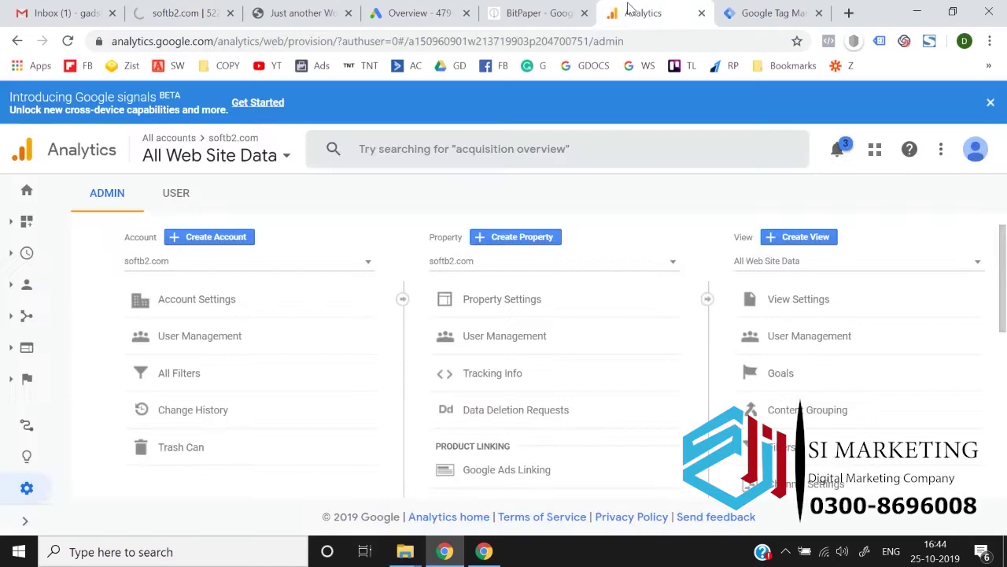
Step: Switch to Google Tag Manager and look over the softb2.com container's workspace overview
click(741, 10)
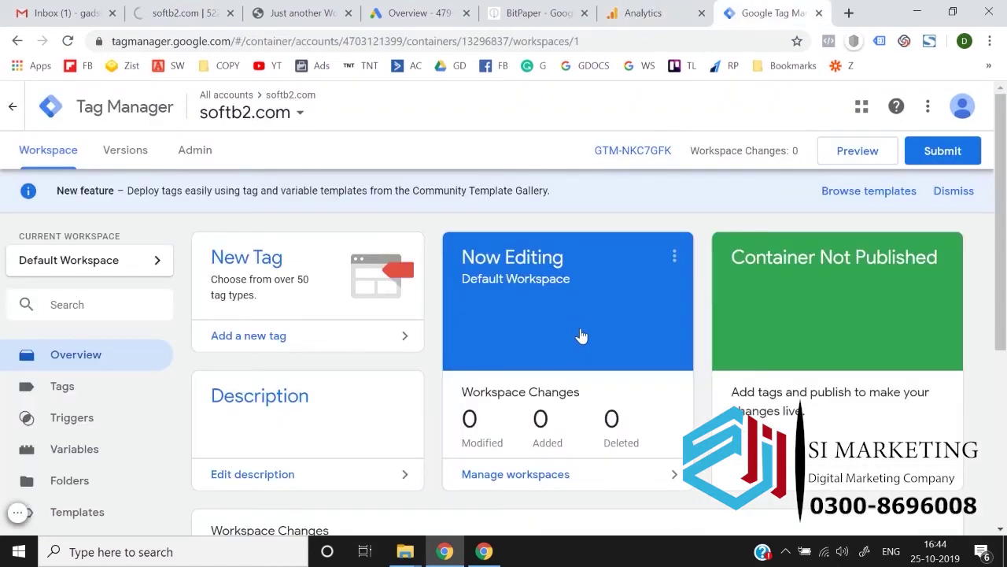
scroll(580, 333, down, 2)
scroll(580, 327, up, 2)
Step: Request the live version of softb2.com/wp-admin, try the softb2.com home page instead, and switch back to Google Analytics
click(181, 12)
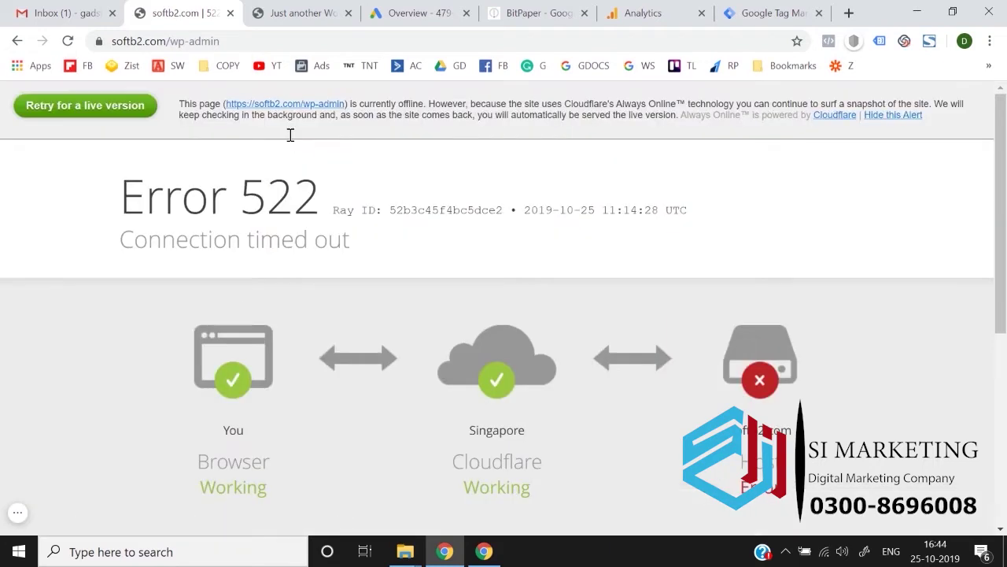
click(69, 105)
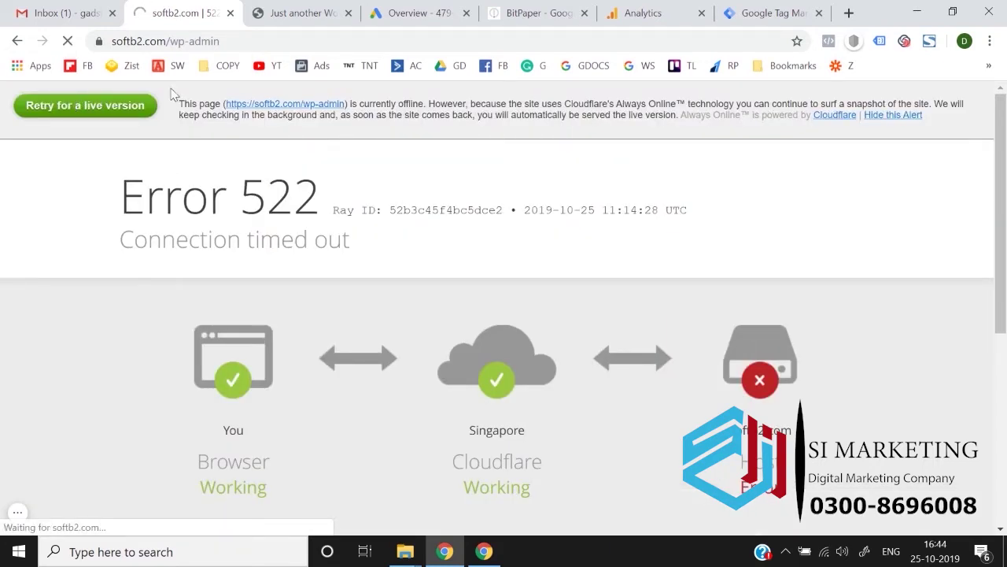
drag(169, 41, 270, 44)
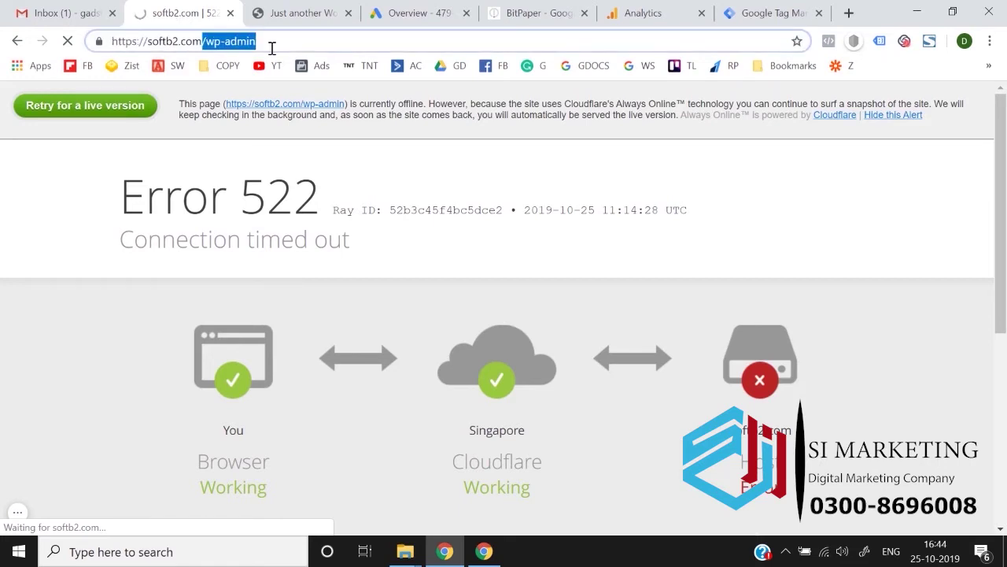
key(BackSpace)
key(Return)
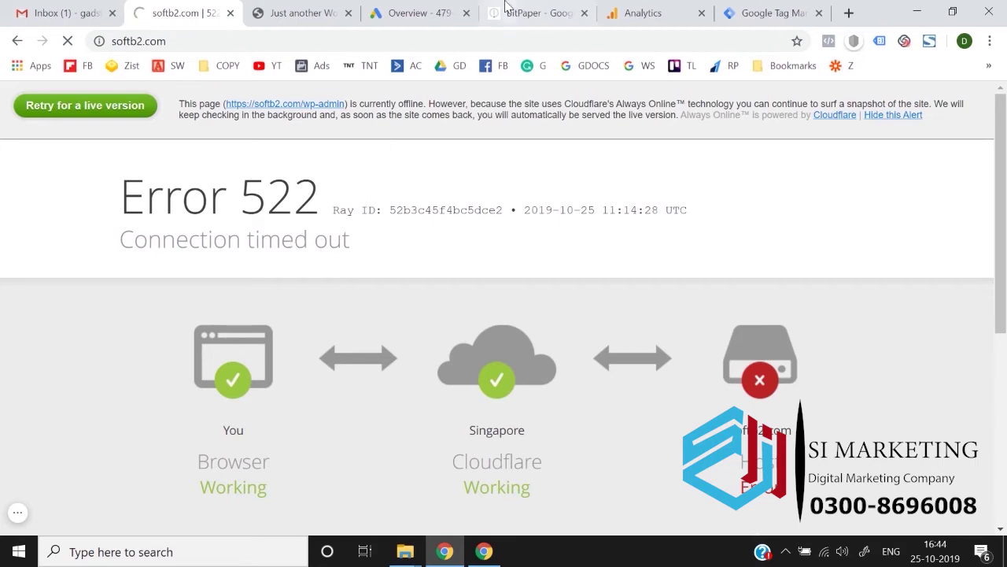
click(398, 8)
click(659, 9)
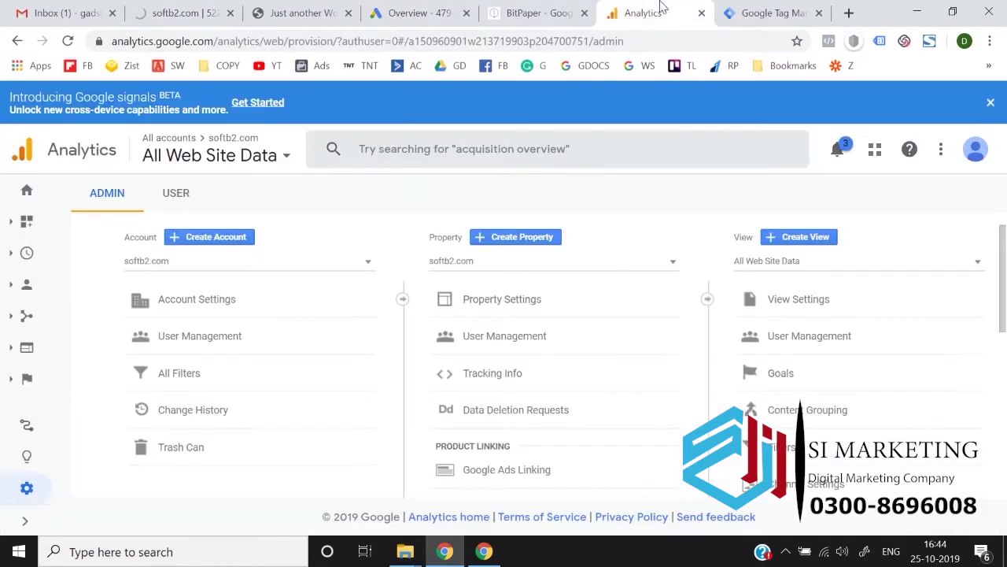
Step: Check whether softb2.com has loaded, looking over the Google Analytics admin page and the Gmail inbox while waiting
scroll(494, 391, down, 5)
scroll(494, 391, up, 5)
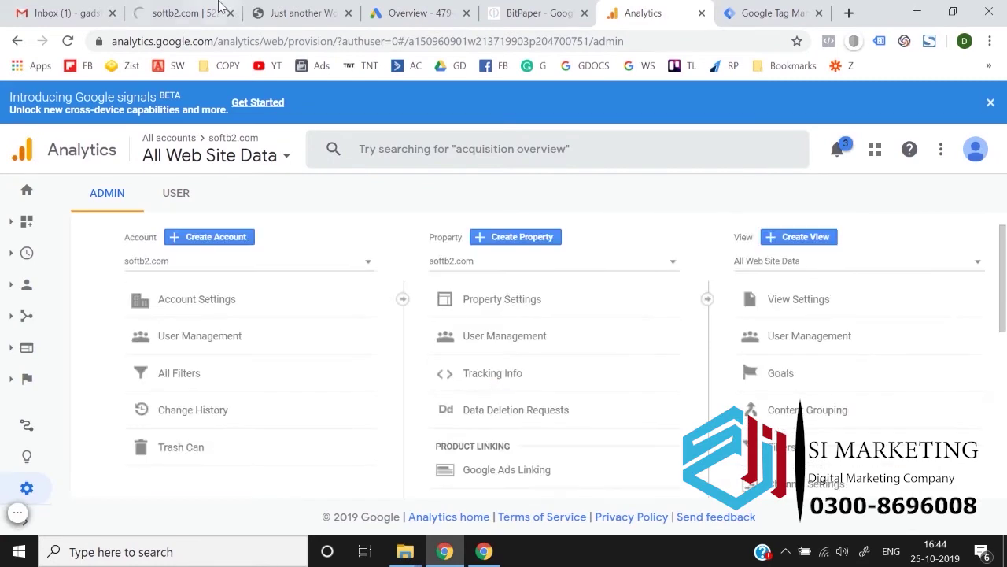
key(ctrl+2)
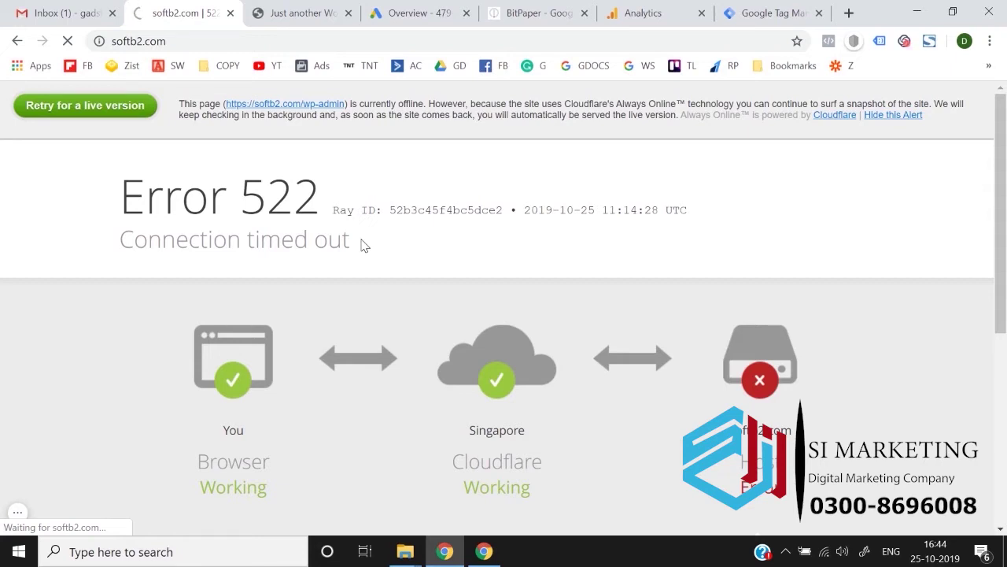
click(101, 7)
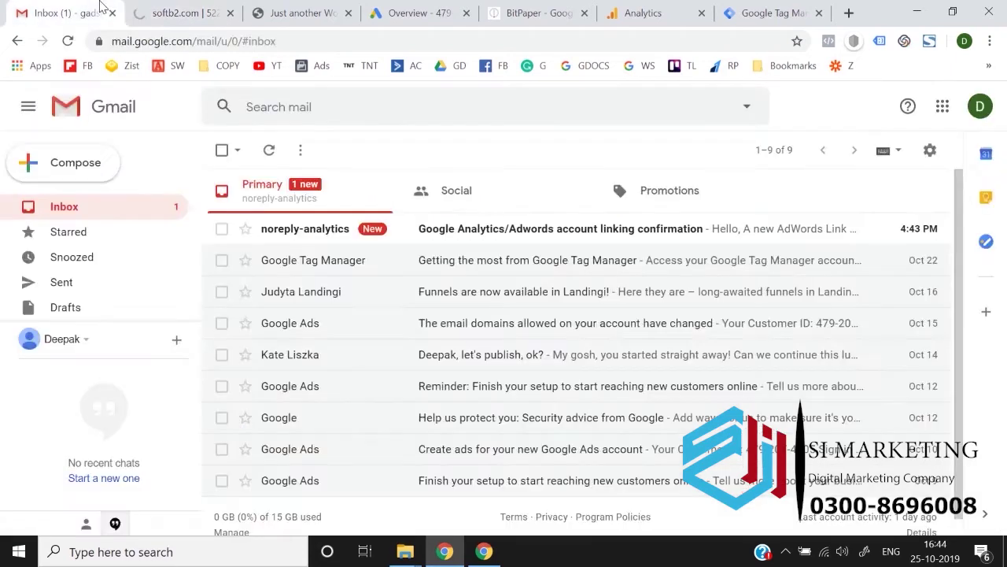
click(224, 6)
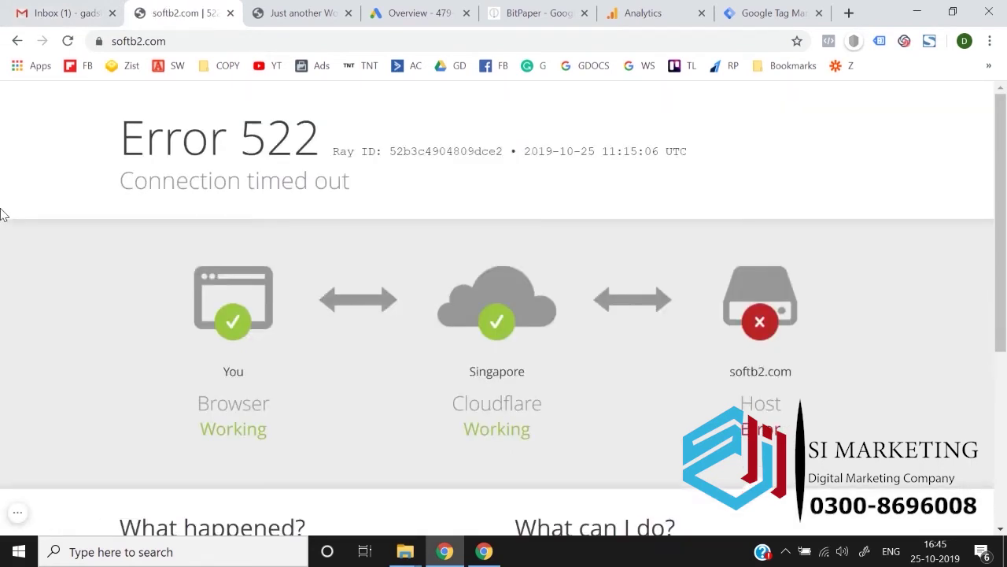
Step: Reload softb2.com and request its live version twice, checking on it between visits to Google Analytics
click(223, 43)
key(Return)
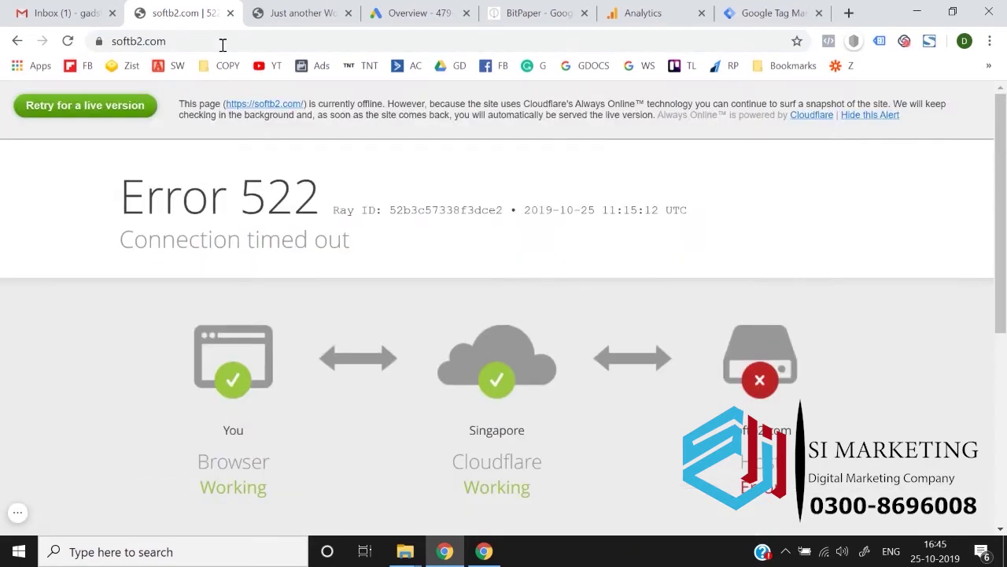
click(103, 109)
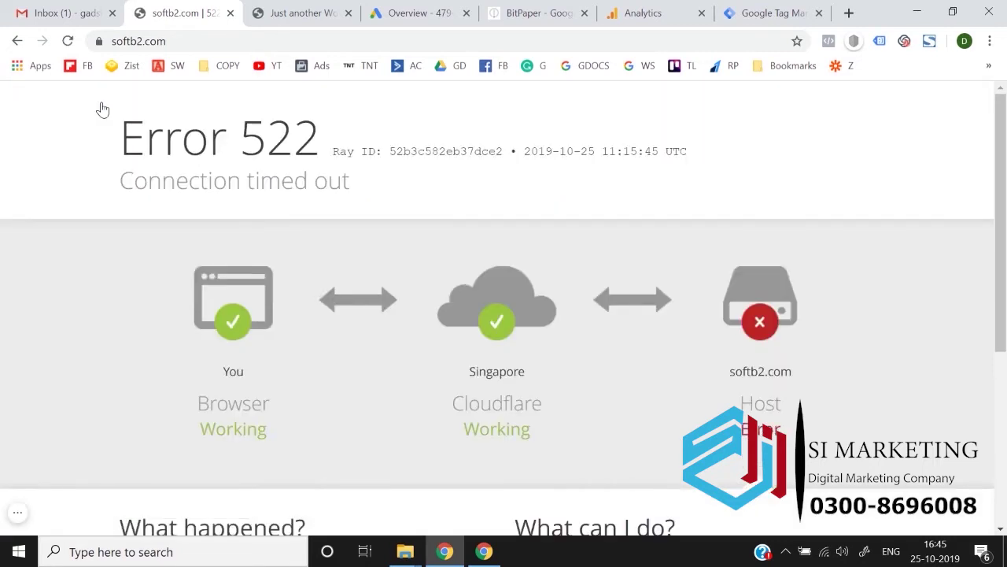
click(185, 42)
key(Return)
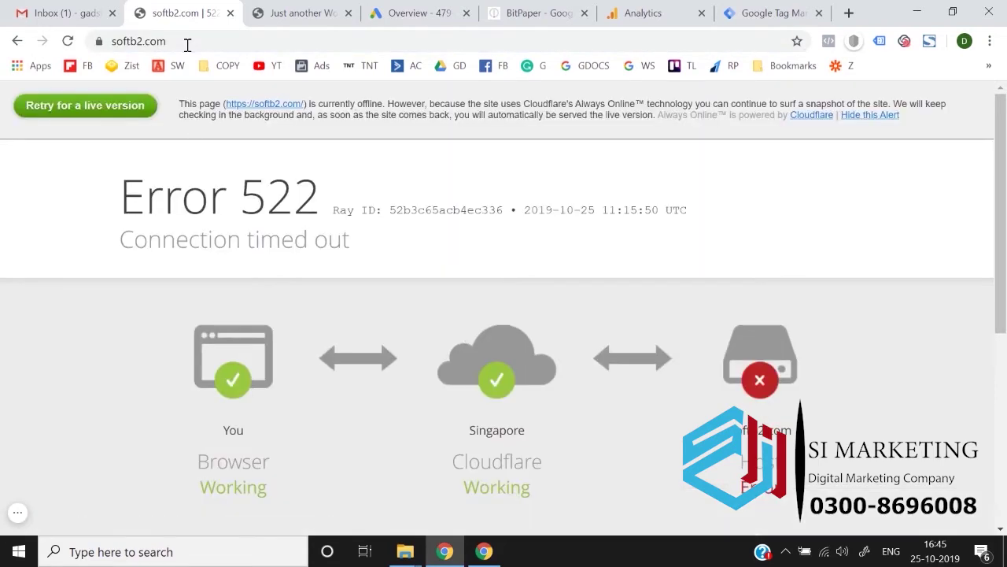
click(107, 106)
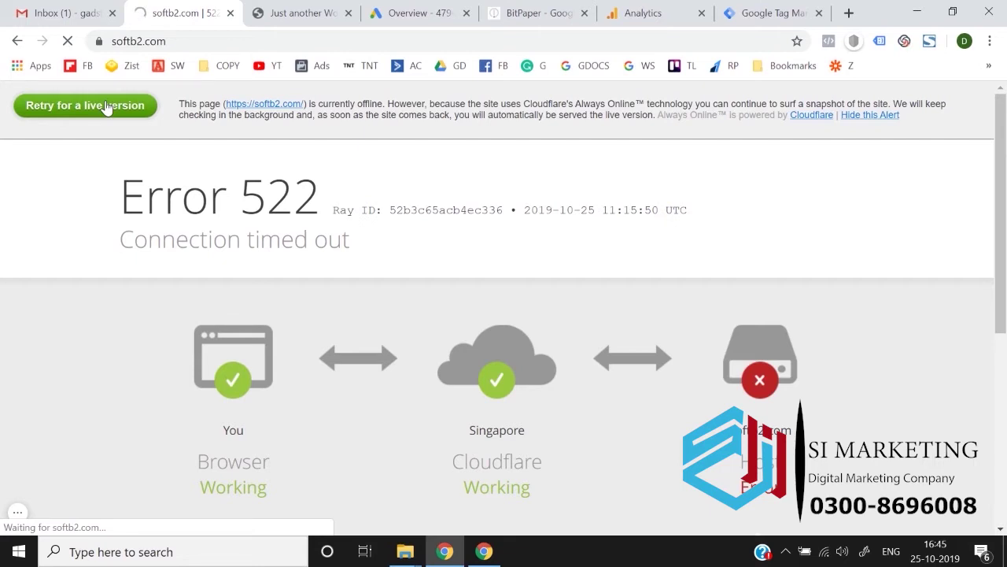
click(634, 13)
click(160, 8)
click(643, 12)
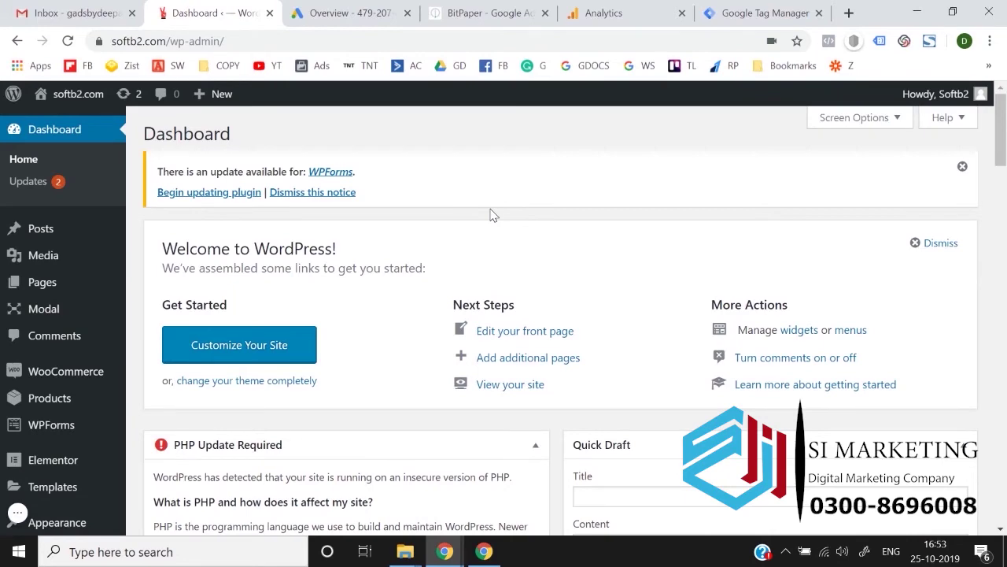
Step: Open the page for adding new plugins in the WordPress admin and search for "google tag manager"
scroll(123, 399, down, 1)
mouse_move(69, 432)
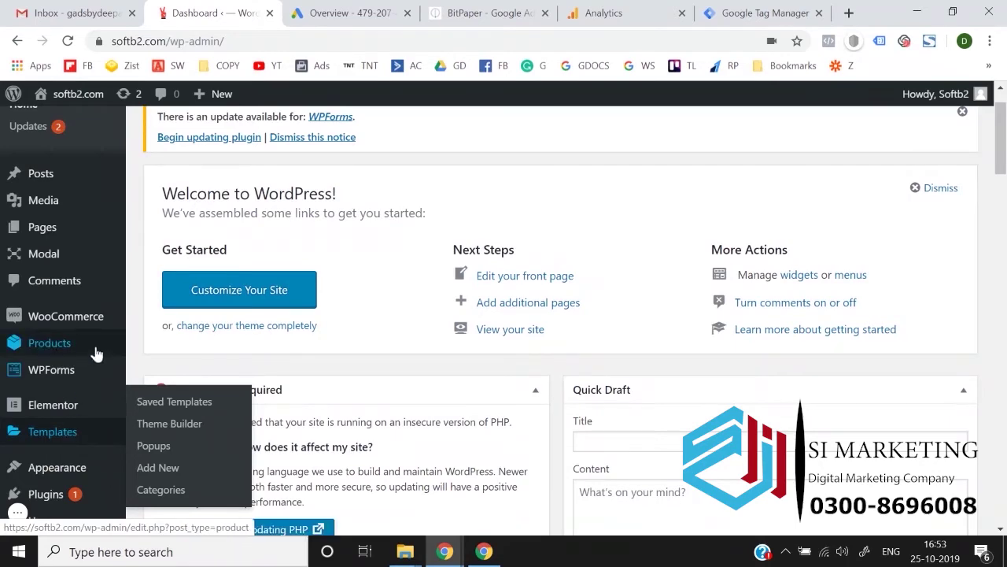
mouse_move(94, 344)
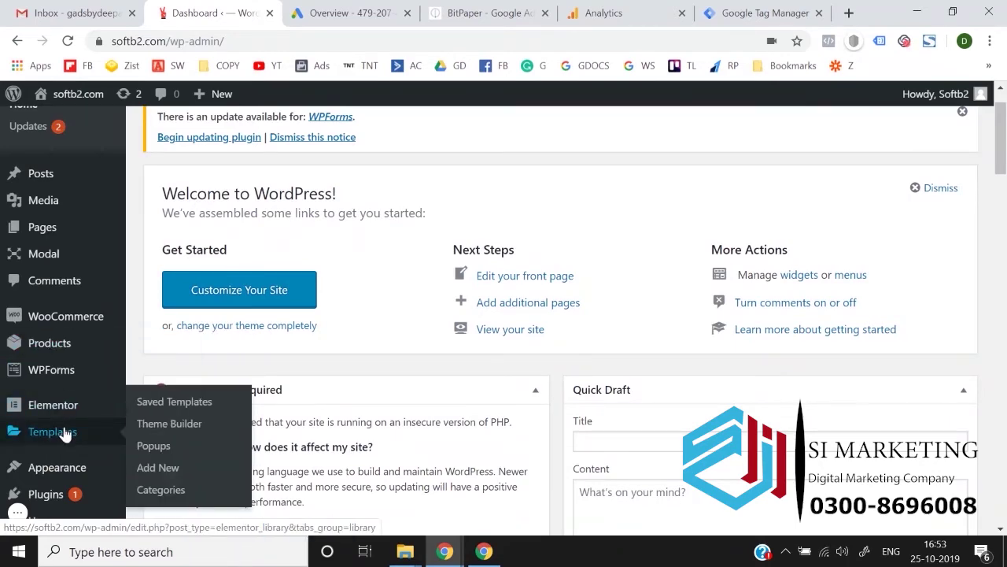
scroll(76, 360, up, 1)
scroll(74, 355, down, 3)
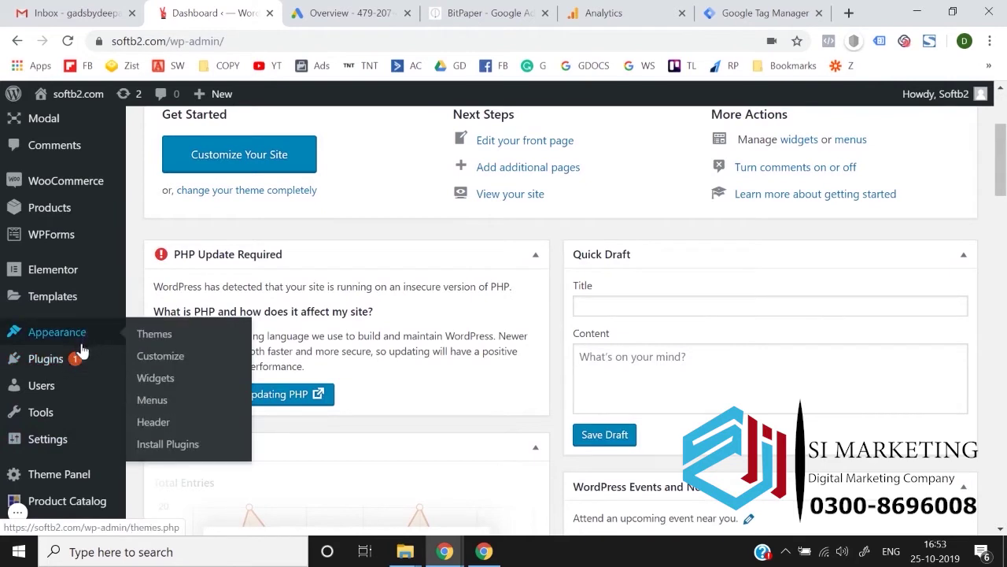
mouse_move(78, 359)
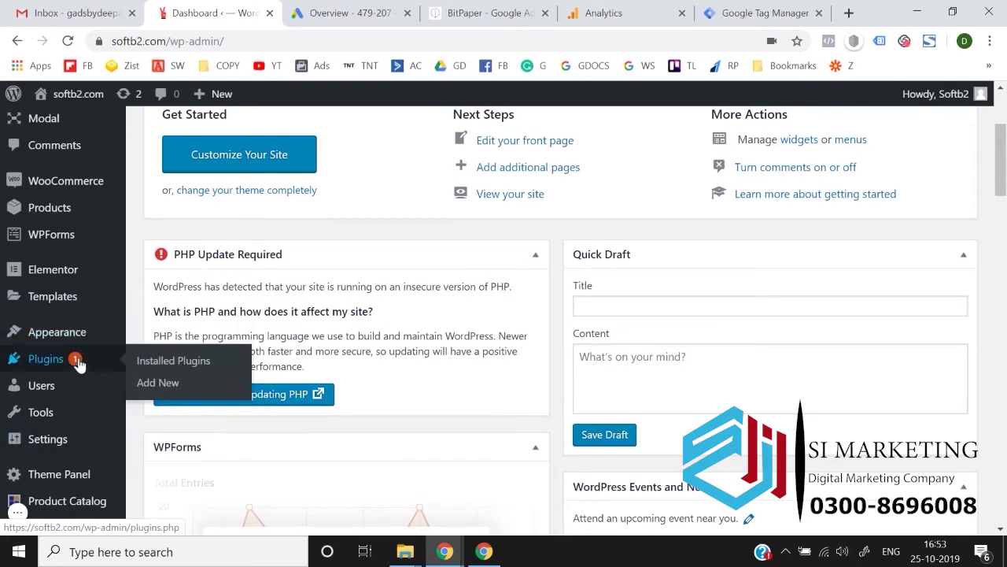
click(156, 384)
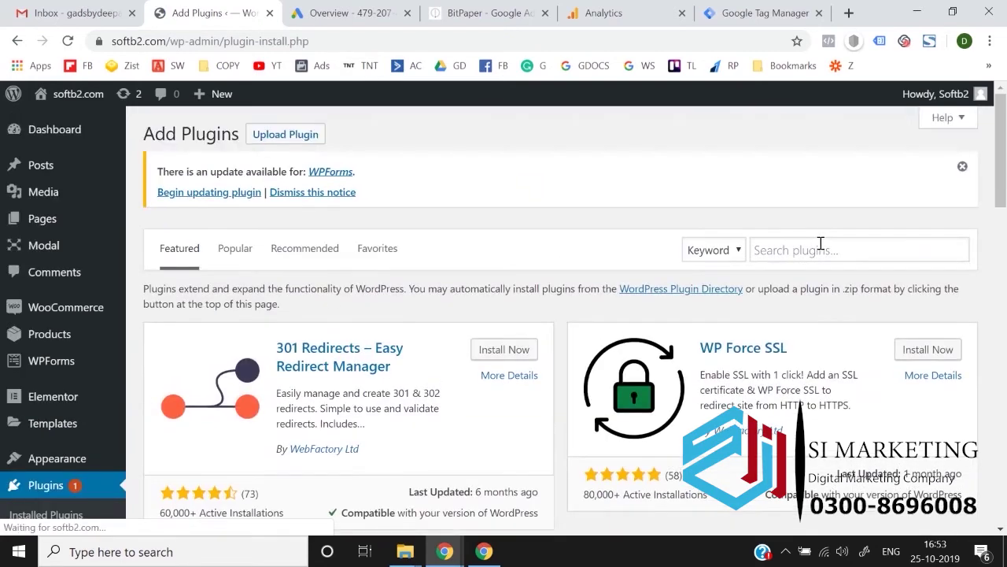
click(821, 243)
text(google tag)
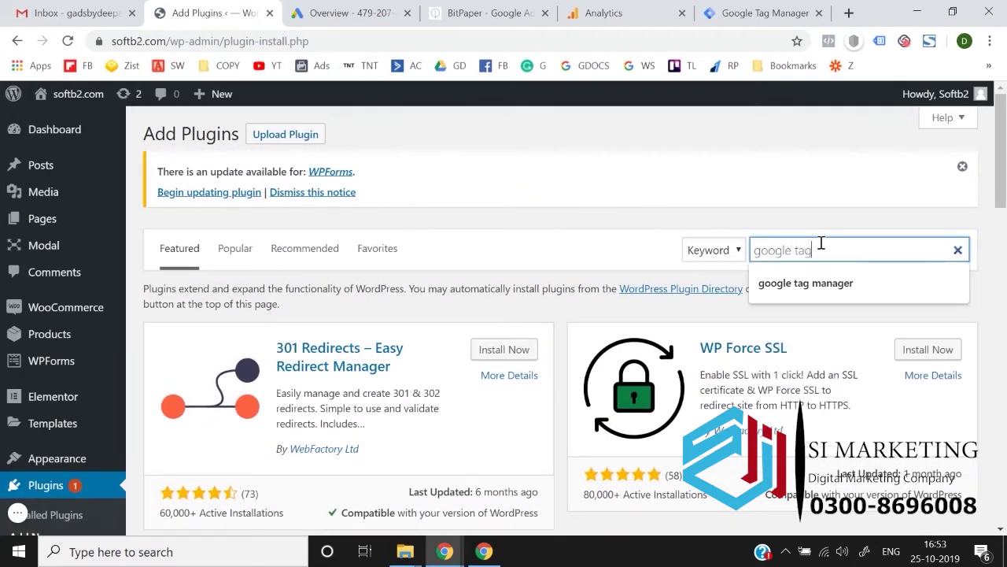
text( manager)
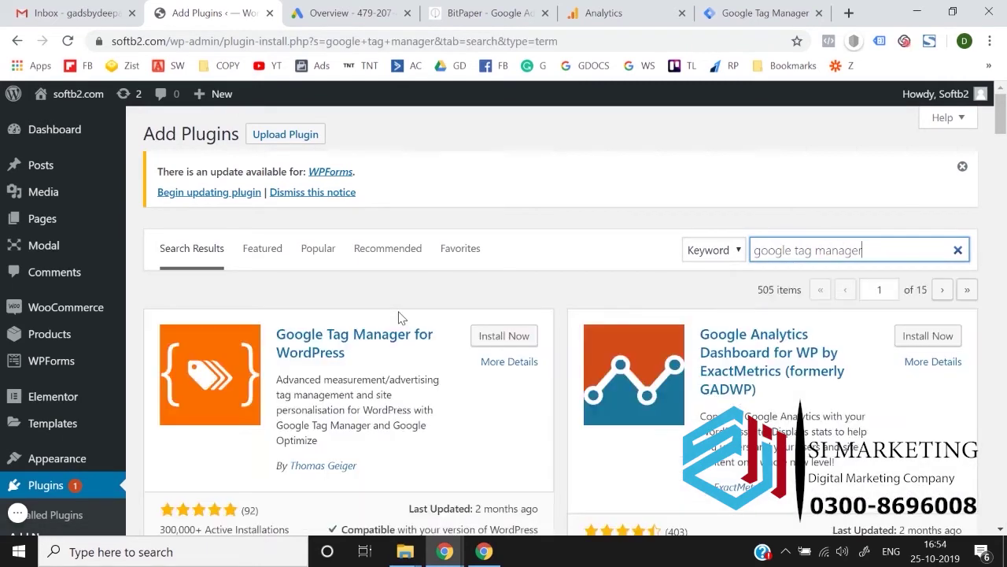
Step: Install and activate the Google Tag Manager for WordPress plugin from the search results
scroll(398, 318, down, 1)
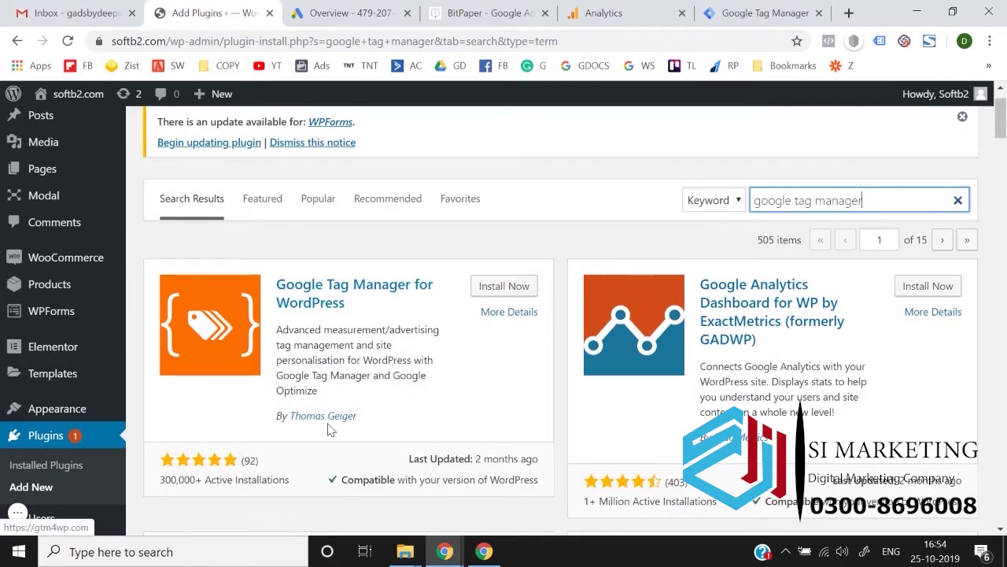
click(522, 286)
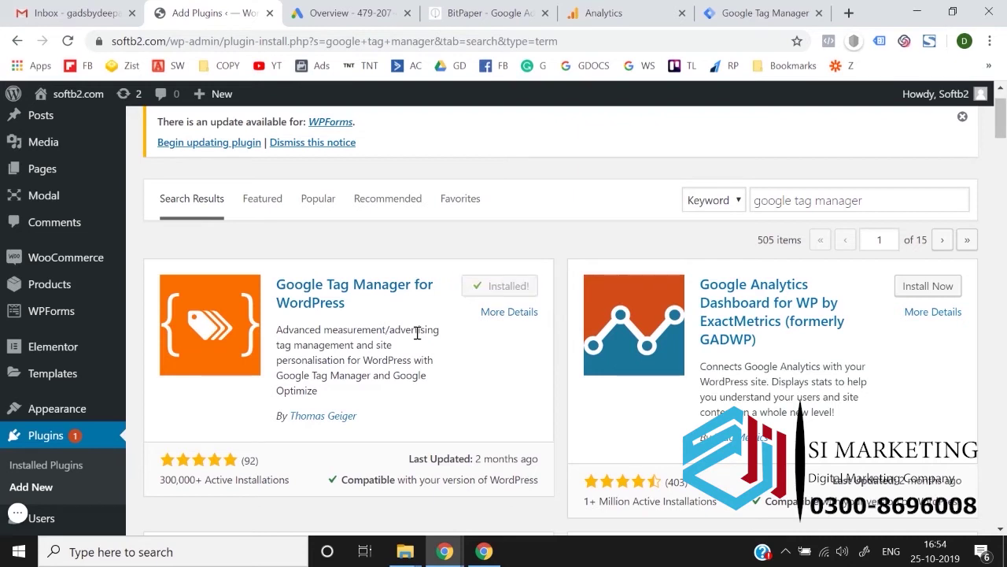
click(510, 287)
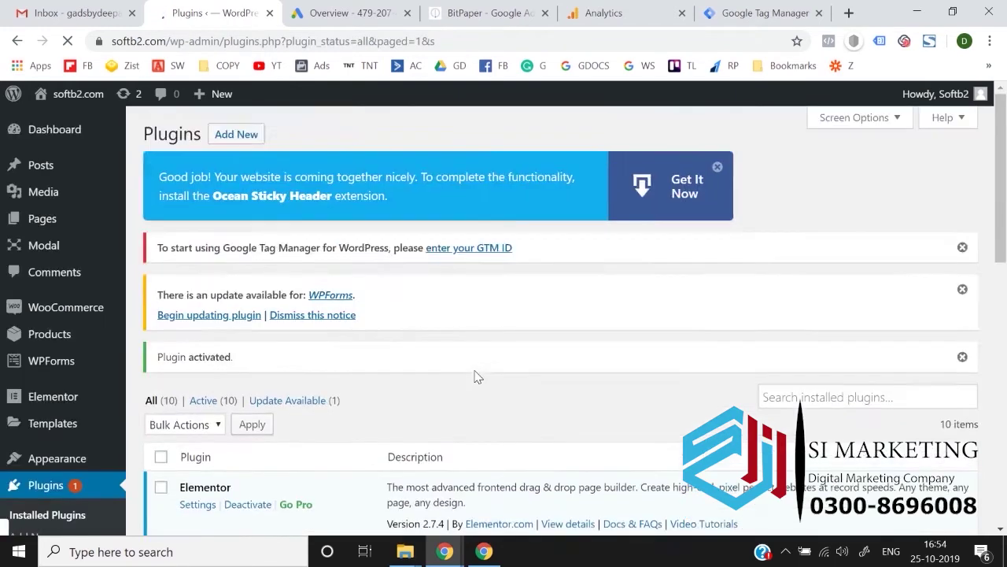
Step: Look through the installed plugins and open the Google Tag Manager for WordPress options at the Google Tag Manager ID
scroll(474, 376, down, 4)
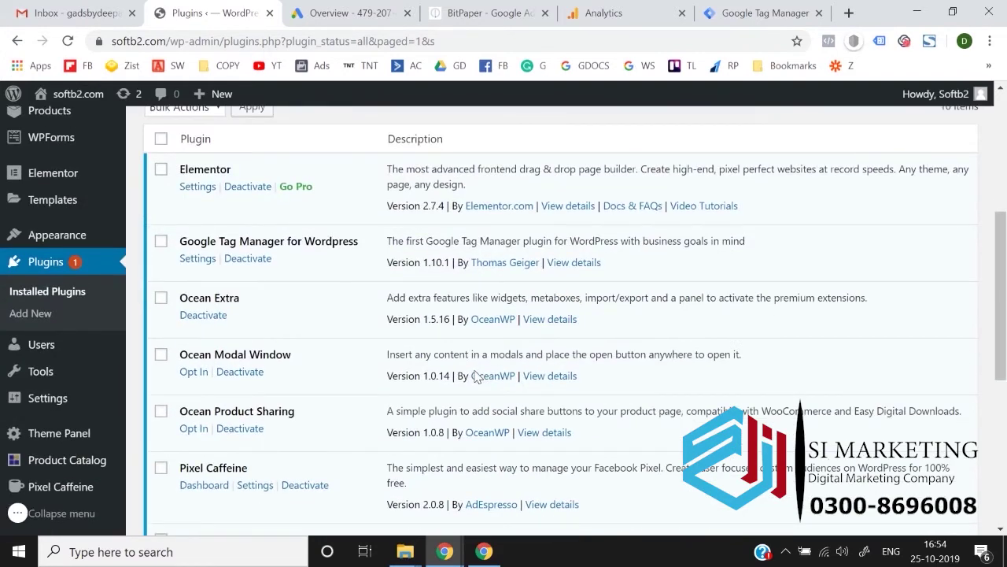
scroll(474, 376, up, 4)
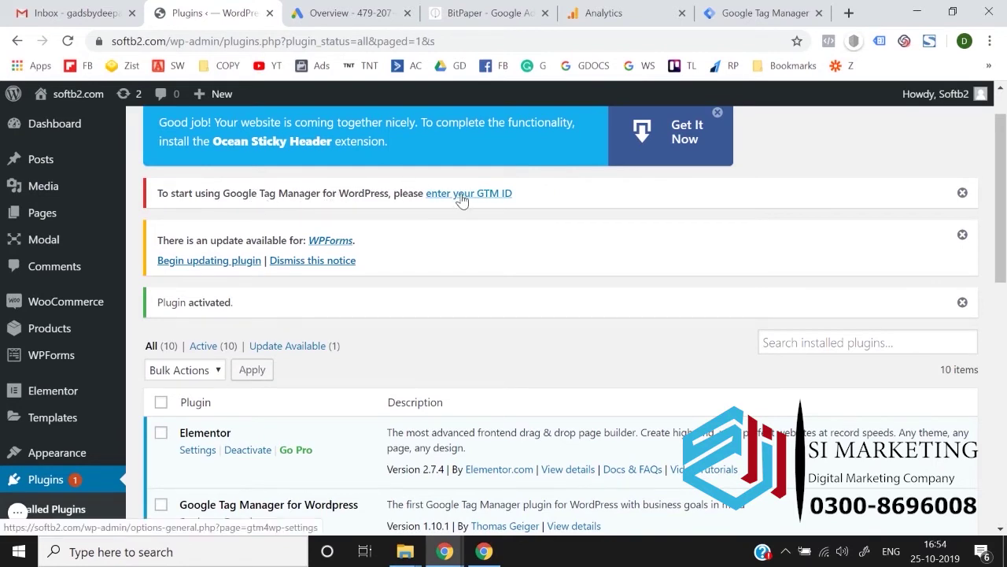
click(462, 201)
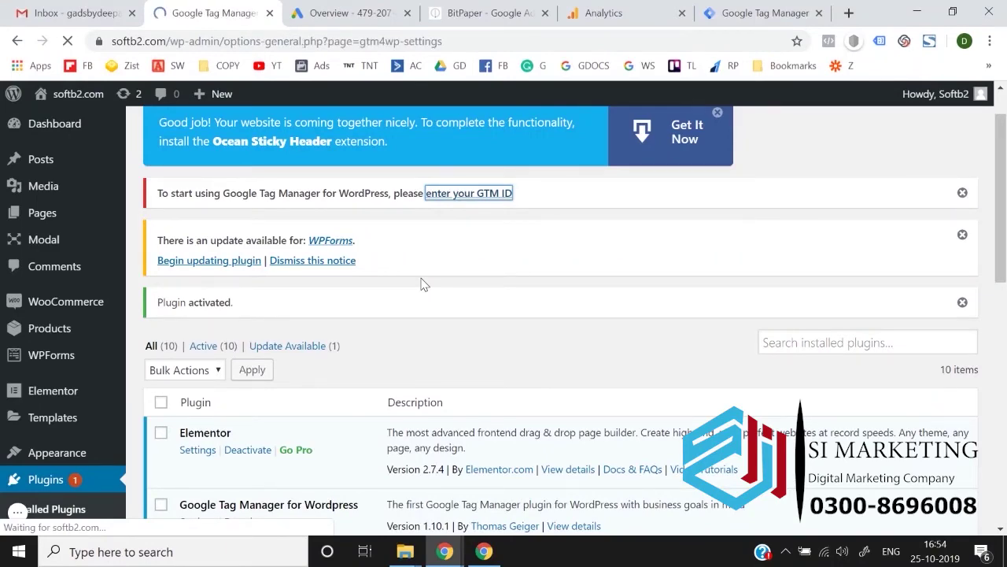
scroll(422, 284, down, 1)
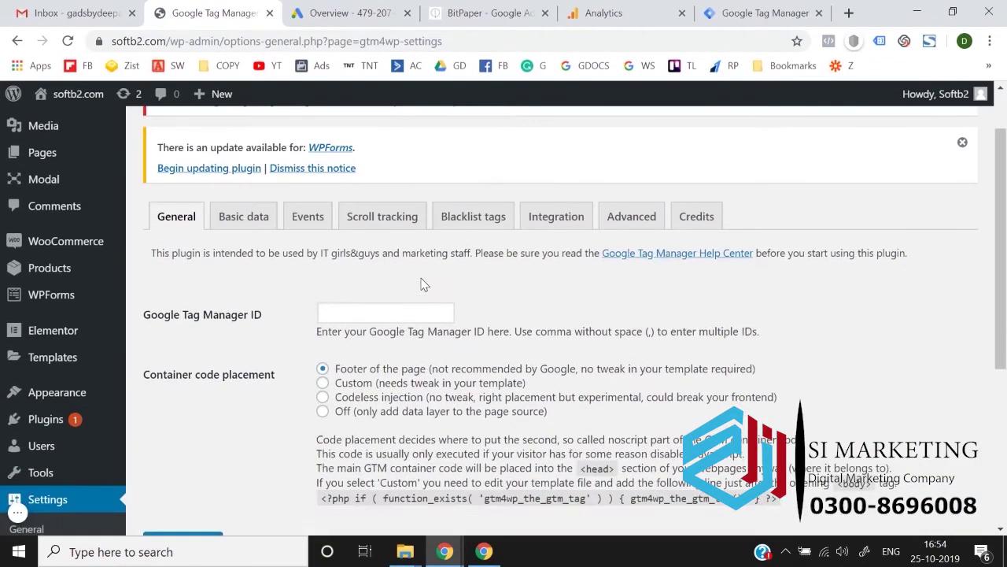
click(354, 312)
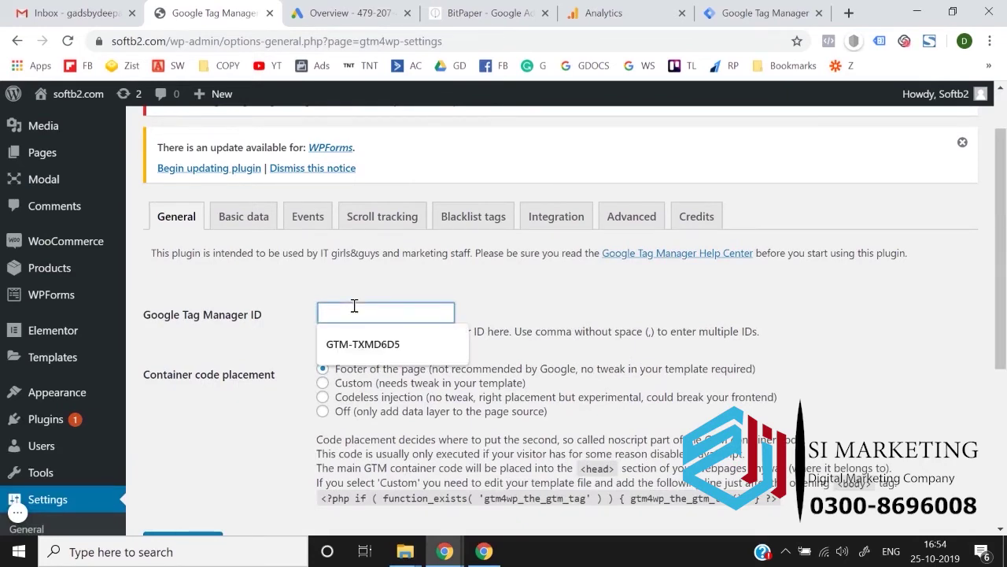
Step: Copy the softb2.com container's ID from Google Tag Manager and return to the WordPress plugin options
click(765, 12)
mouse_move(642, 146)
mouse_down()
mouse_move(587, 157)
mouse_move(650, 157)
mouse_up()
right_click(651, 156)
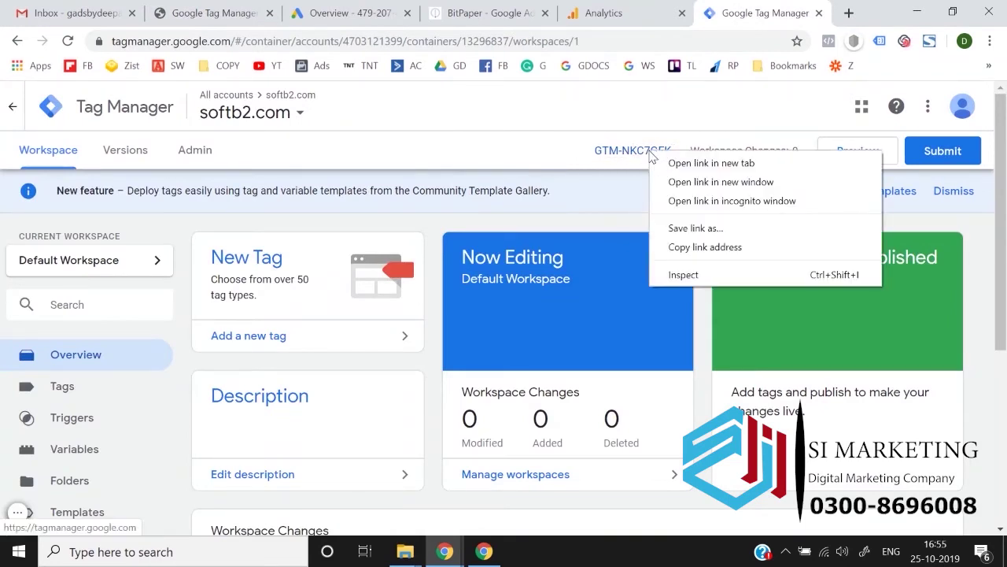
click(602, 140)
drag(596, 148, 670, 158)
key(ctrl+c)
click(211, 13)
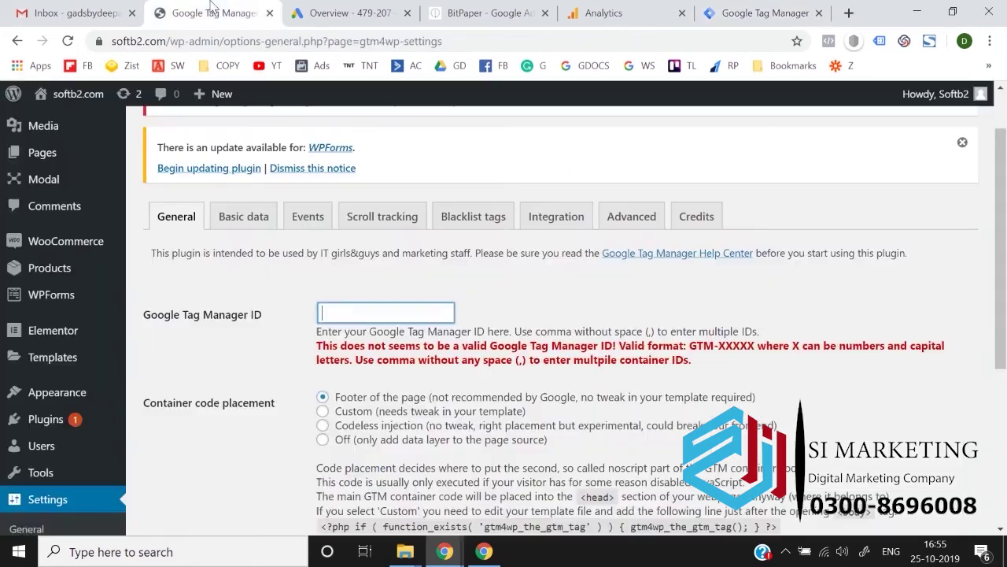
Step: Paste the container ID as the Google Tag Manager ID, set container code placement to Codeless injection, and save the changes
click(363, 314)
key(ctrl+v)
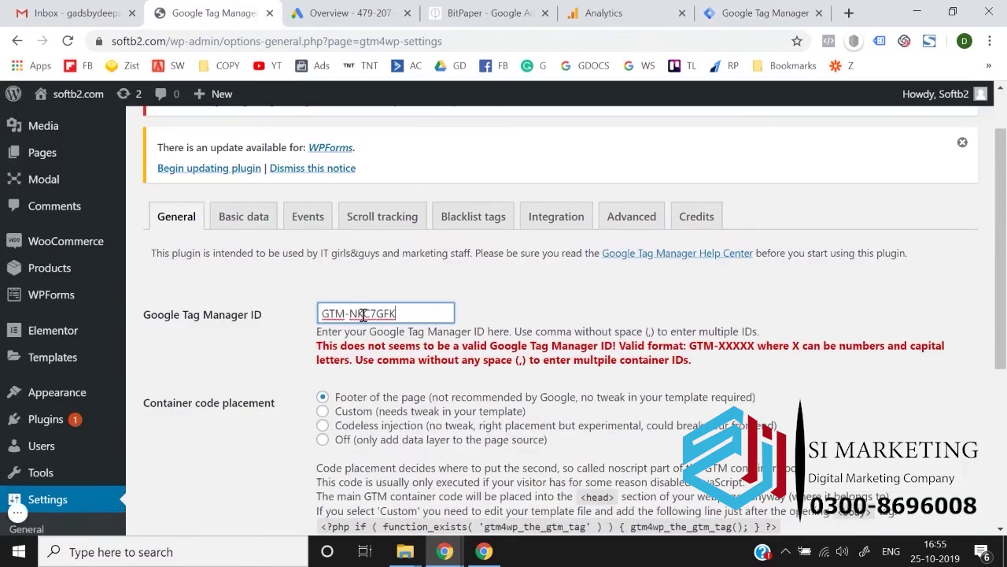
click(243, 351)
scroll(244, 351, down, 2)
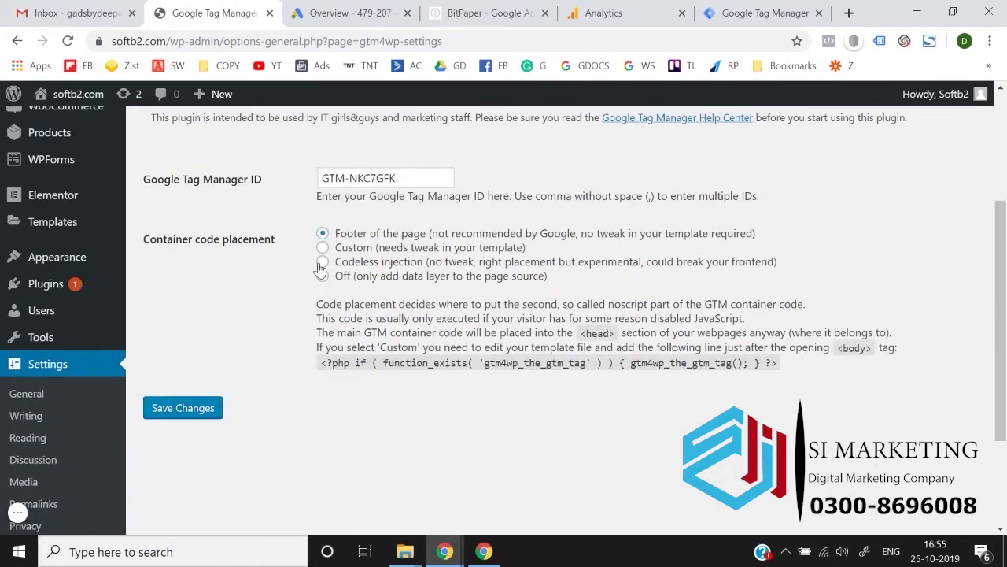
click(177, 414)
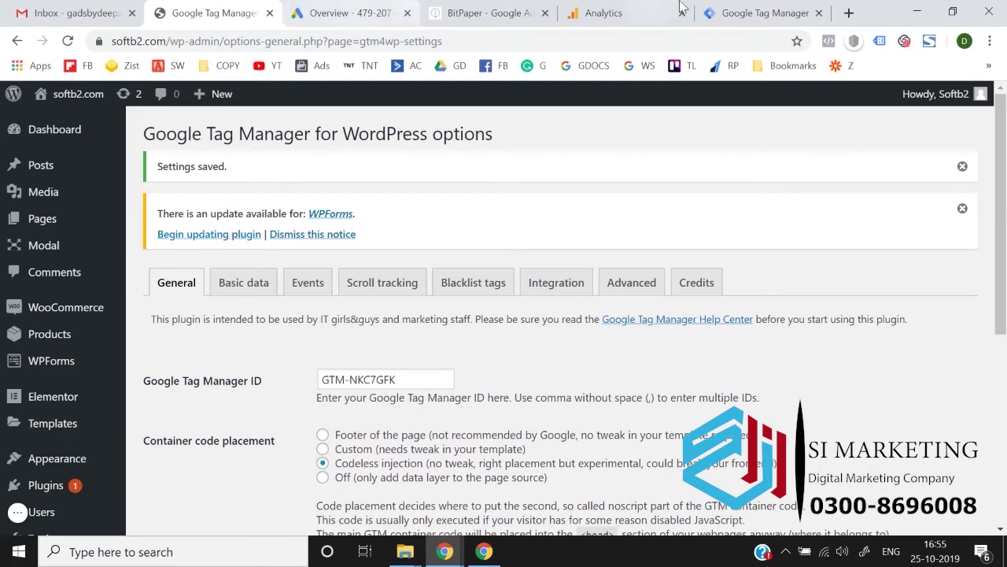
Step: Open the live softb2.com site from the WordPress admin in a new browser tab and view it
mouse_move(63, 96)
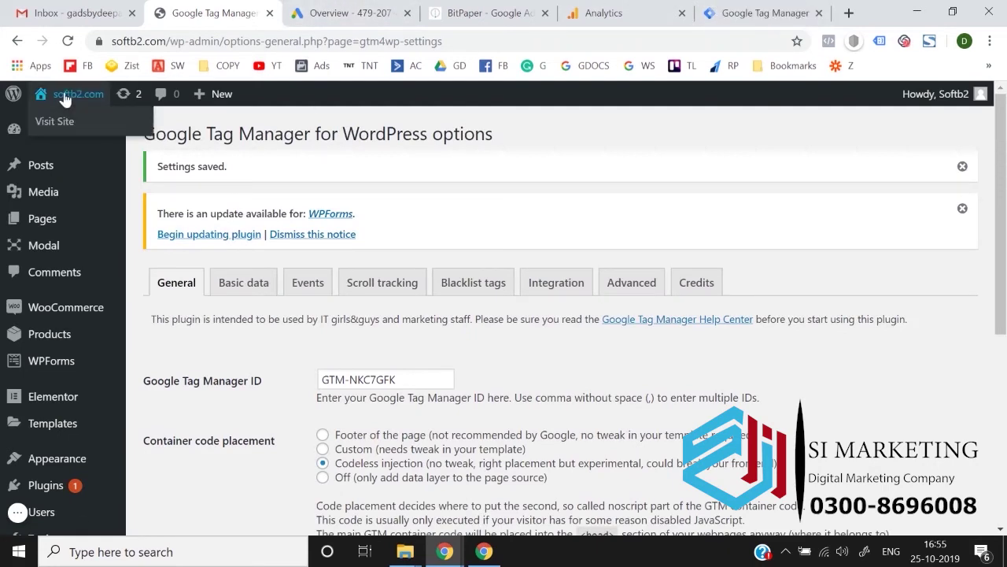
right_click(49, 129)
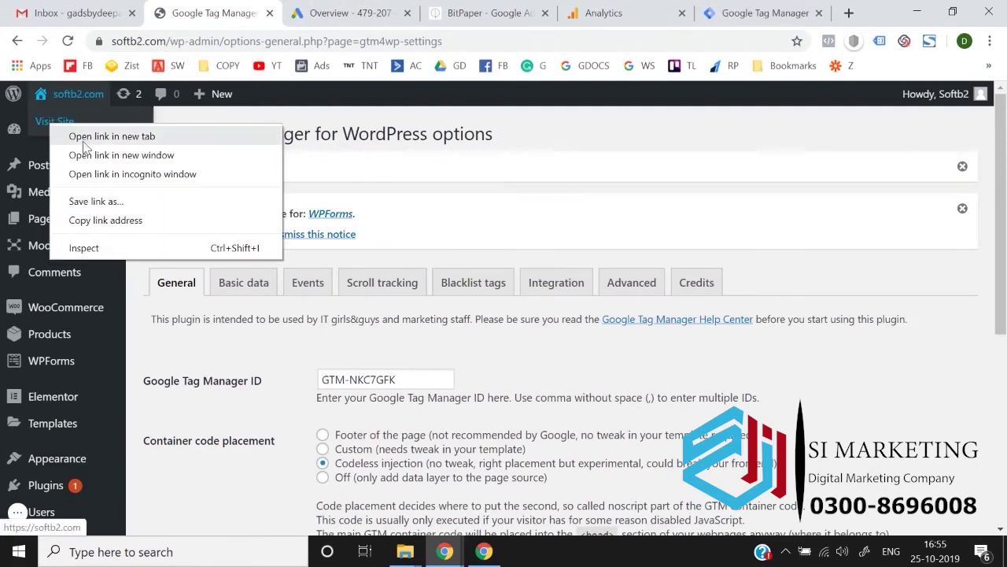
click(83, 133)
click(319, 8)
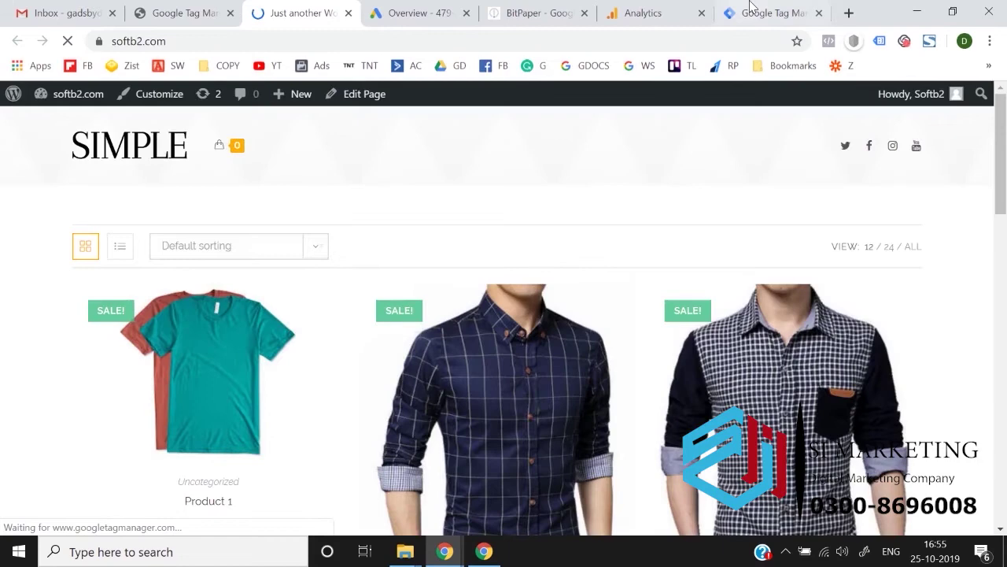
Step: Publish the softb2.com container in Google Tag Manager without a version name or description, return to its workspace, and dismiss the new-feature notice
click(750, 10)
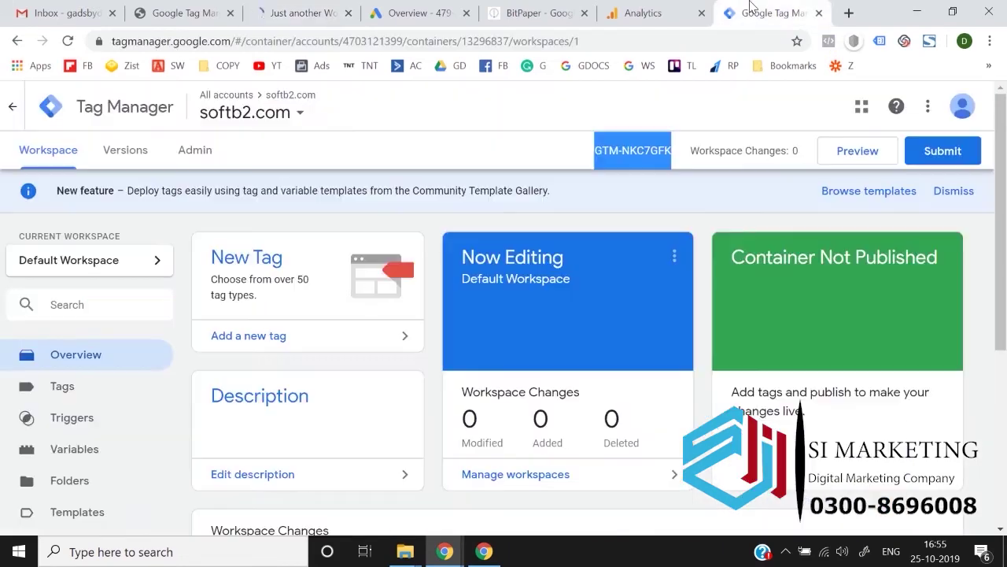
click(952, 158)
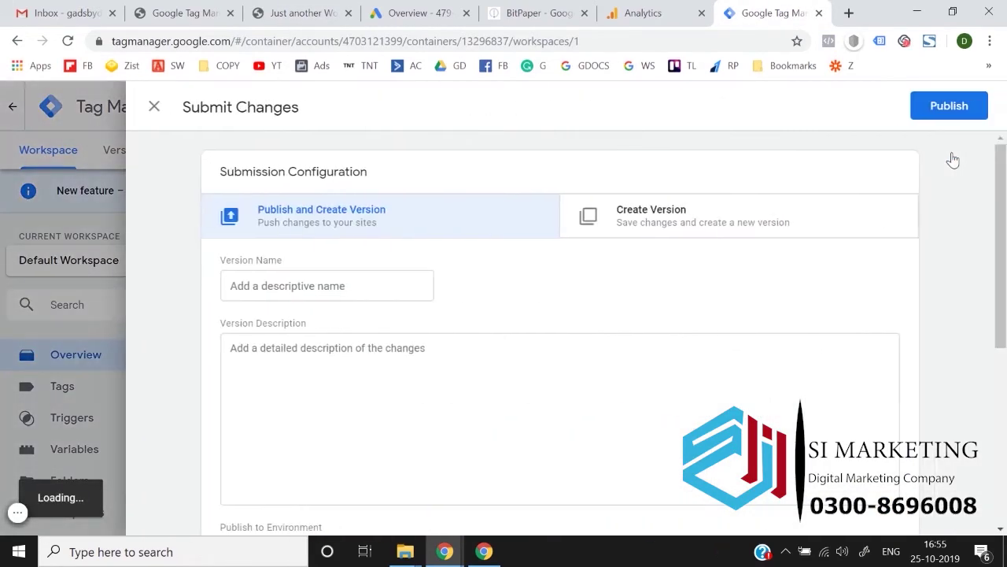
click(952, 108)
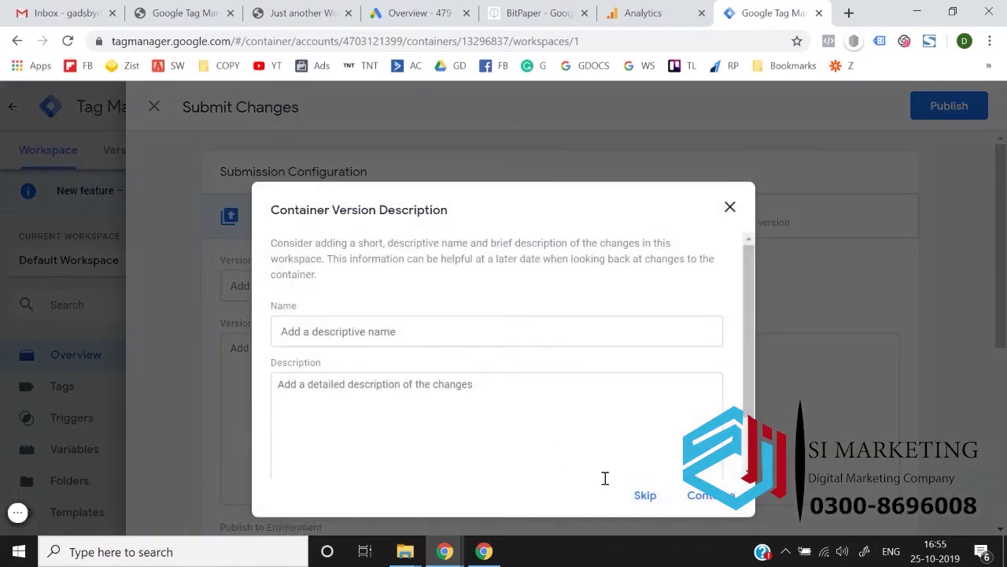
click(720, 506)
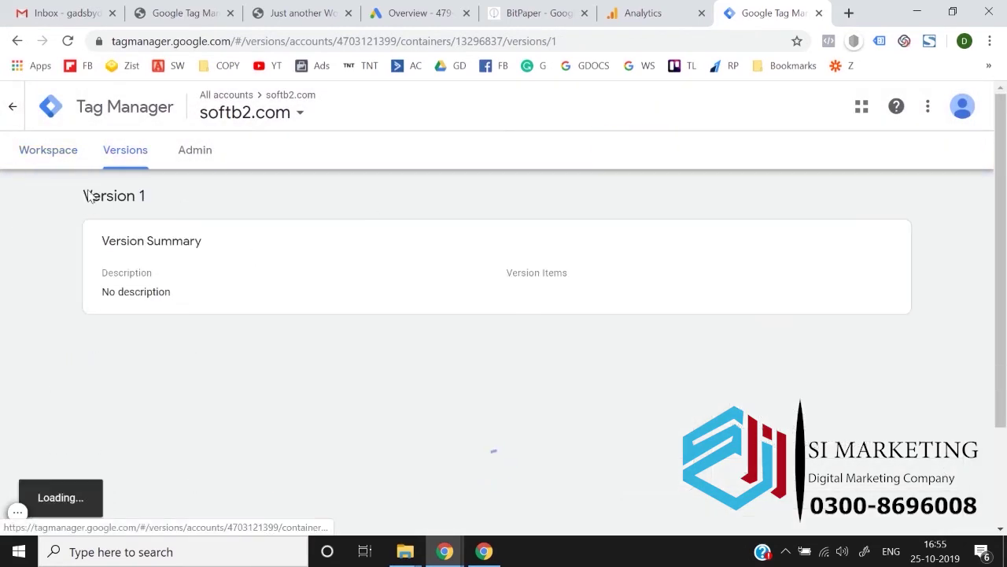
click(47, 153)
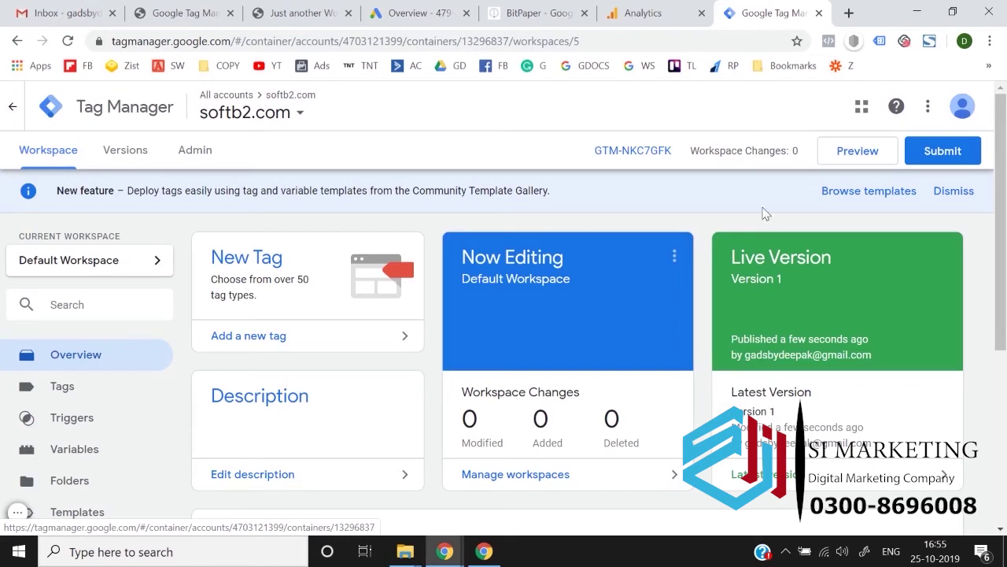
click(955, 190)
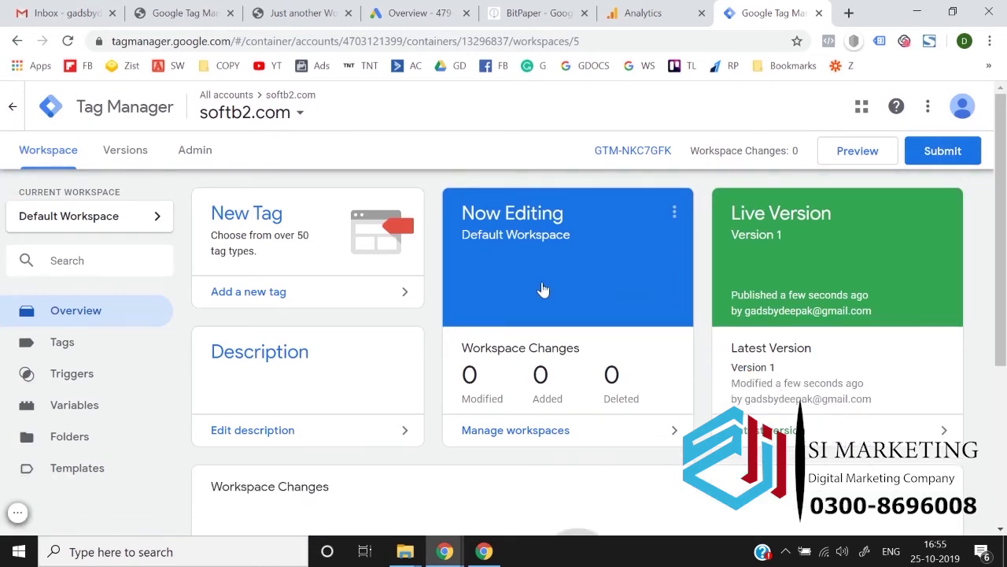
Step: Create a new tag named Google Analytics with the tag type Google Analytics: Universal Analytics
click(314, 298)
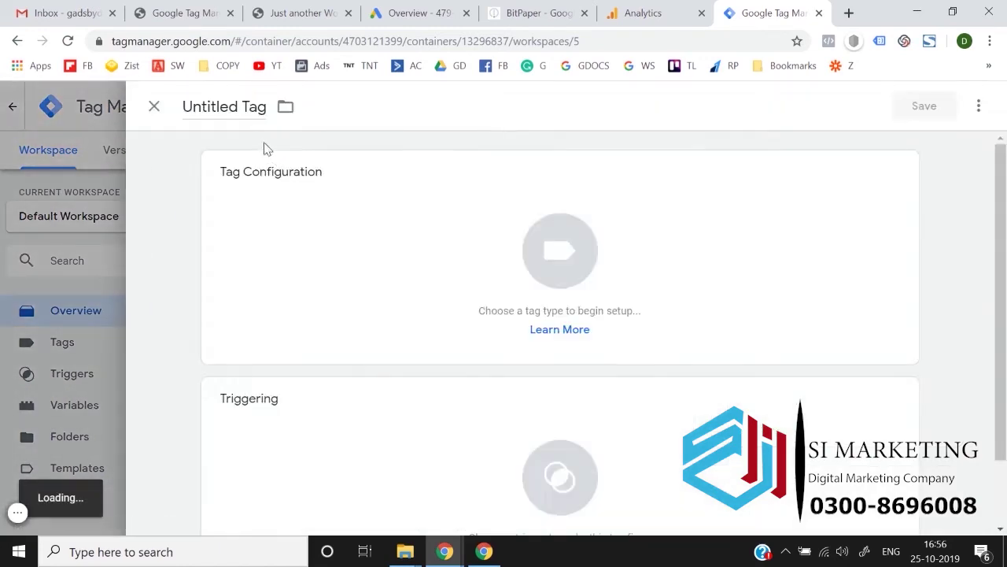
click(233, 120)
text(Goo)
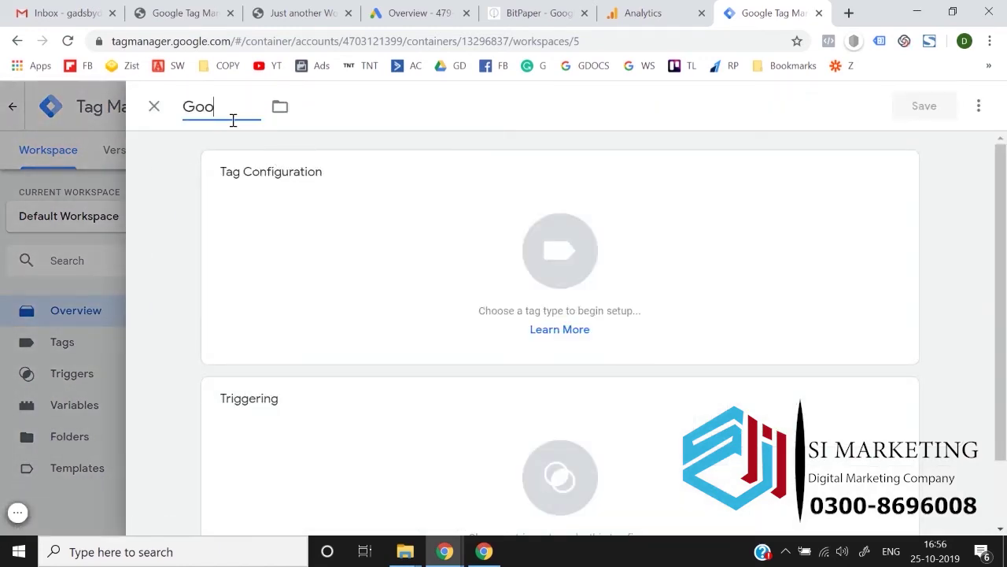
text(gle Analytics)
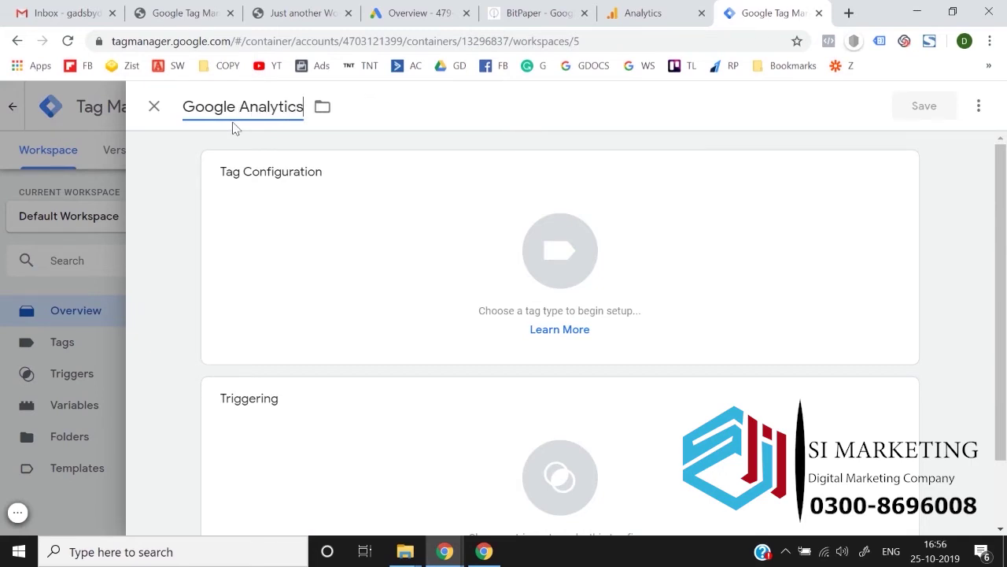
click(575, 225)
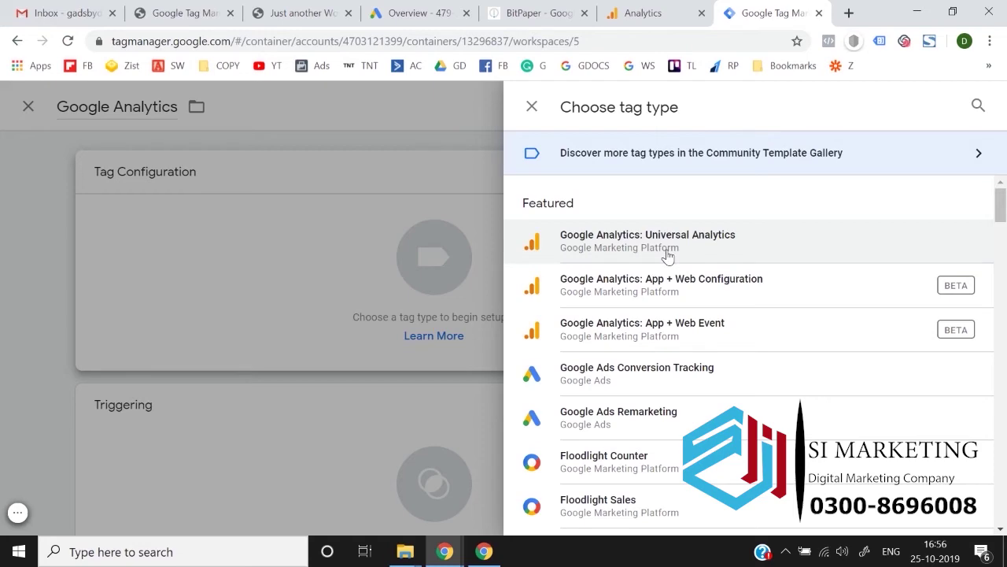
click(667, 252)
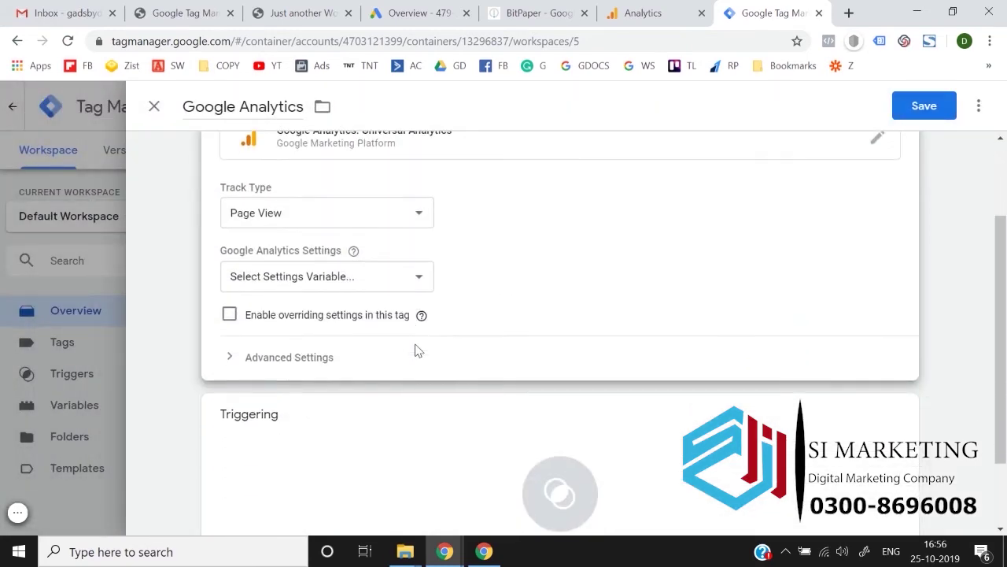
Step: Create a new Google Analytics Settings variable for the tag, name it Google Analytics, and open its Tracking ID for entry
mouse_move(353, 250)
click(296, 282)
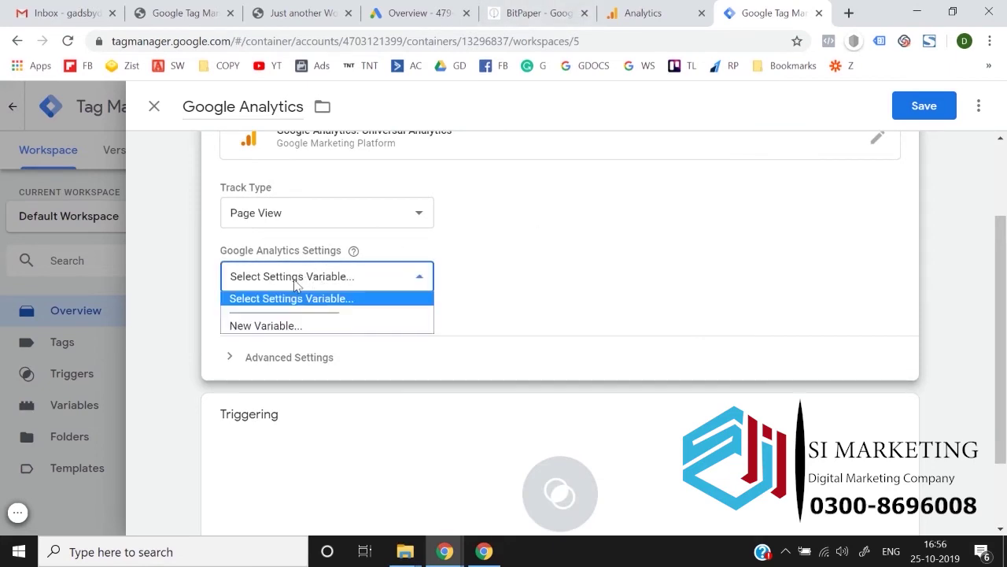
click(288, 327)
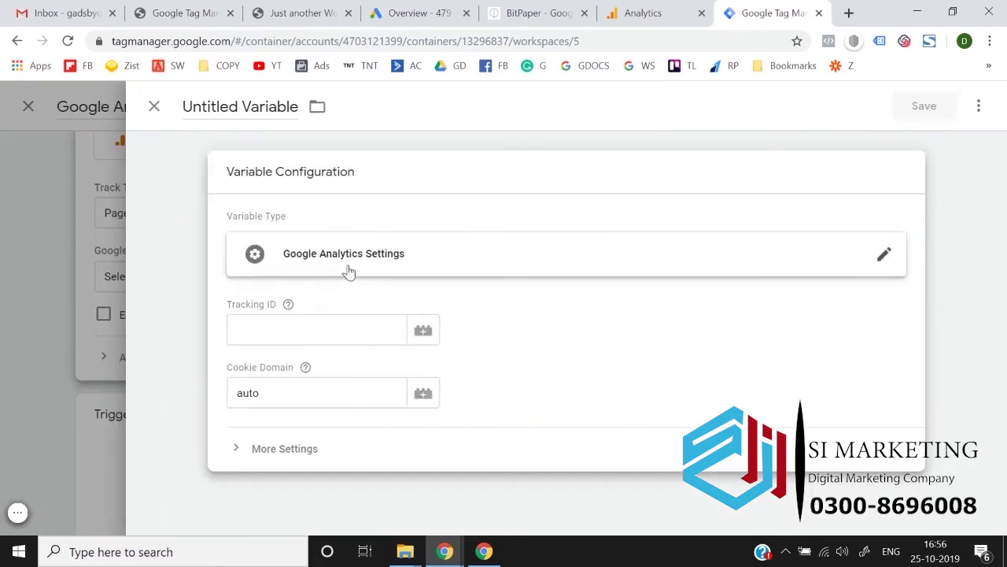
click(273, 106)
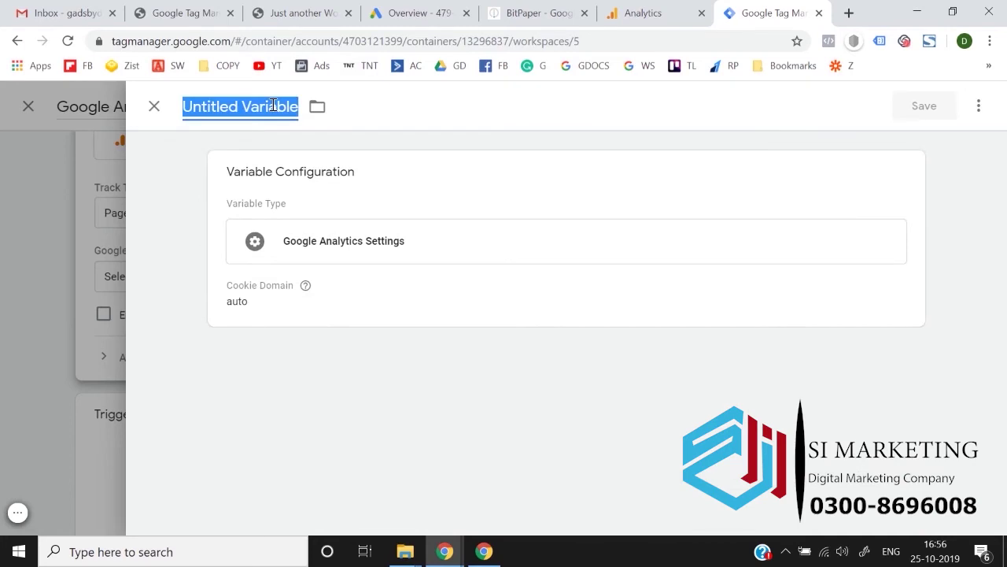
text(Google Analytics)
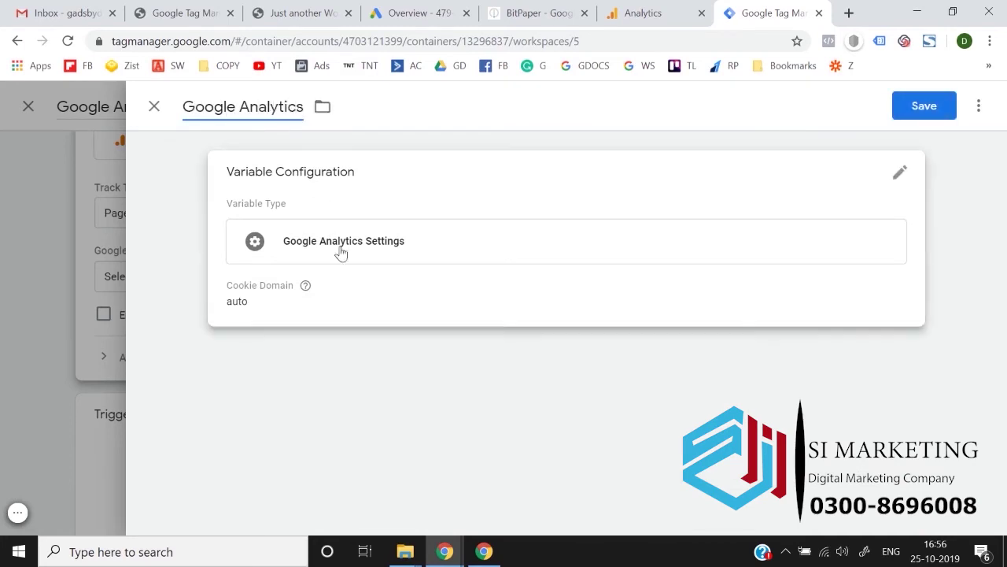
click(378, 264)
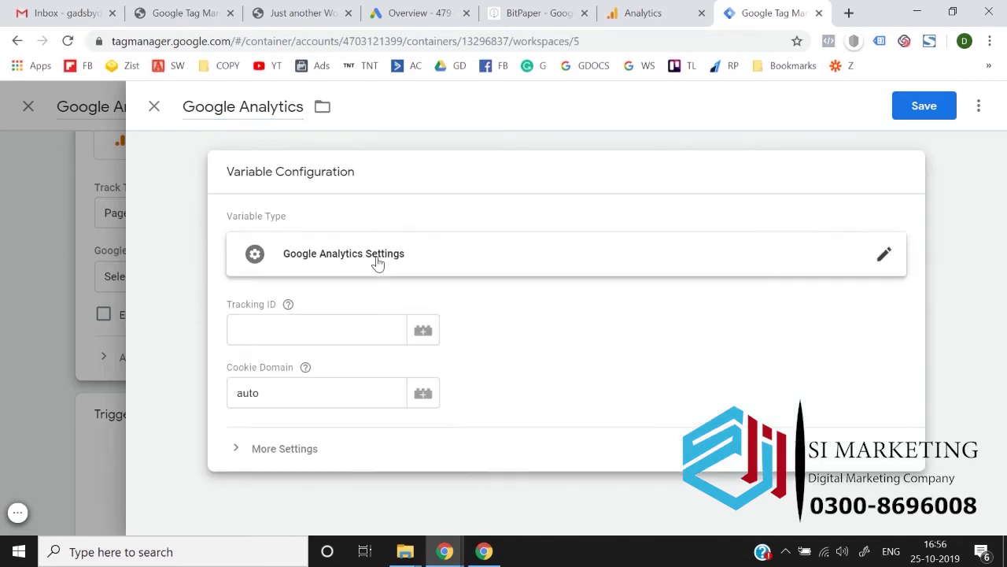
click(295, 329)
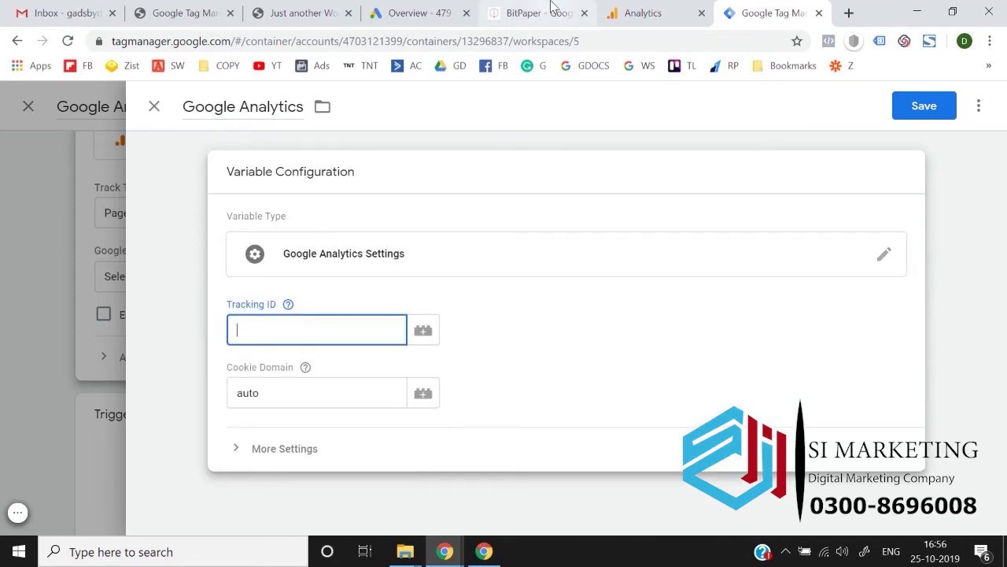
Step: Switch to Google Analytics, look through the softb2.com property's Property Settings, and return to the admin overview
click(650, 10)
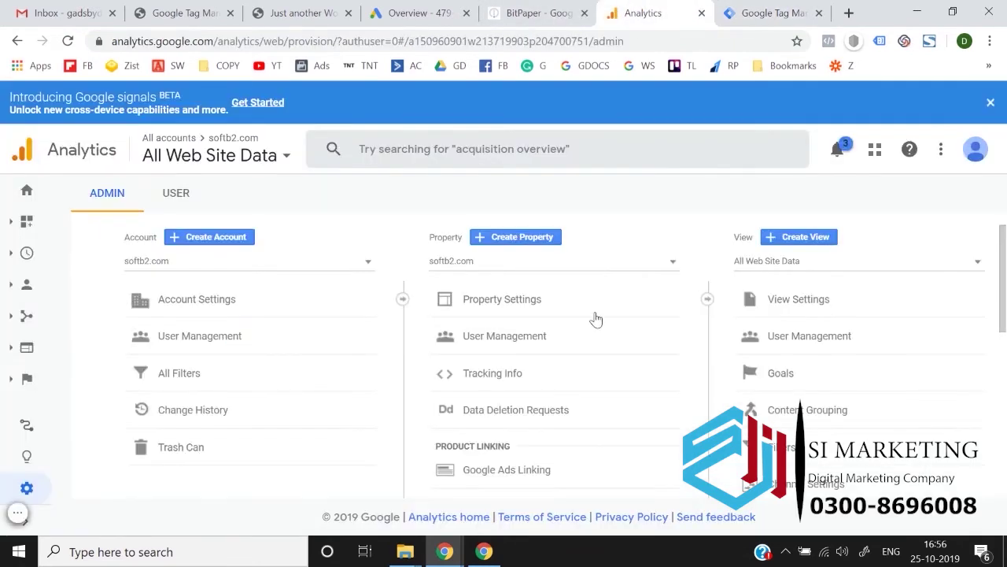
scroll(595, 322, down, 1)
click(555, 296)
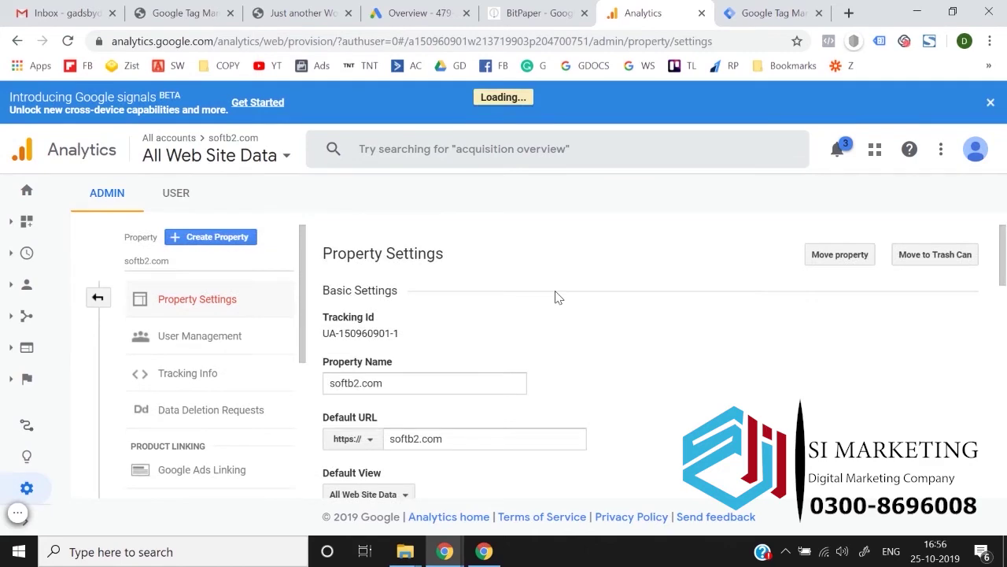
scroll(535, 299, down, 1)
scroll(460, 313, down, 5)
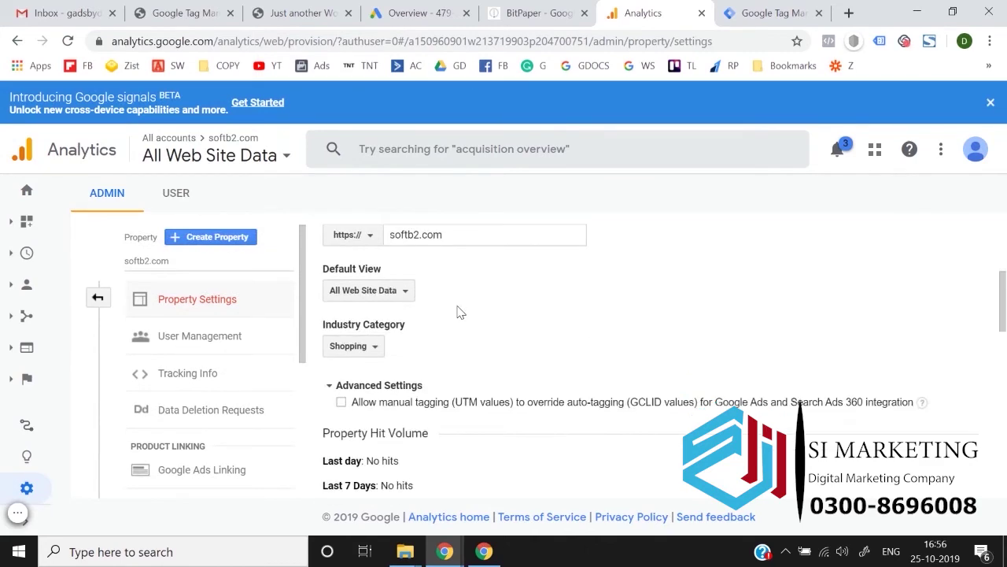
scroll(461, 312, down, 3)
scroll(461, 312, up, 15)
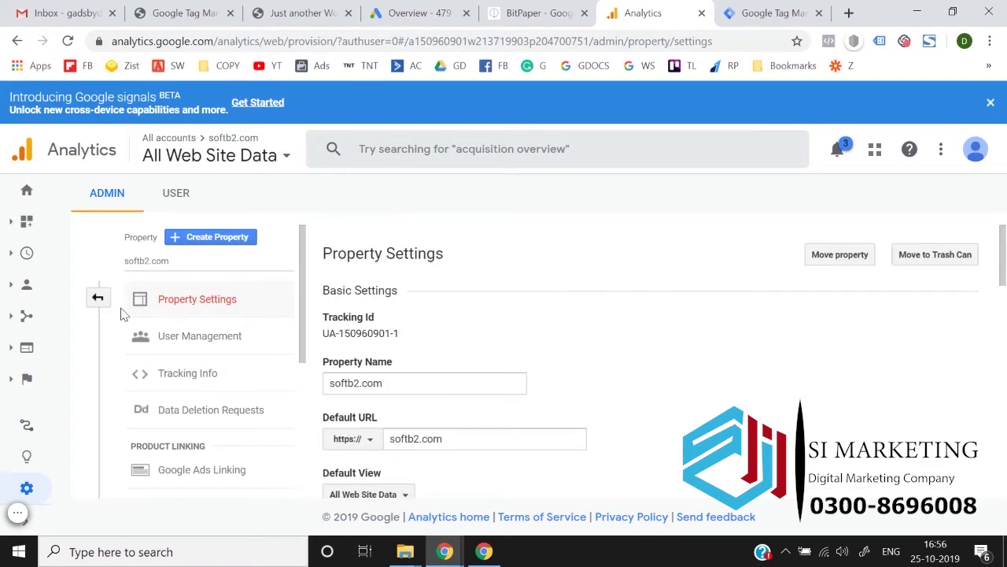
click(100, 306)
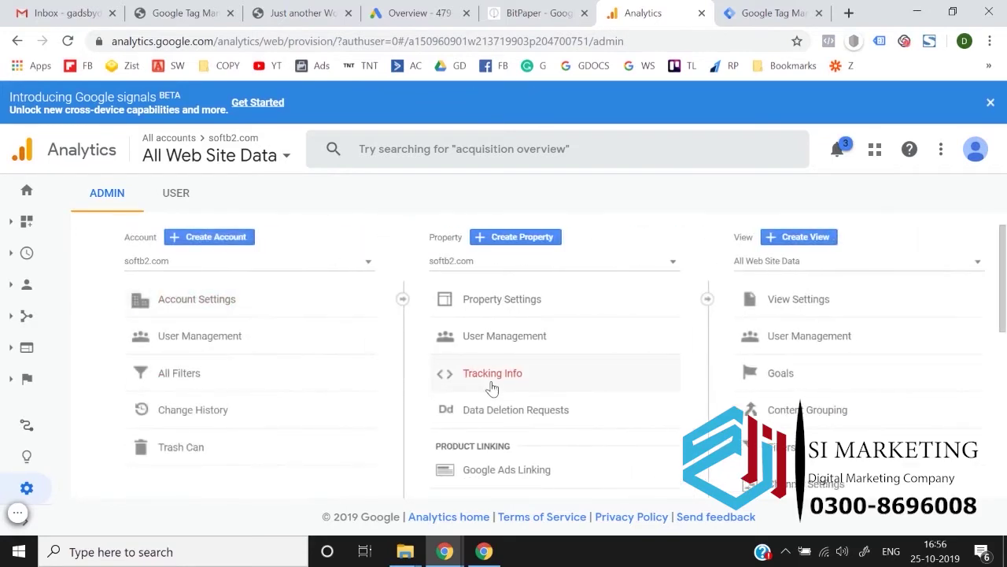
Step: Copy the softb2.com property's tracking ID from its Tracking Code page
click(492, 385)
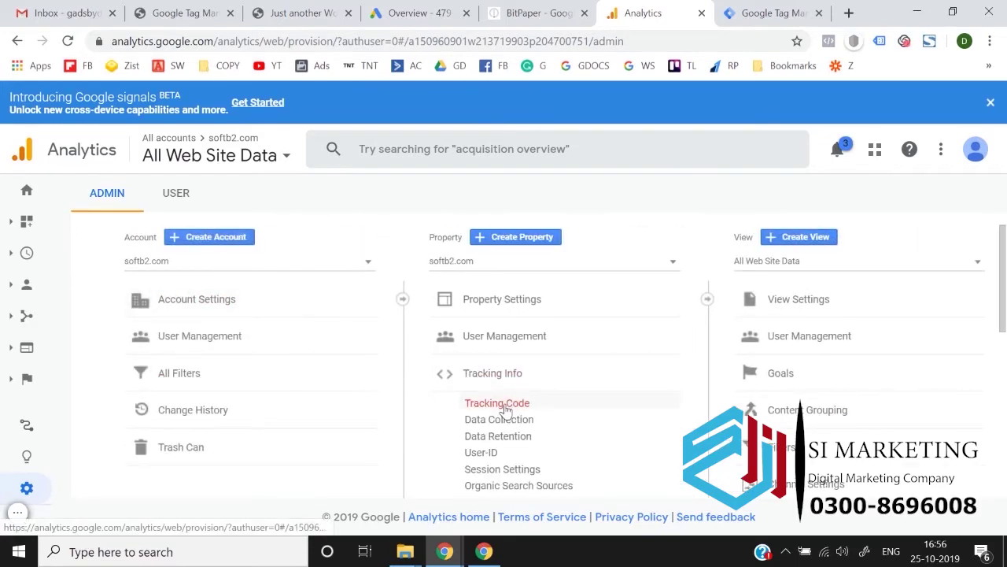
click(499, 402)
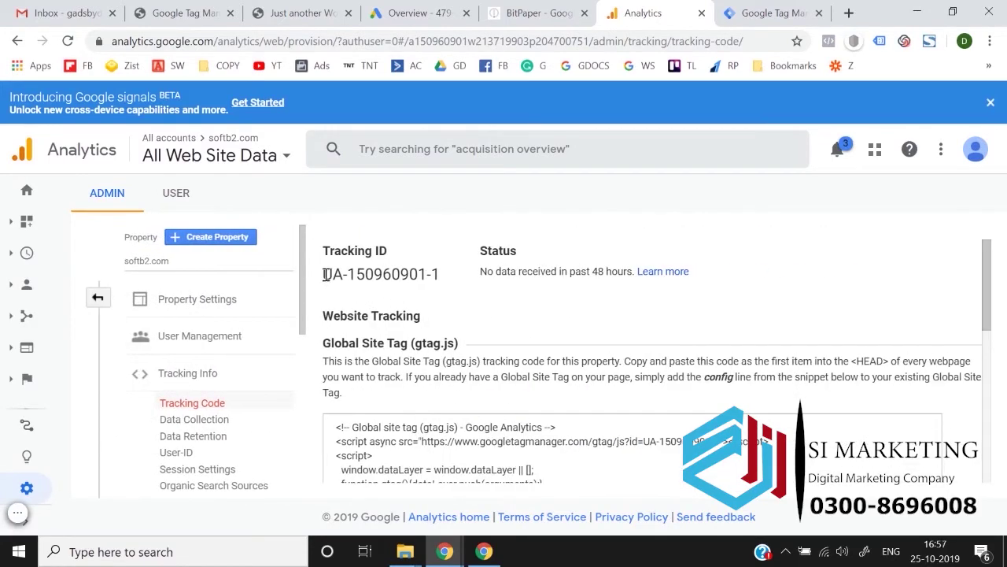
drag(324, 274, 443, 275)
key(ctrl+c)
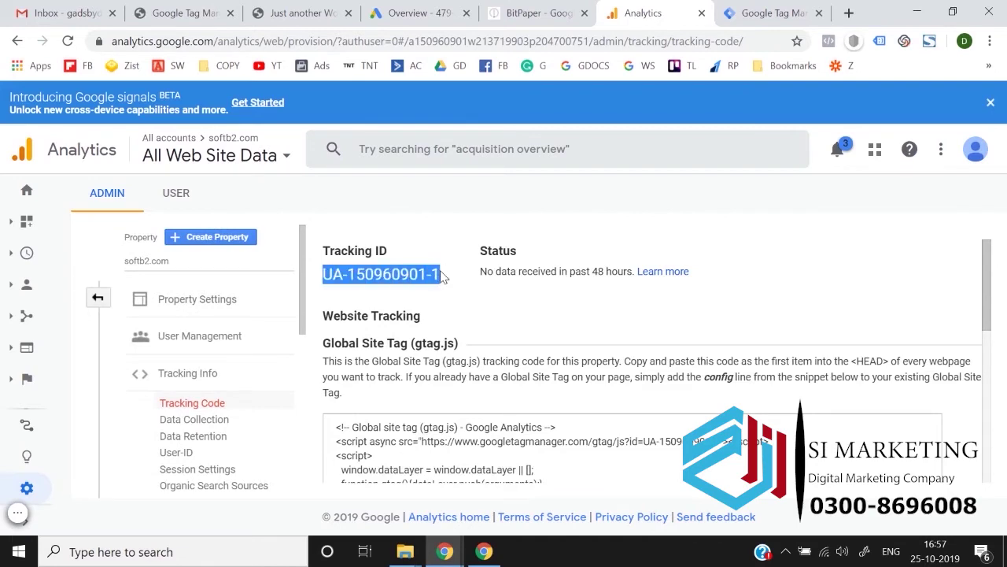
Step: Paste the copied ID as the Tracking ID of the Google Analytics variable in Google Tag Manager and save the variable
click(757, 8)
key(ctrl+v)
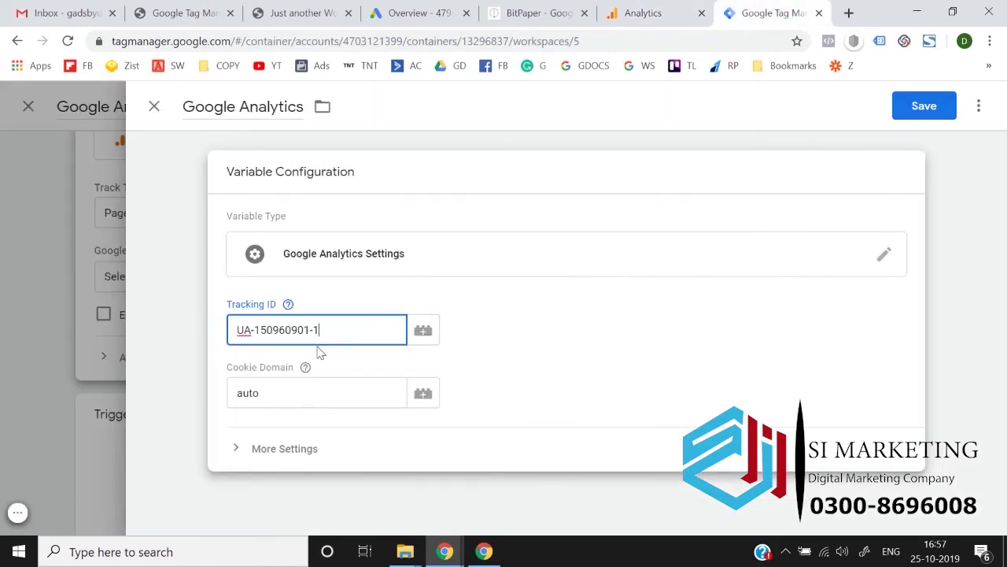
click(902, 107)
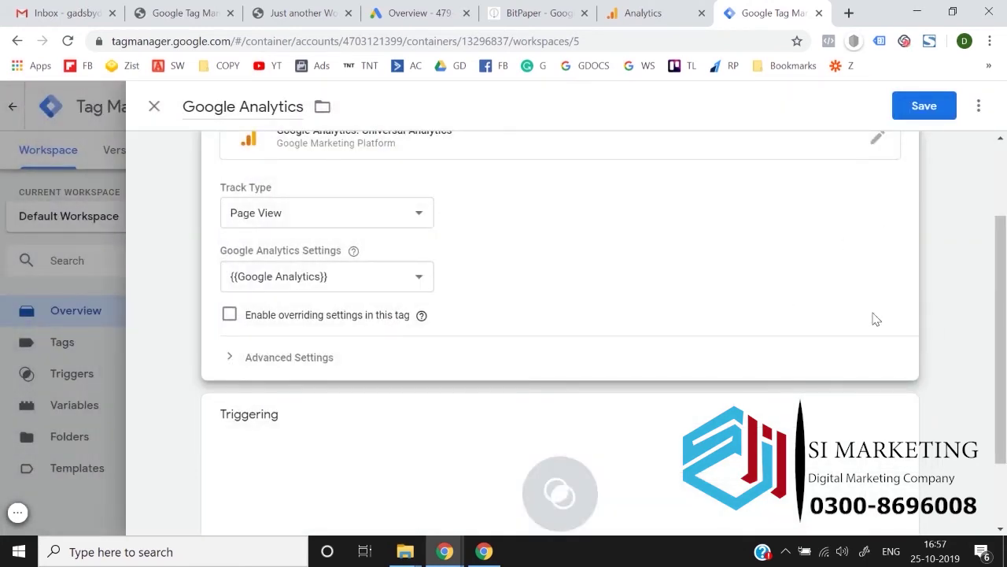
Step: Set the Google Analytics tag to fire on the All Pages trigger and save the tag
scroll(875, 317, down, 1)
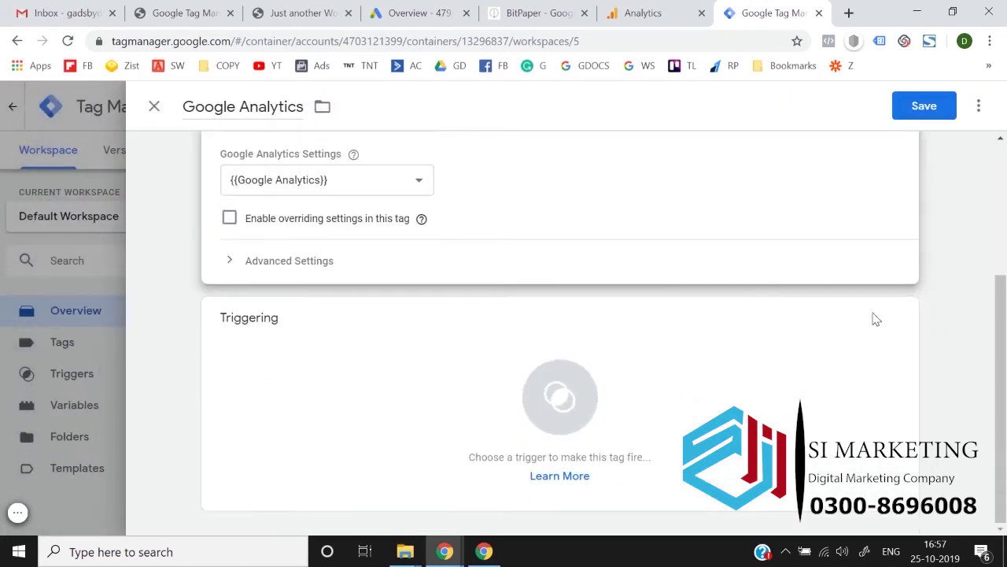
click(561, 400)
click(304, 177)
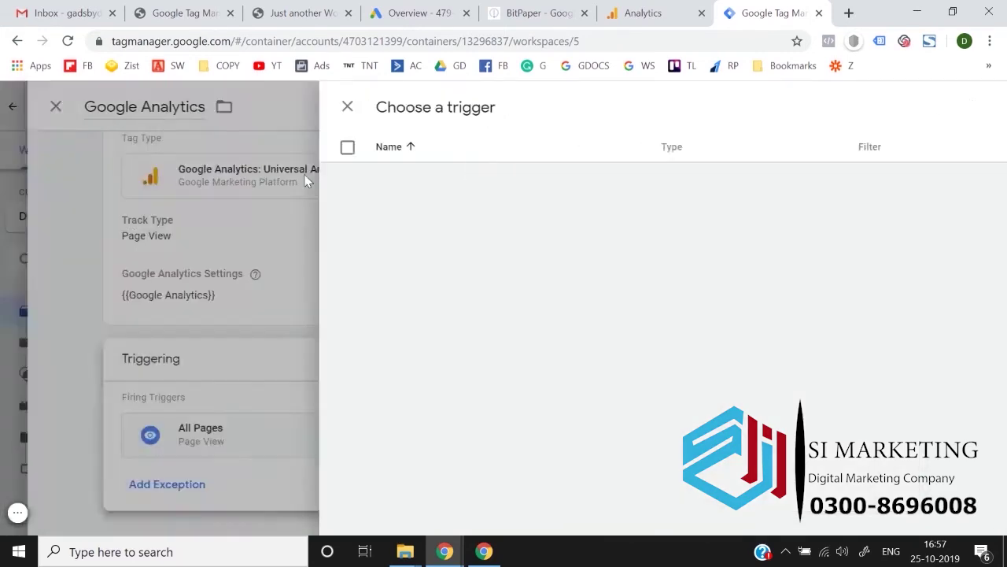
click(914, 109)
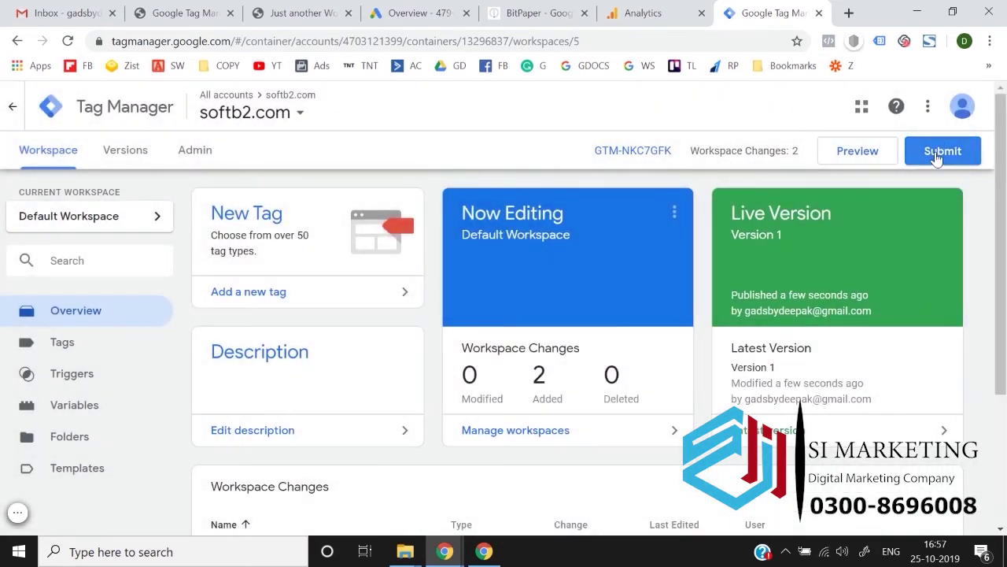
Step: Publish the workspace changes containing the new Google Analytics tag and variable without a version name or description
click(938, 153)
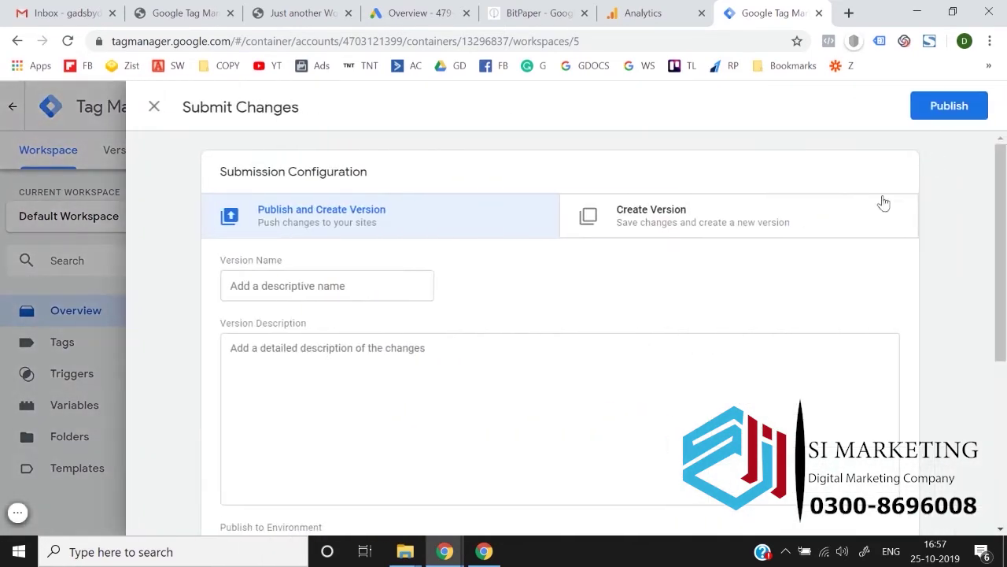
click(947, 106)
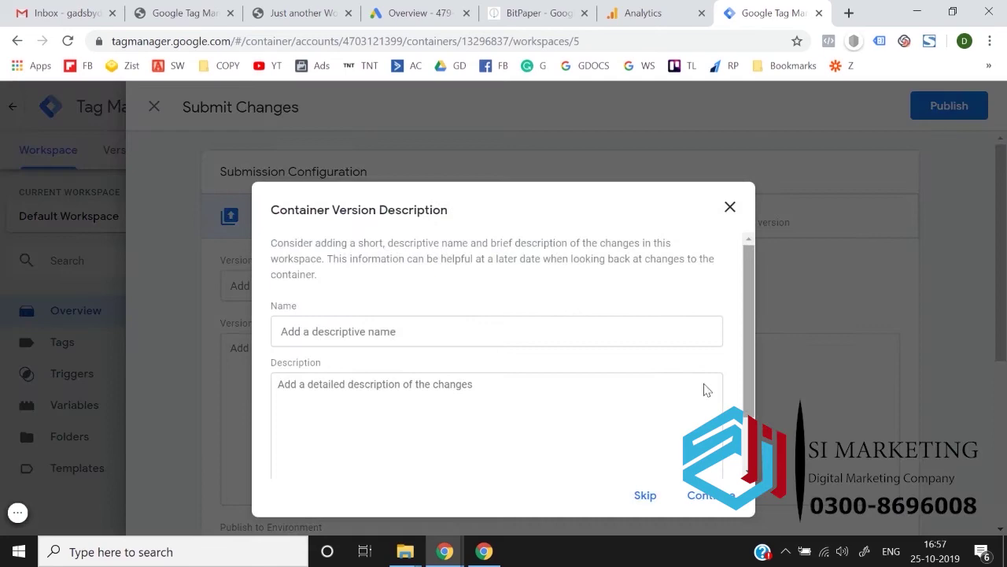
click(707, 497)
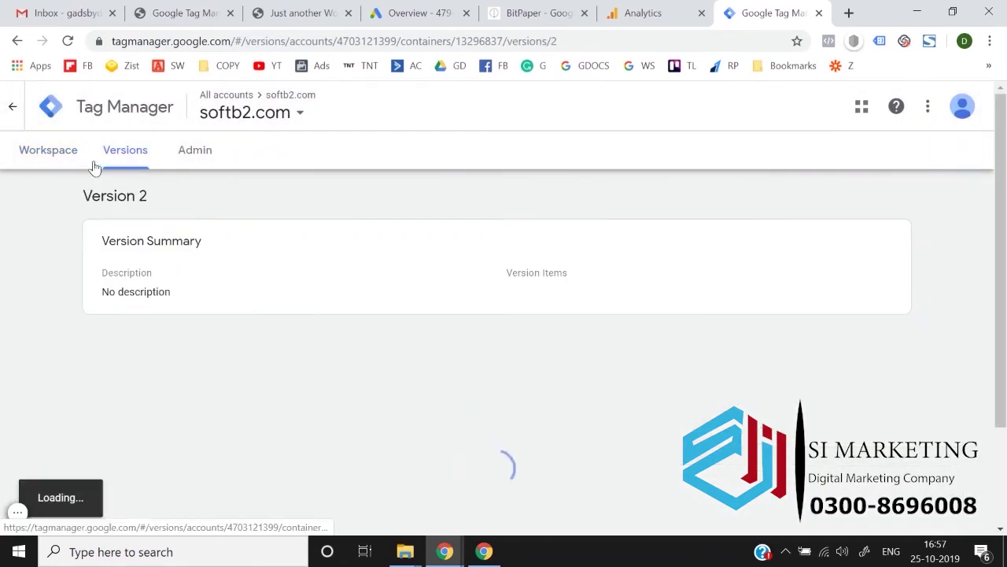
Step: Return to the container's Default Workspace in Tag Manager and start preview mode
click(37, 142)
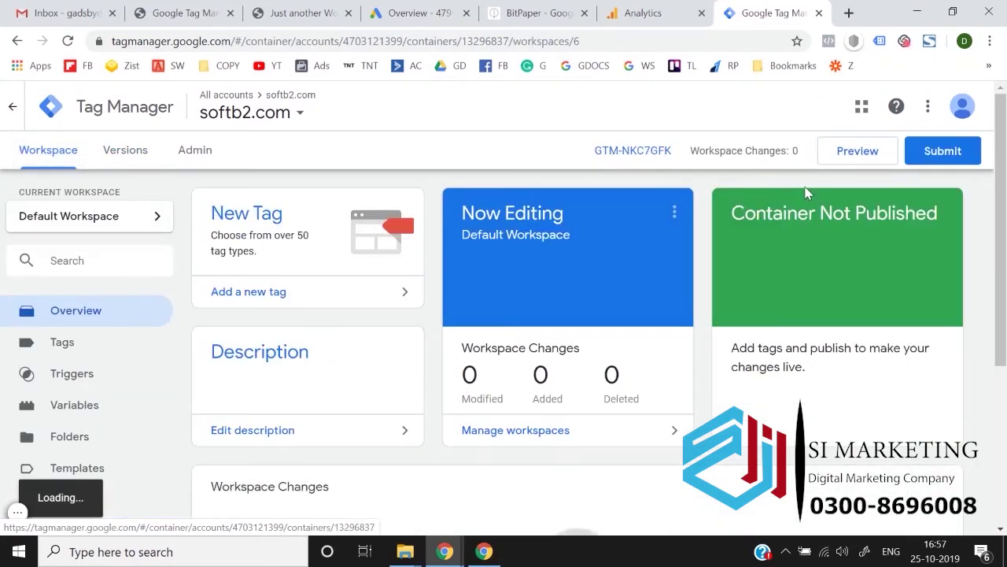
click(857, 151)
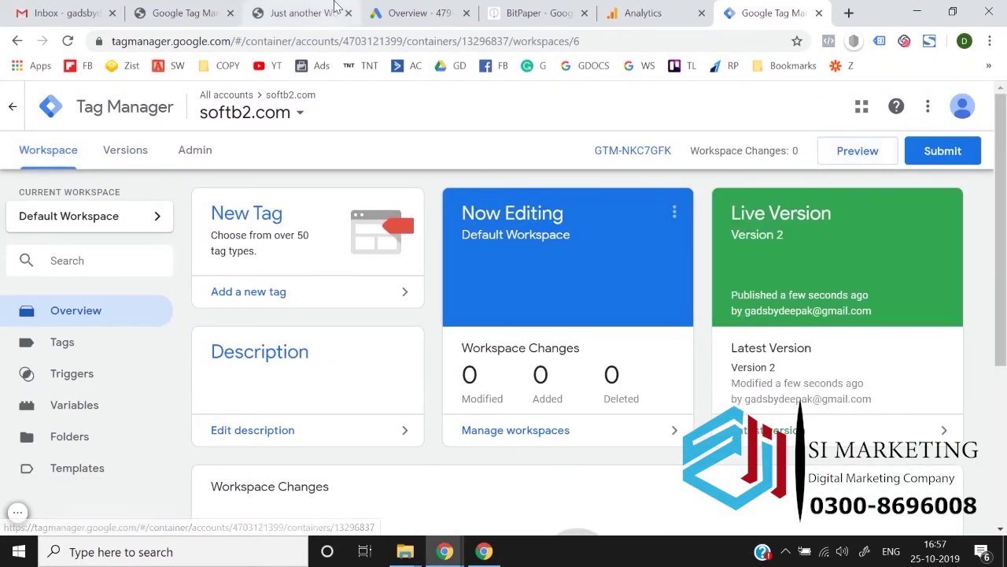
click(303, 12)
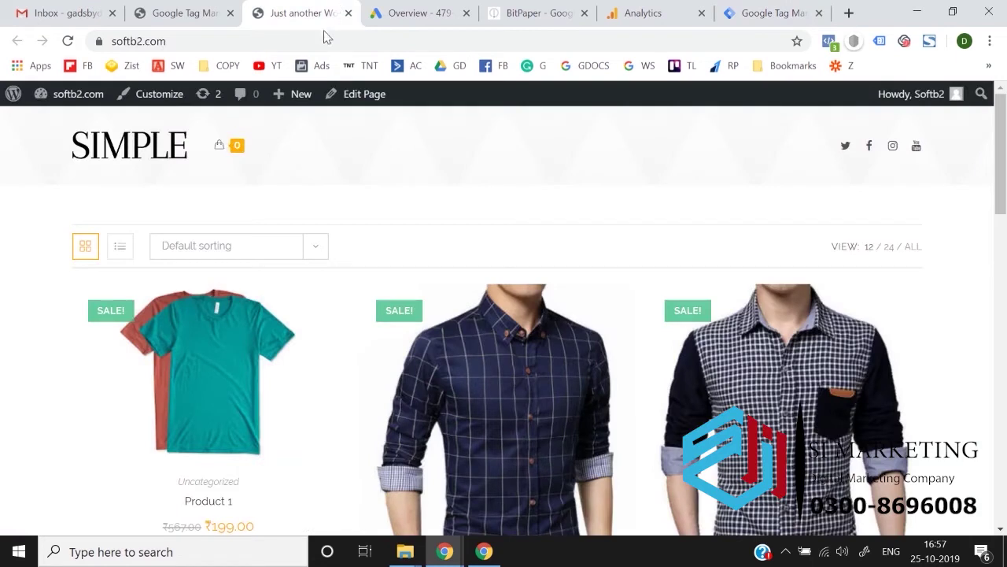
click(69, 41)
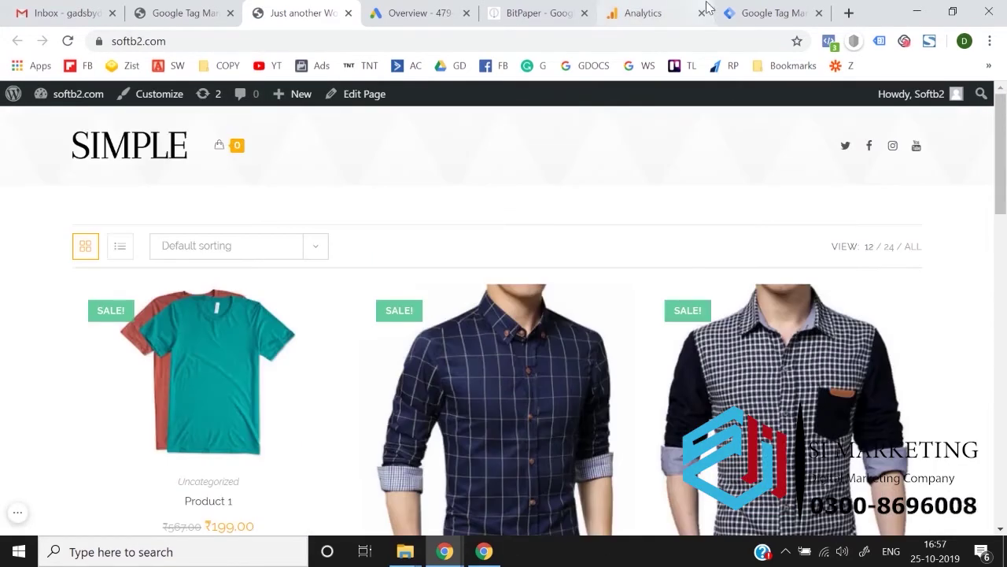
click(732, 12)
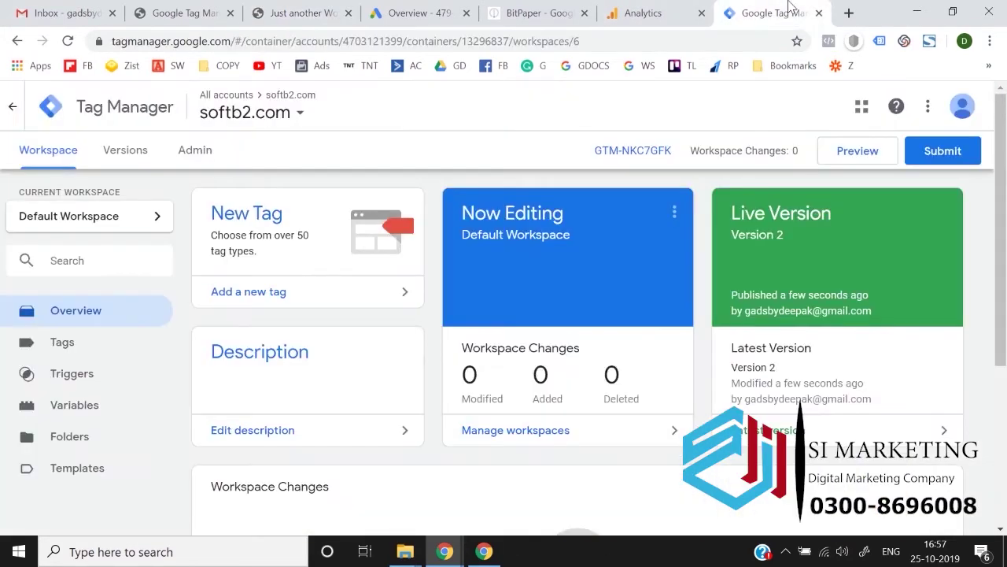
click(877, 161)
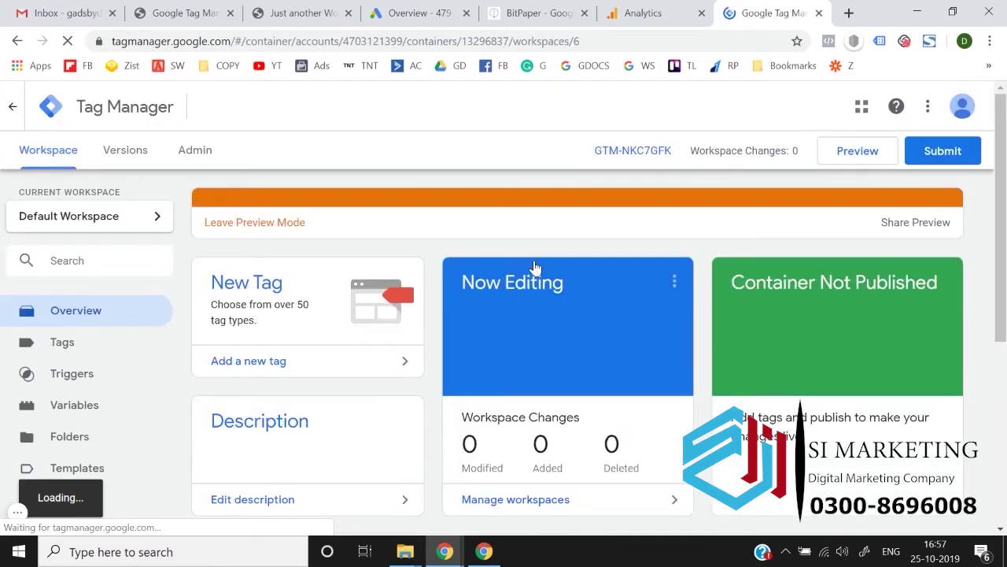
Step: Switch to the softb2.com storefront and reload it with preview mode active to bring up the debug pane
click(301, 13)
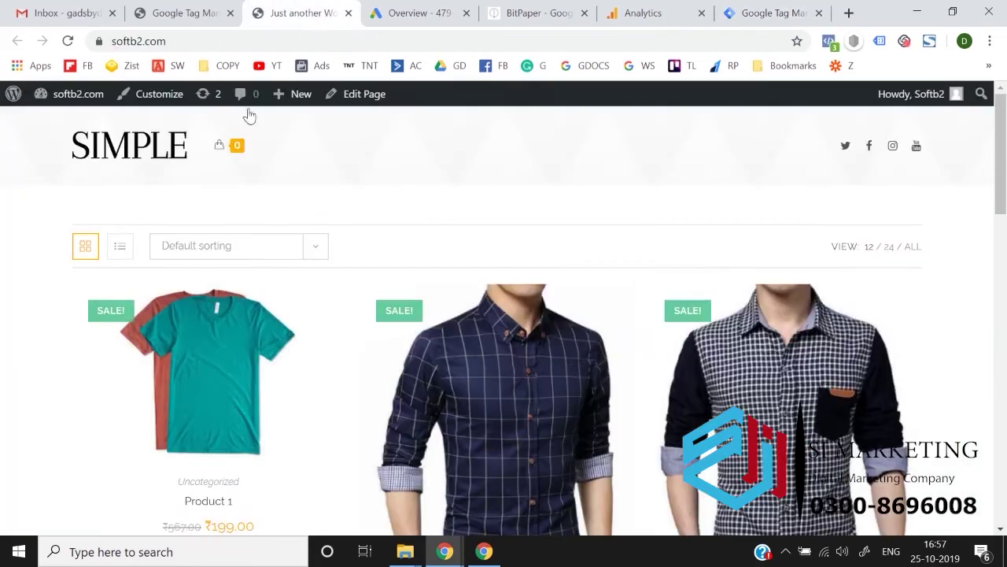
click(68, 43)
scroll(4, 230, down, 3)
scroll(348, 303, down, 10)
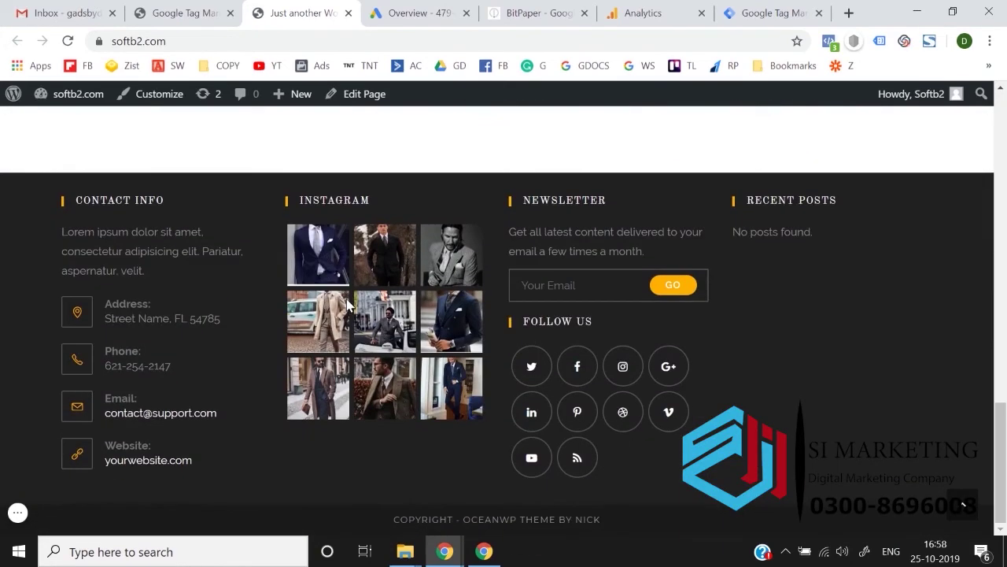
click(761, 11)
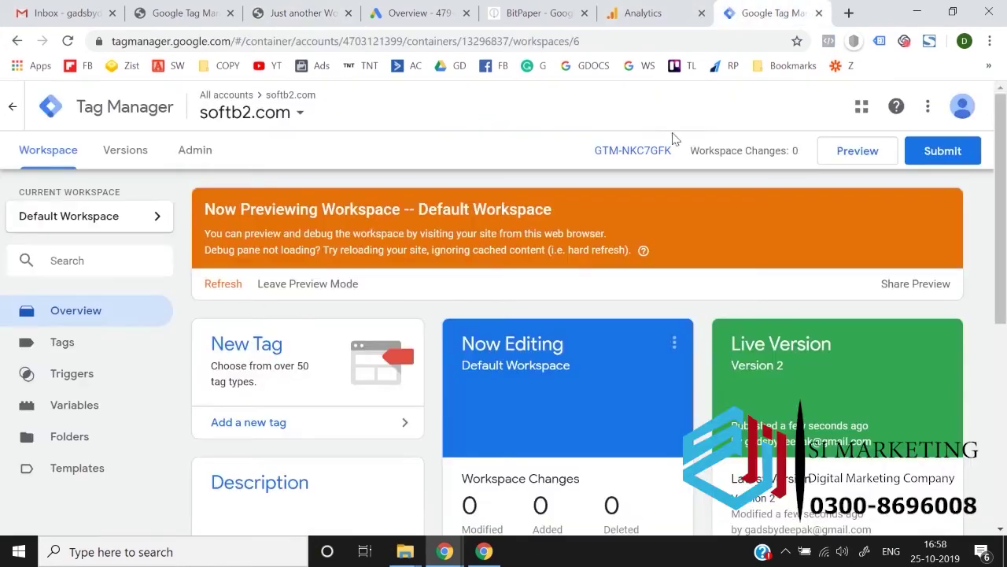
click(251, 8)
scroll(450, 250, up, 15)
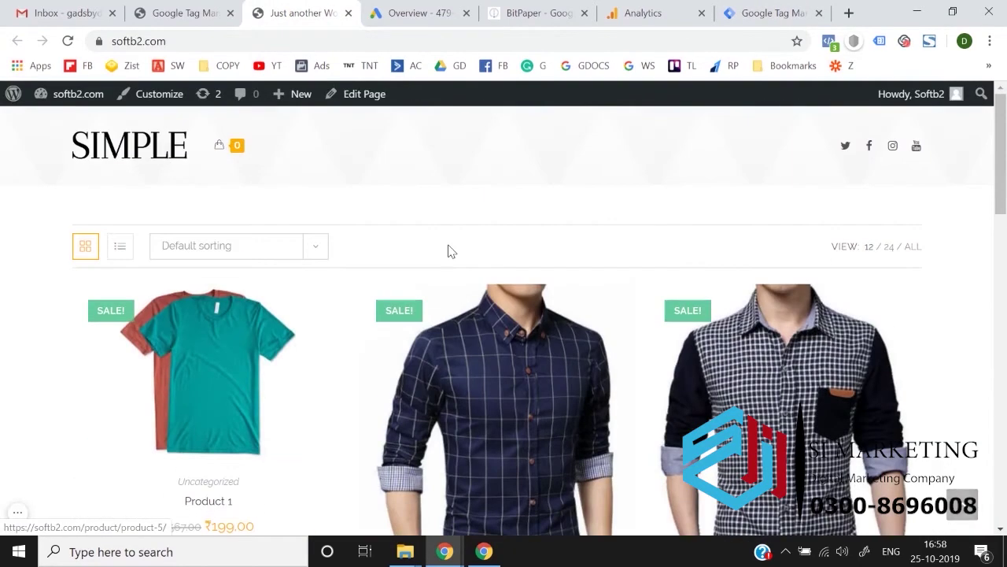
key(F5)
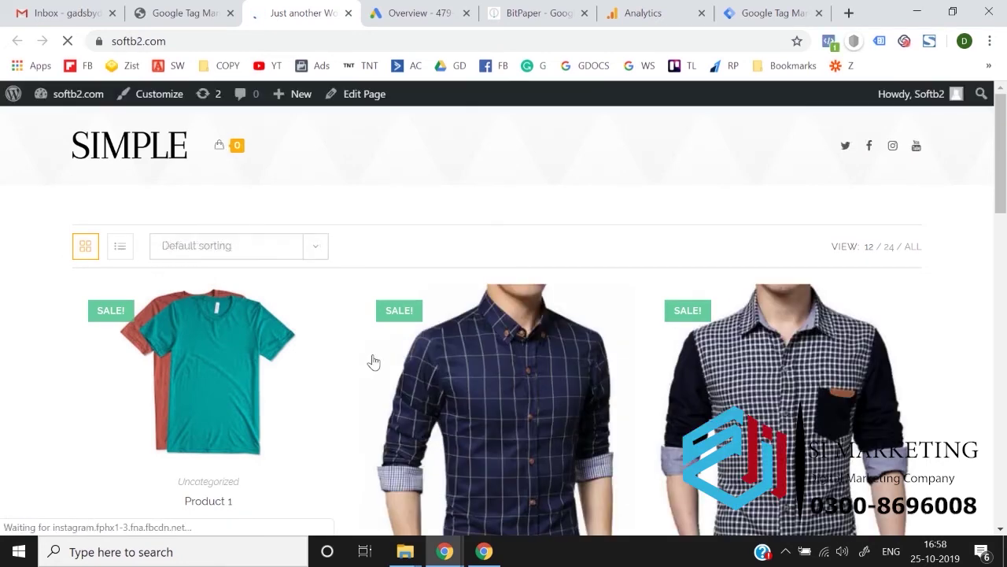
Step: Resize the Tag Manager debug pane on softb2.com and examine its summary of fired and not fired tags
scroll(374, 361, down, 12)
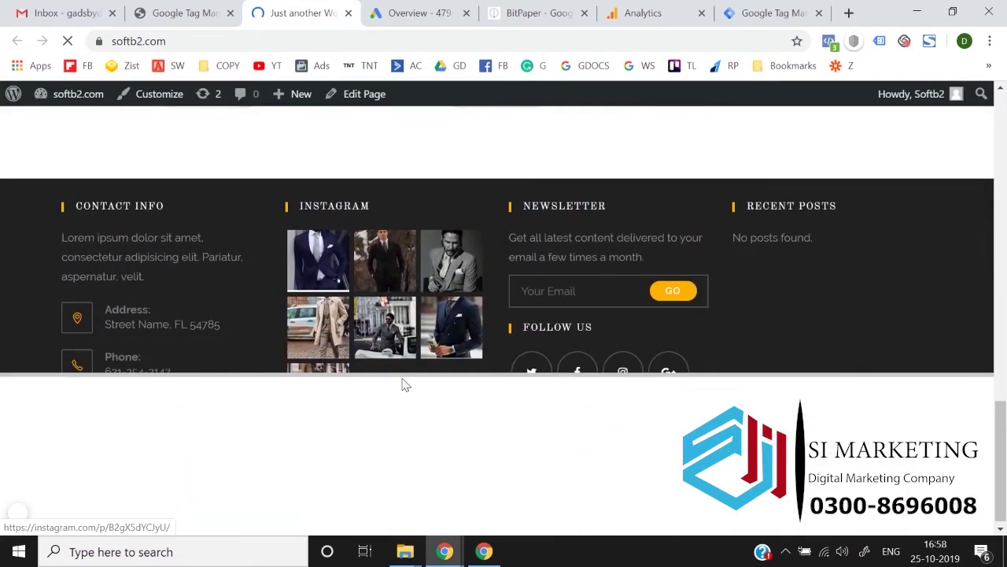
drag(403, 374, 431, 312)
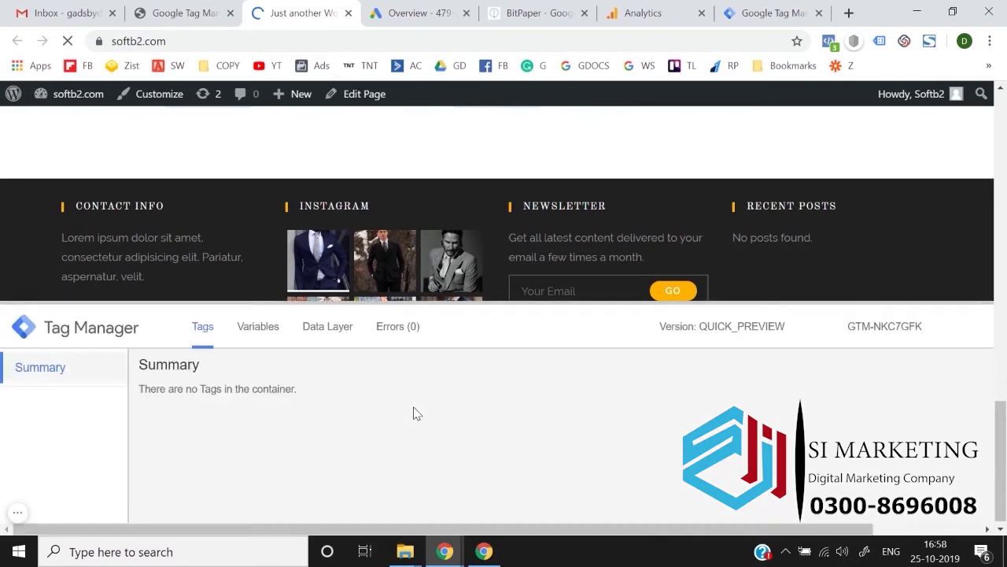
scroll(308, 428, down, 1)
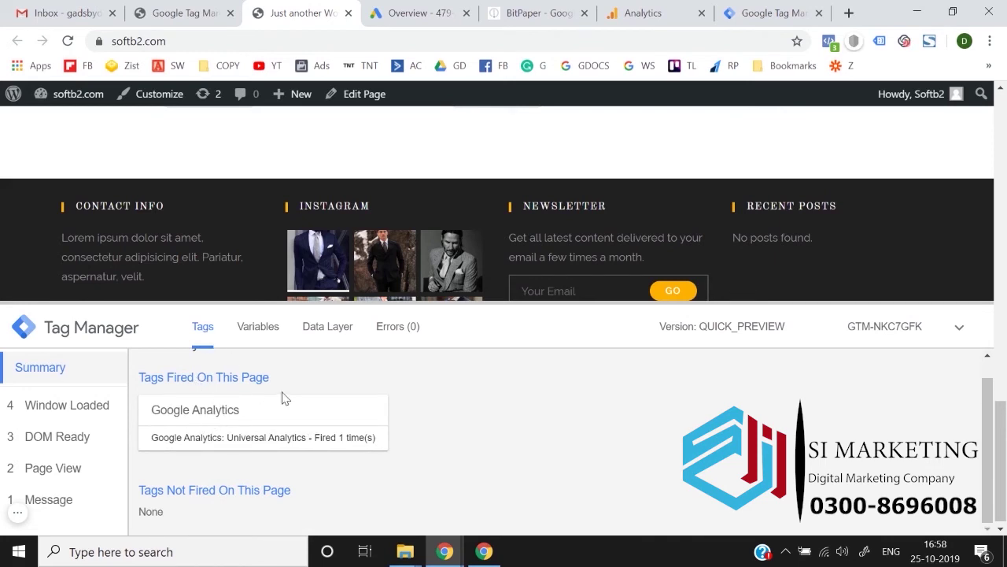
scroll(260, 425, up, 1)
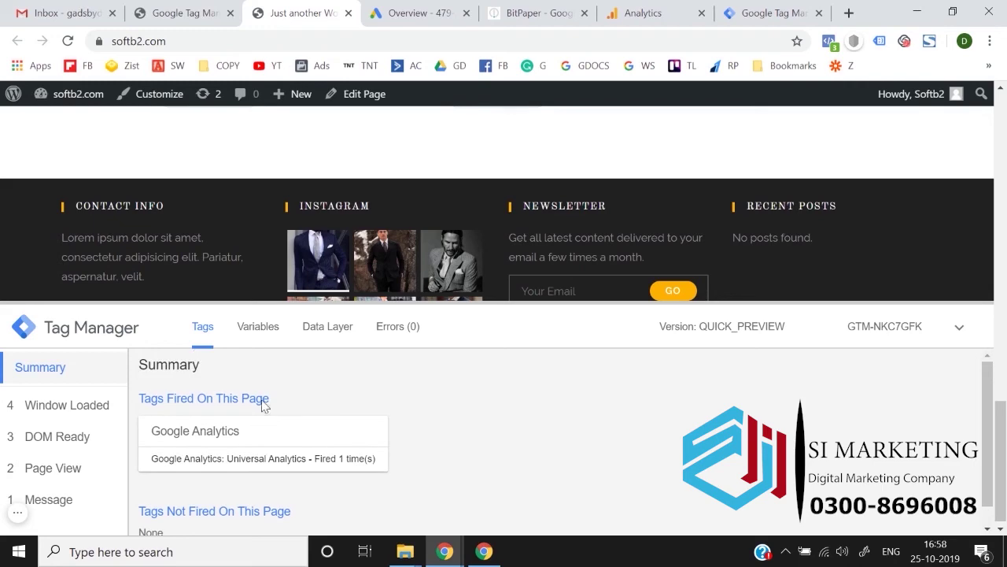
scroll(331, 154, up, 15)
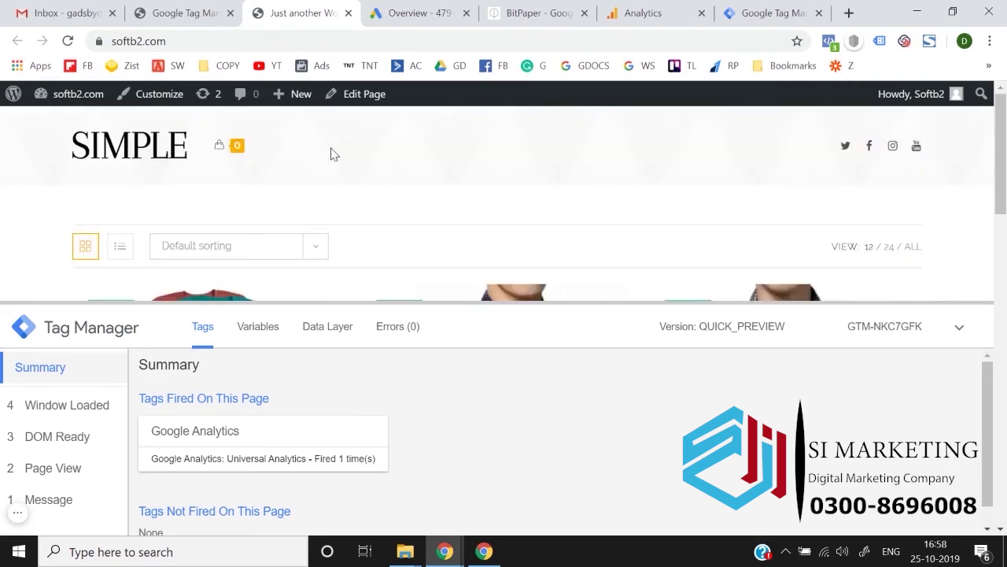
Step: Leave preview mode for the Default Workspace in Google Tag Manager
click(779, 13)
click(299, 287)
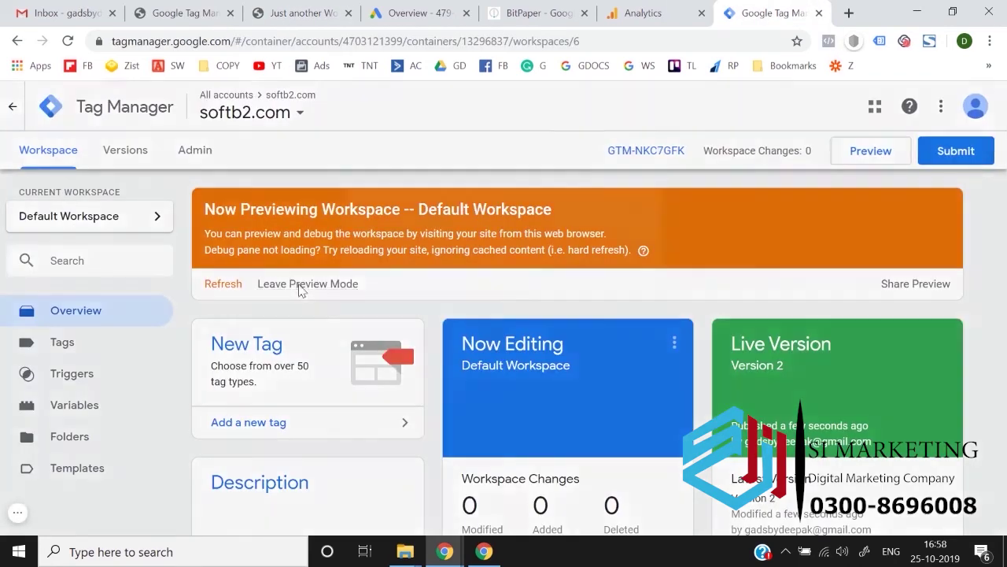
click(620, 267)
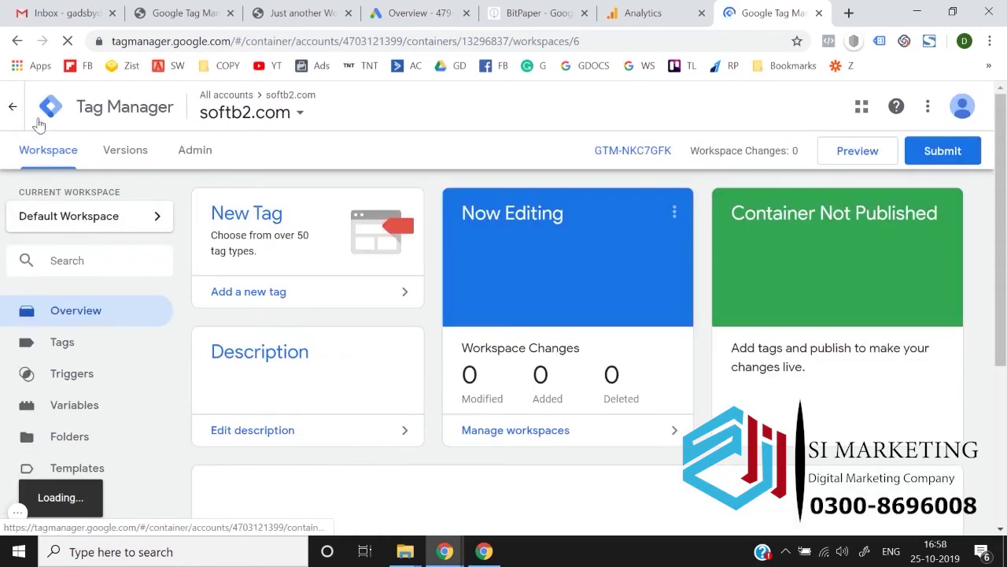
Step: Switch to Google Analytics, return from the Tracking Code page to the Admin overview and examine the account, property and view settings
click(626, 11)
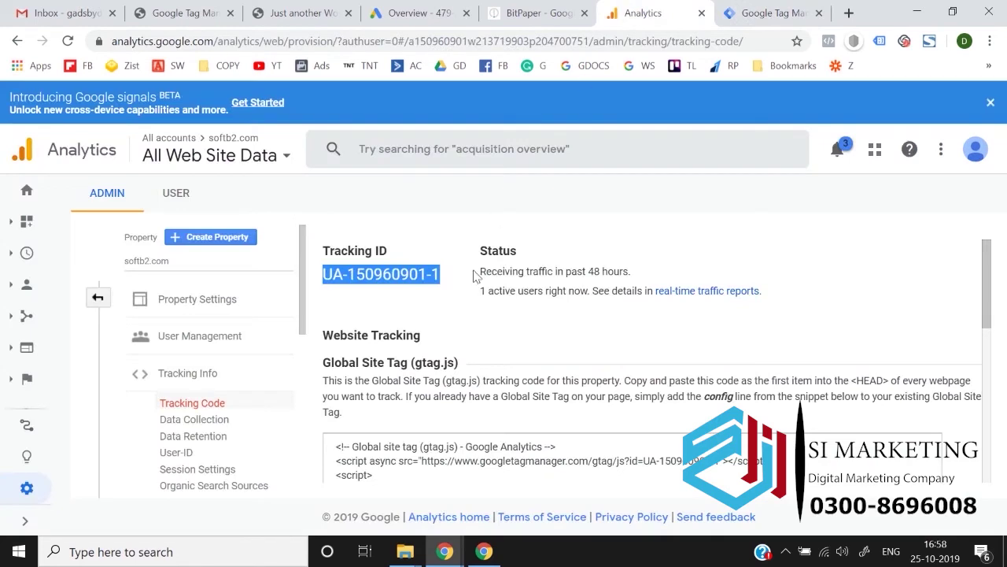
click(108, 296)
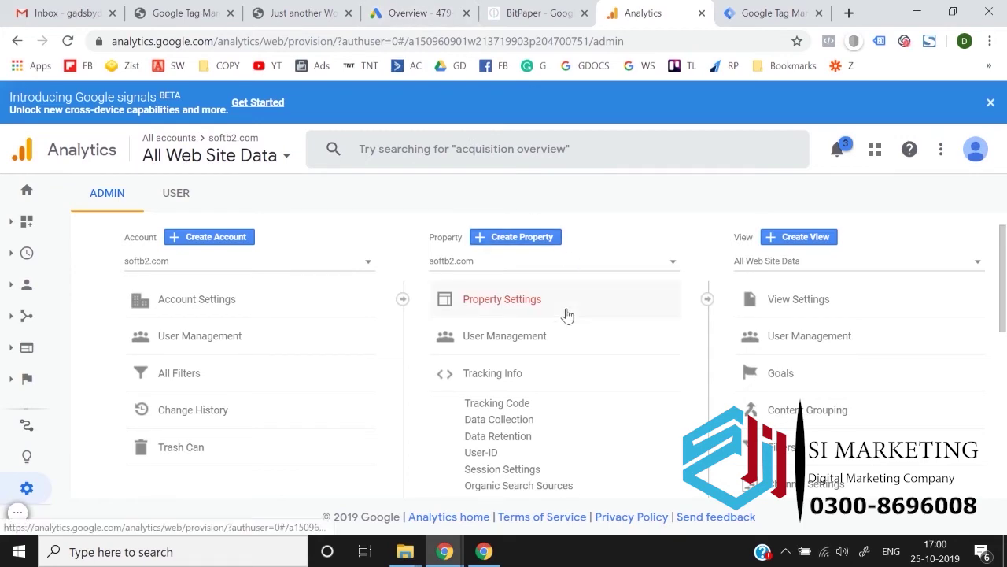
scroll(568, 314, down, 3)
scroll(299, 417, down, 2)
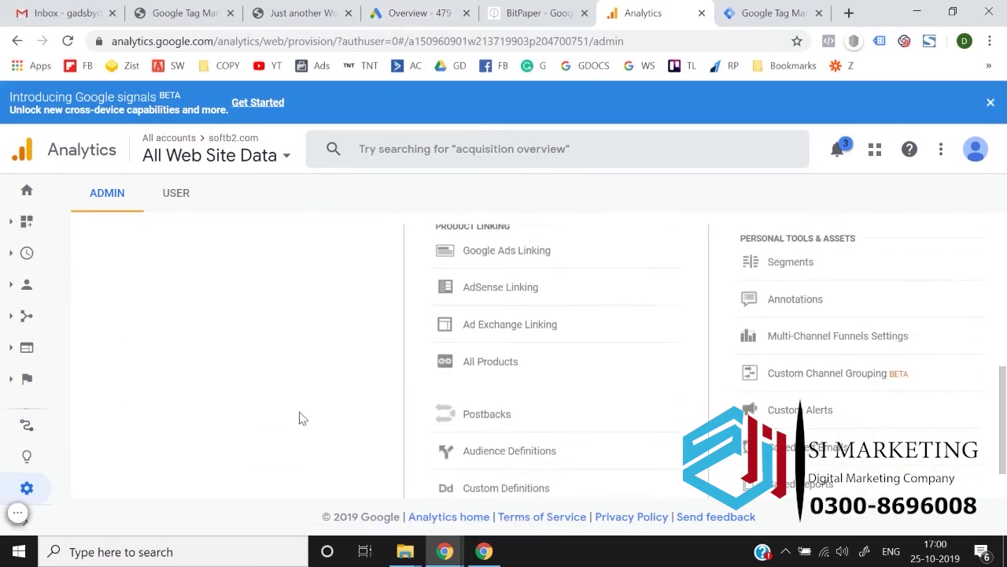
scroll(565, 347, down, 1)
scroll(565, 347, up, 5)
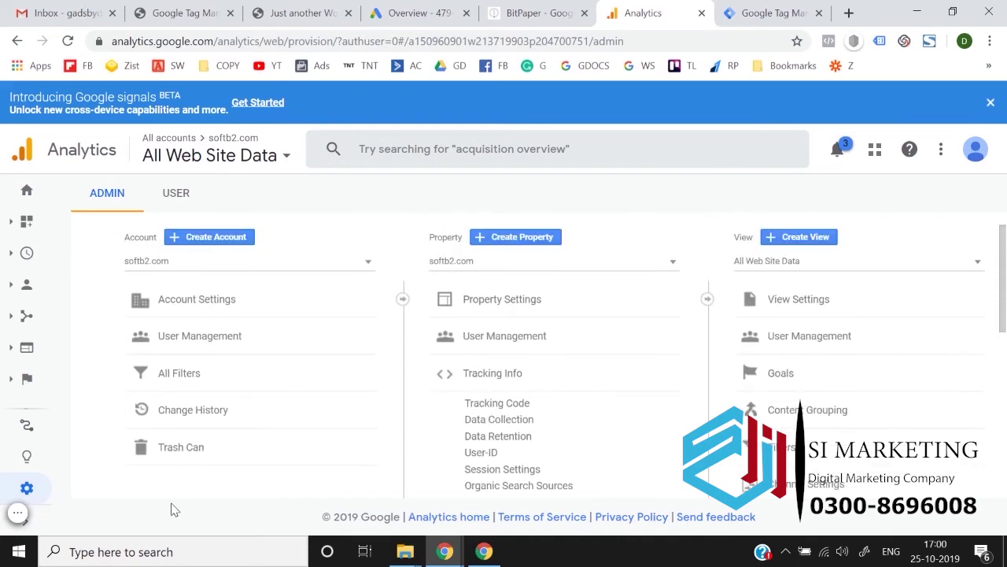
scroll(278, 438, down, 2)
scroll(349, 393, up, 2)
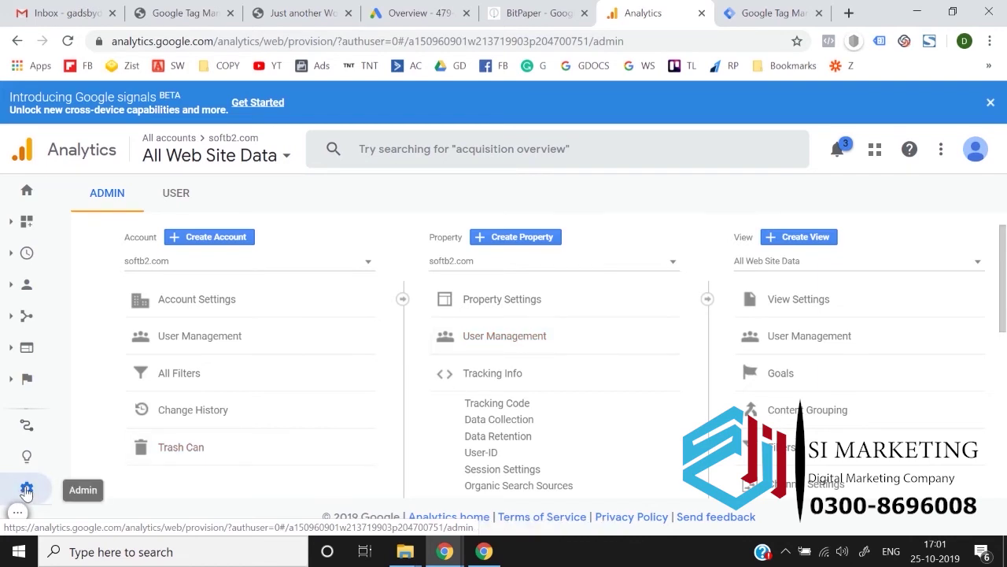
Step: Open the goals of the All Web Site Data view and start a new goal
scroll(533, 376, down, 1)
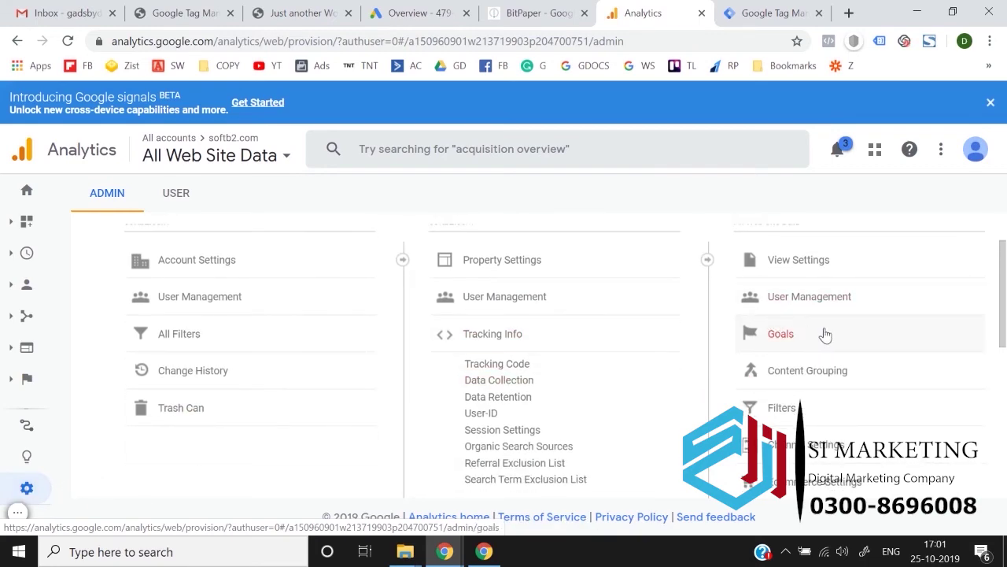
scroll(816, 317, up, 1)
scroll(837, 279, down, 2)
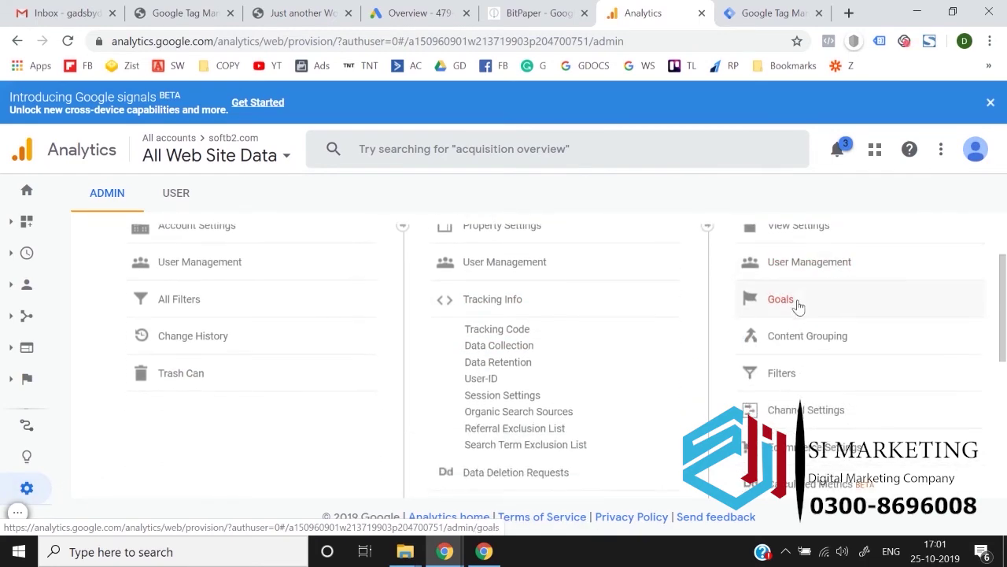
click(800, 304)
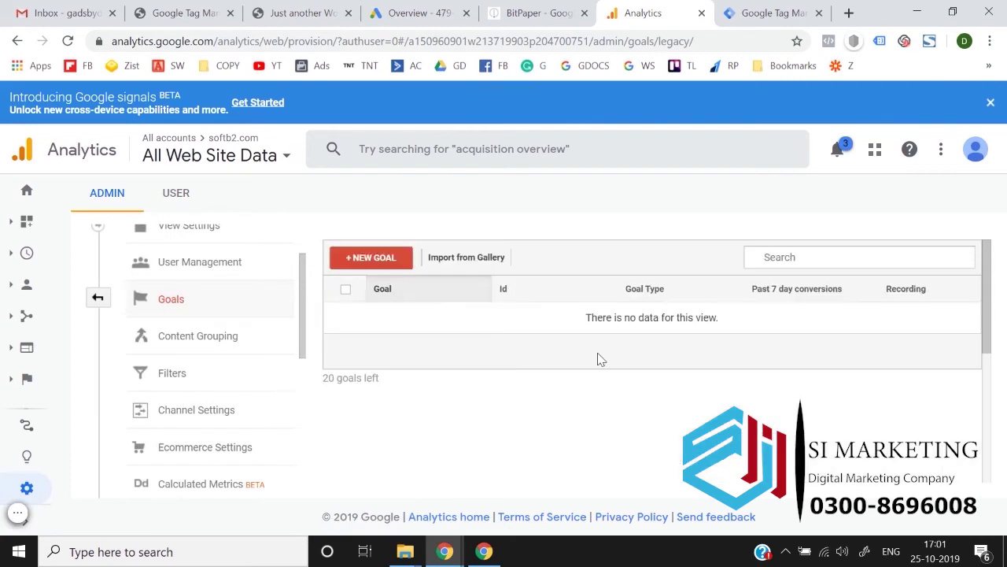
click(371, 260)
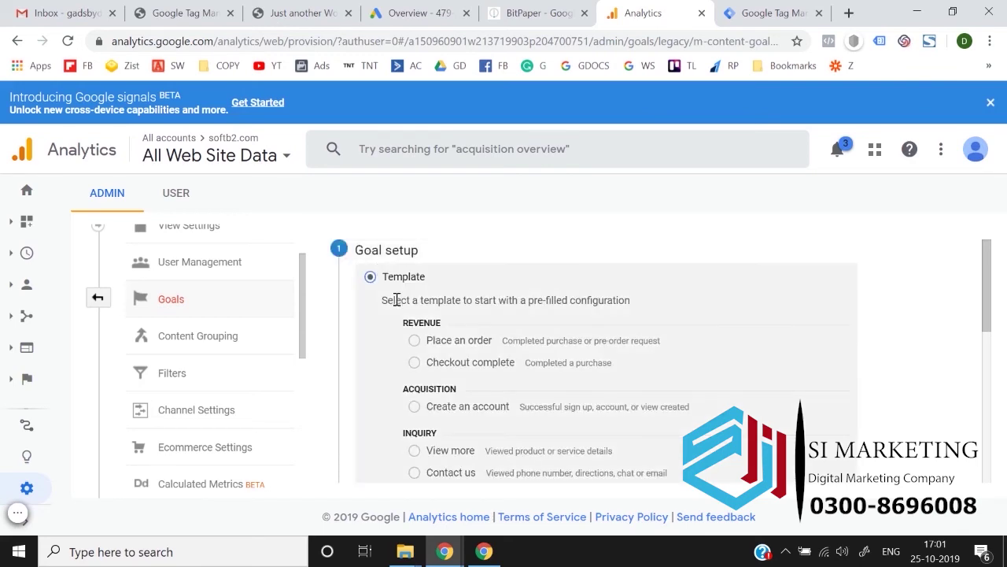
Step: Review the goal templates, choose the Custom goal setup and continue to the goal description
scroll(398, 283, down, 5)
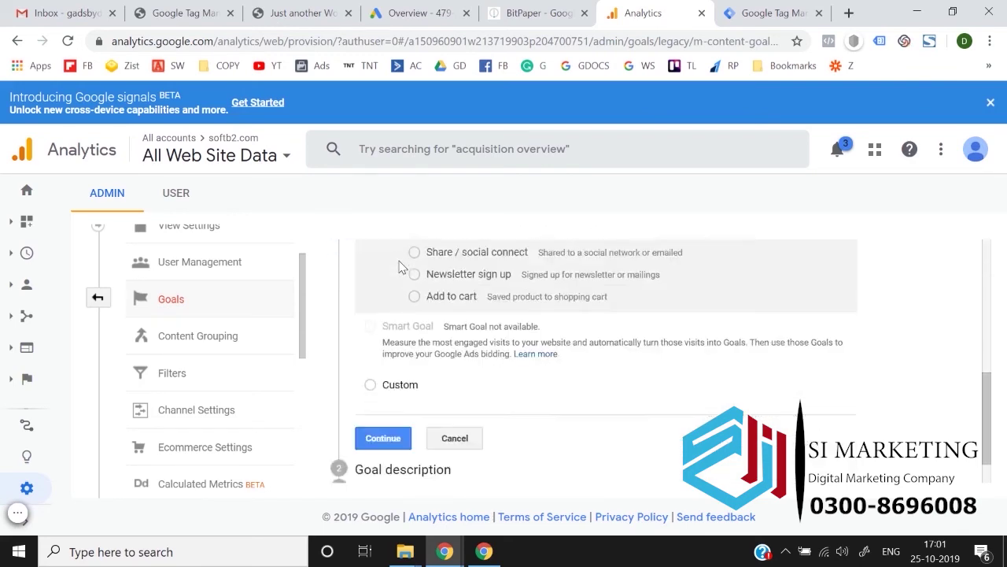
scroll(399, 267, down, 1)
scroll(399, 268, up, 4)
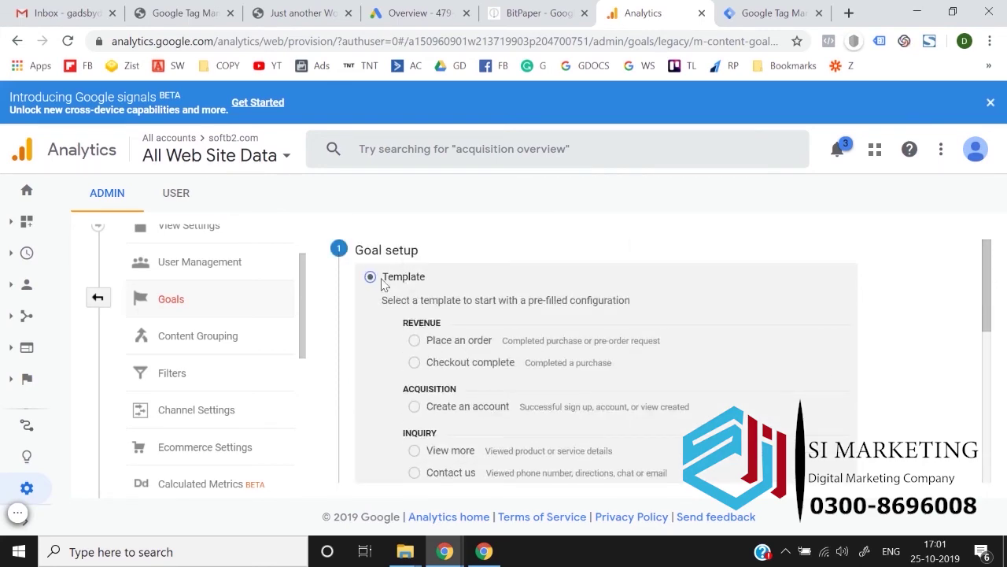
scroll(383, 284, down, 5)
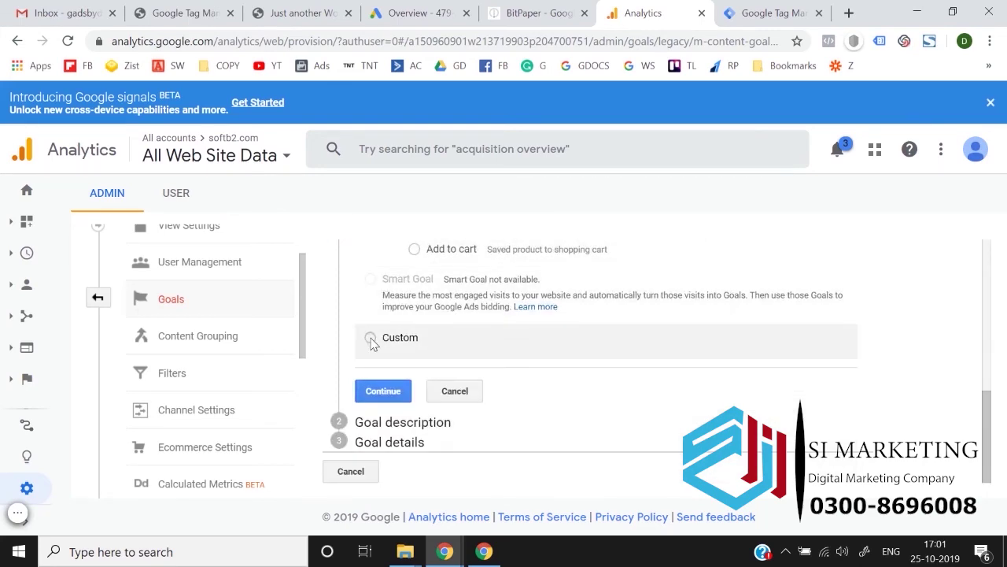
click(371, 339)
click(383, 390)
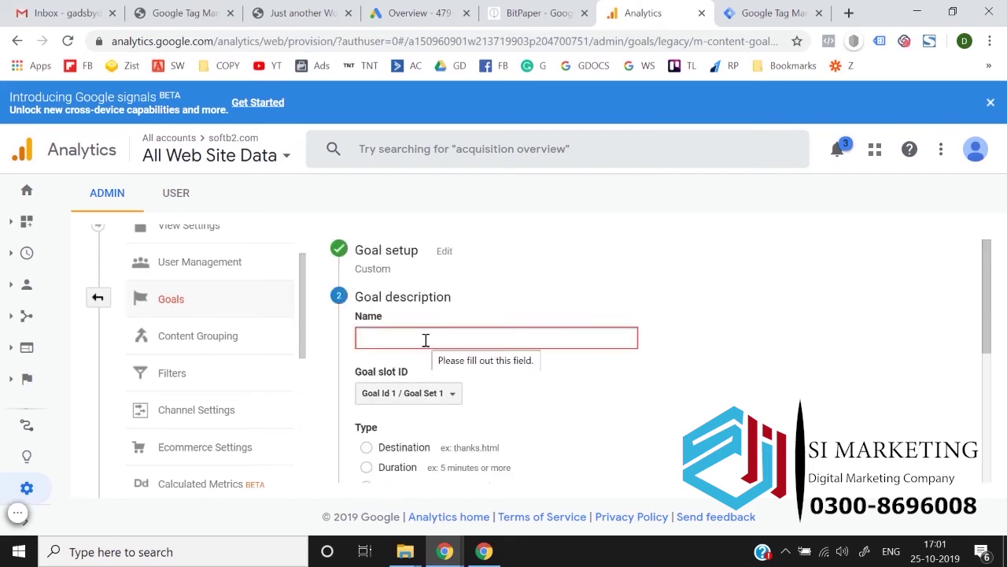
Step: Name the new goal "Softb2 Lead Gen" and look over the available goal types
click(425, 340)
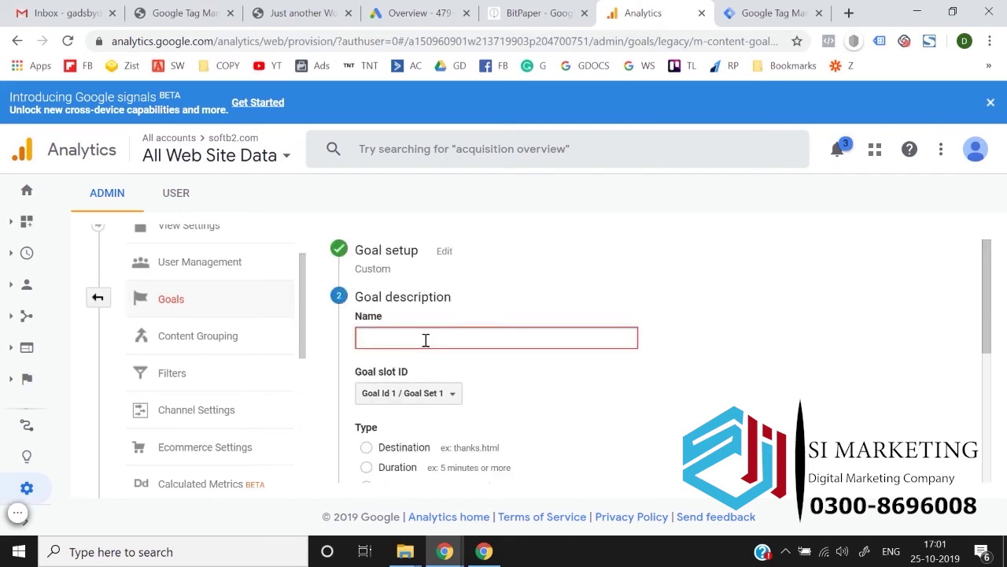
text(And)
key(BackSpace)
key(BackSpace)
key(BackSpace)
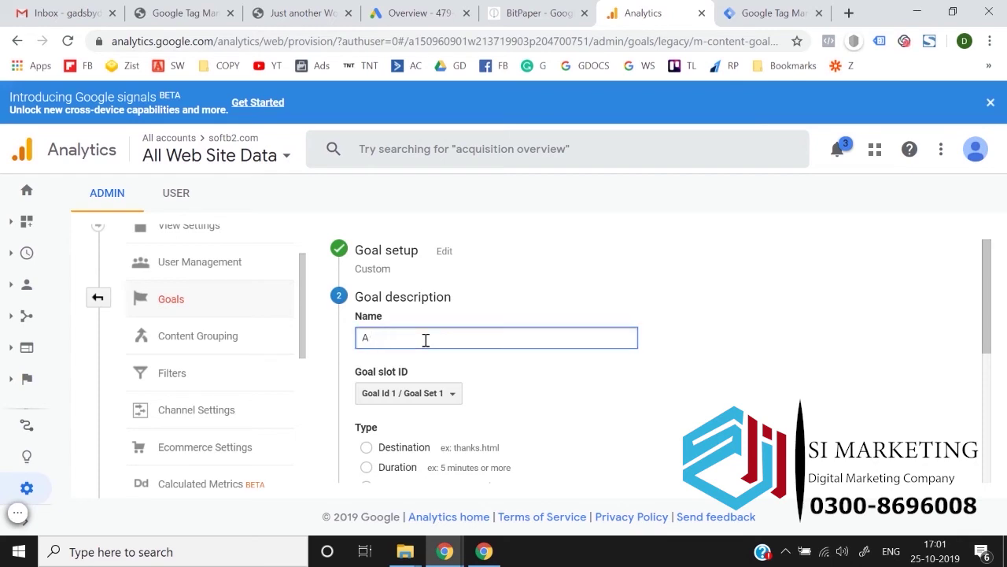
text(Soft)
text(b2 Lead Gen)
scroll(503, 382, down, 2)
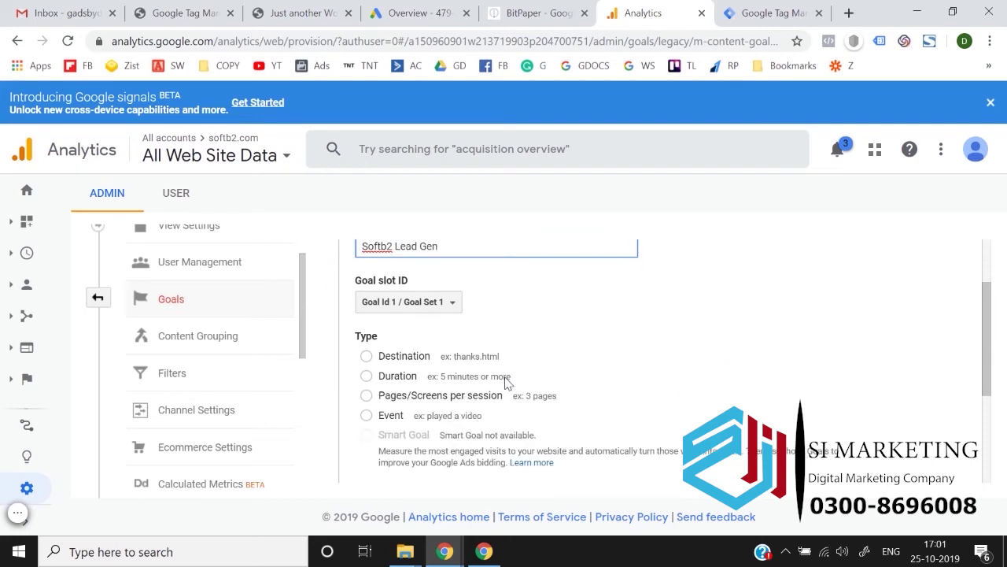
scroll(559, 330, up, 1)
click(740, 317)
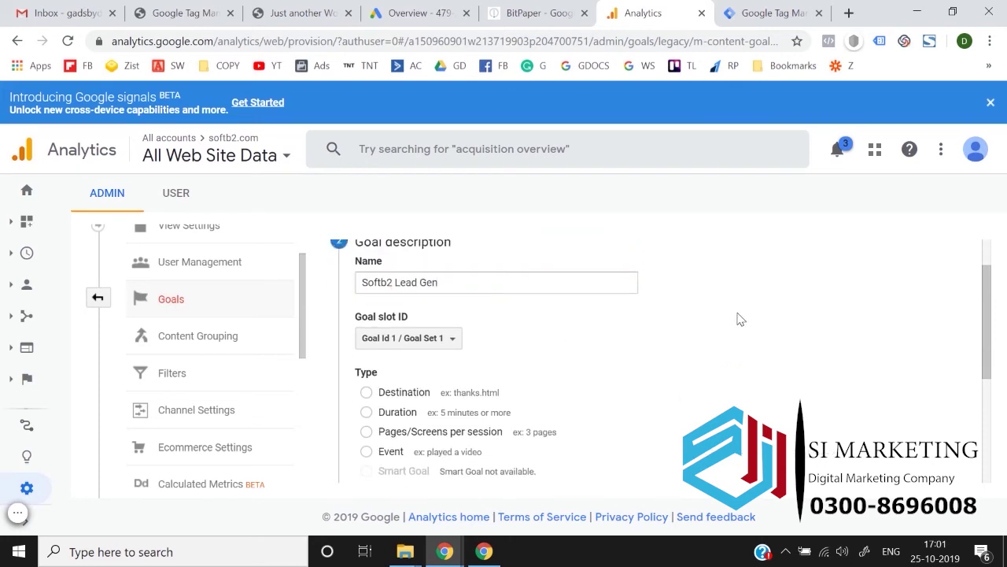
Step: Examine the goal type options offered for the new goal, including Destination
scroll(740, 317, down, 1)
scroll(739, 319, down, 1)
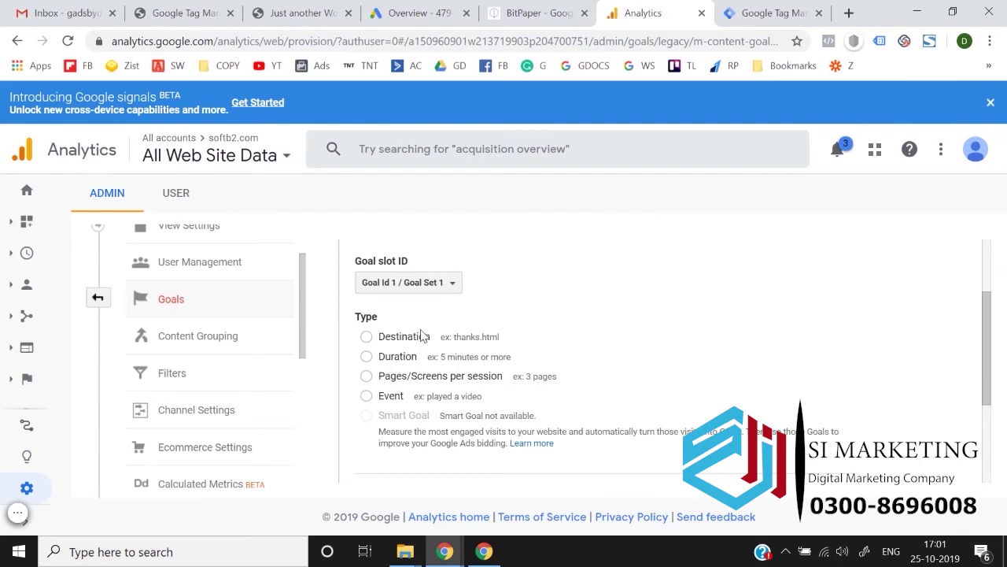
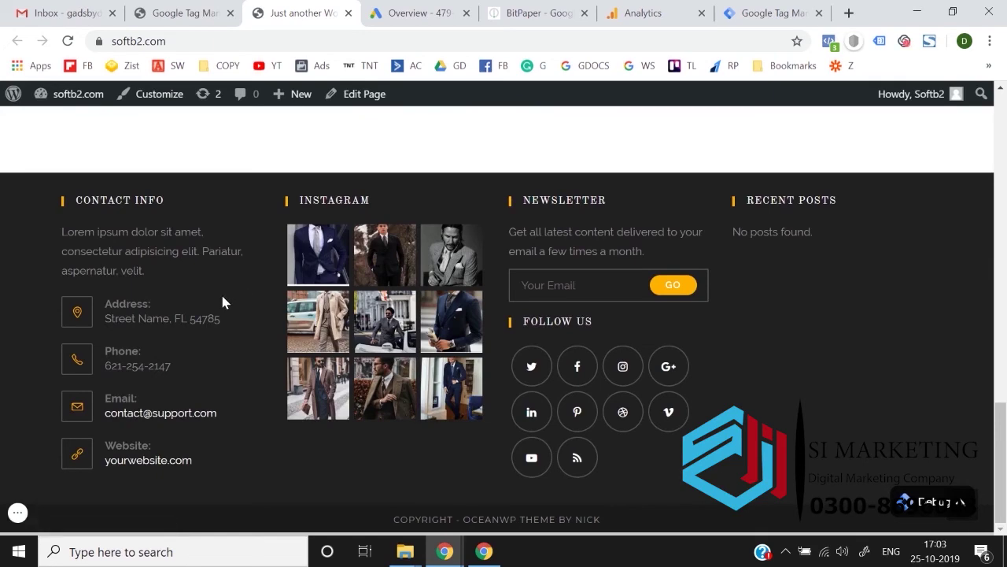
Step: On the softb2.com store, add Product 3 to the cart and open the cart page
scroll(142, 437, up, 15)
scroll(370, 317, down, 2)
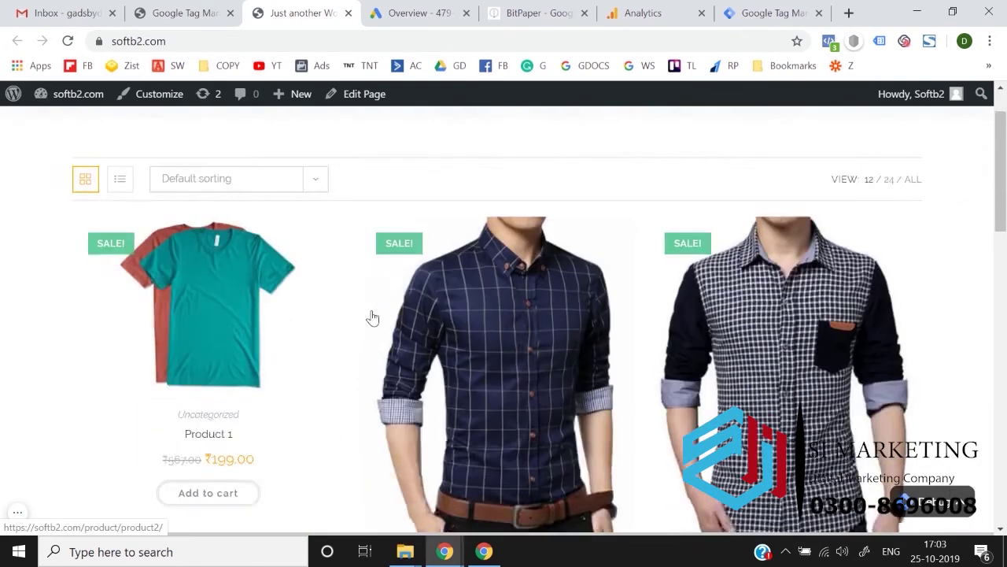
click(682, 261)
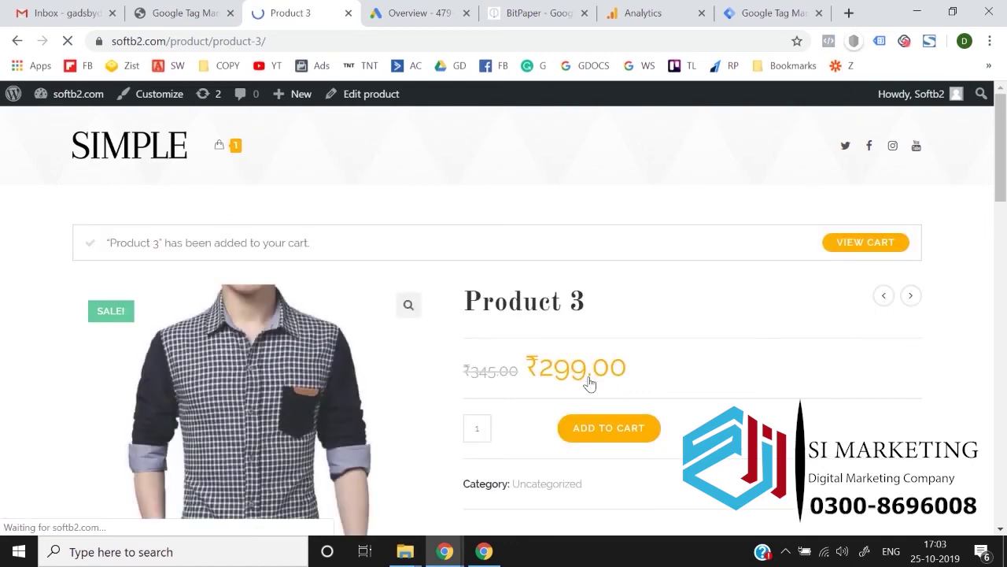
click(885, 240)
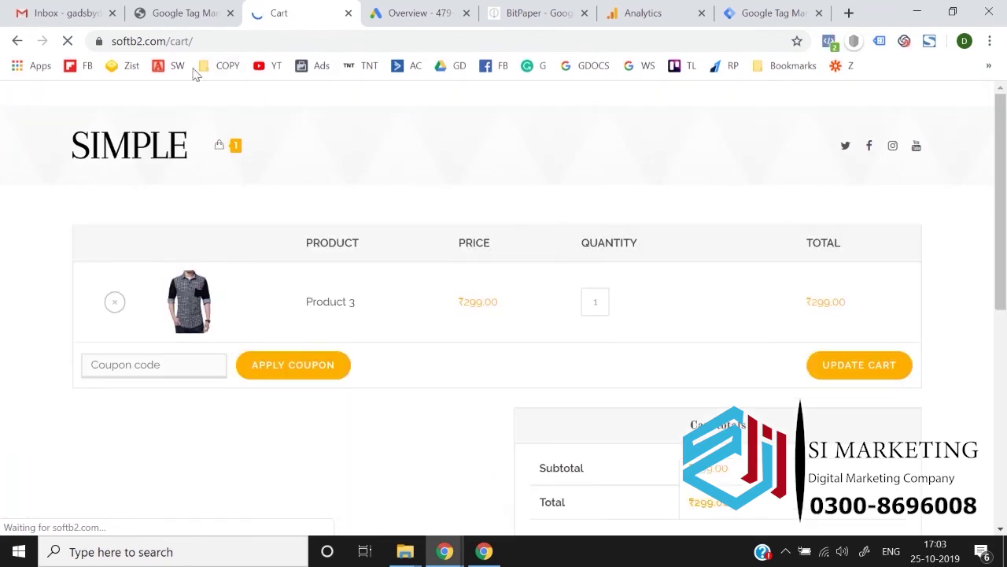
Step: Highlight the /cart/ portion of the cart page's full URL
click(168, 42)
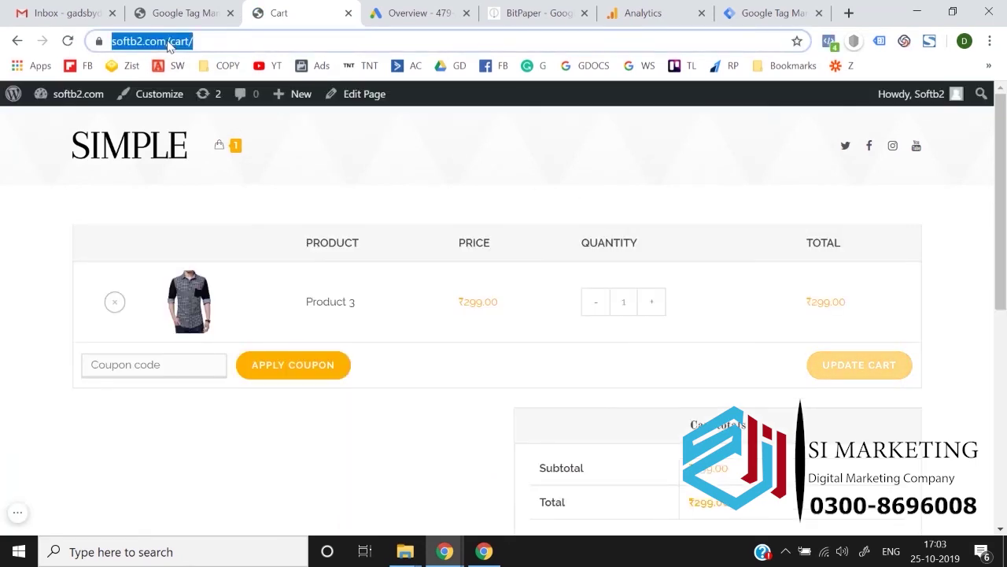
click(167, 42)
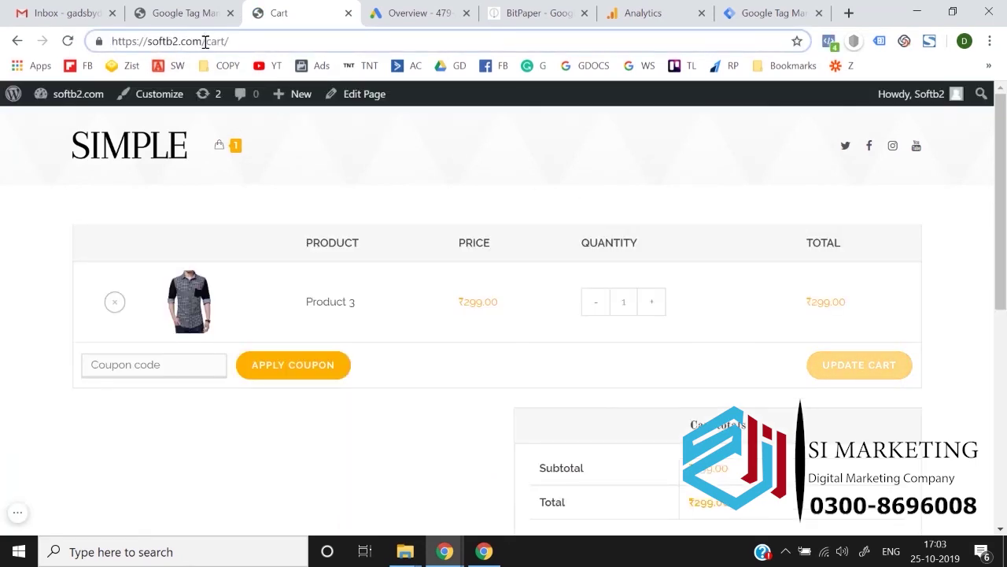
drag(204, 43, 247, 39)
click(252, 41)
Step: Load analytics.google.com in place of the Tag Manager workspace
click(510, 11)
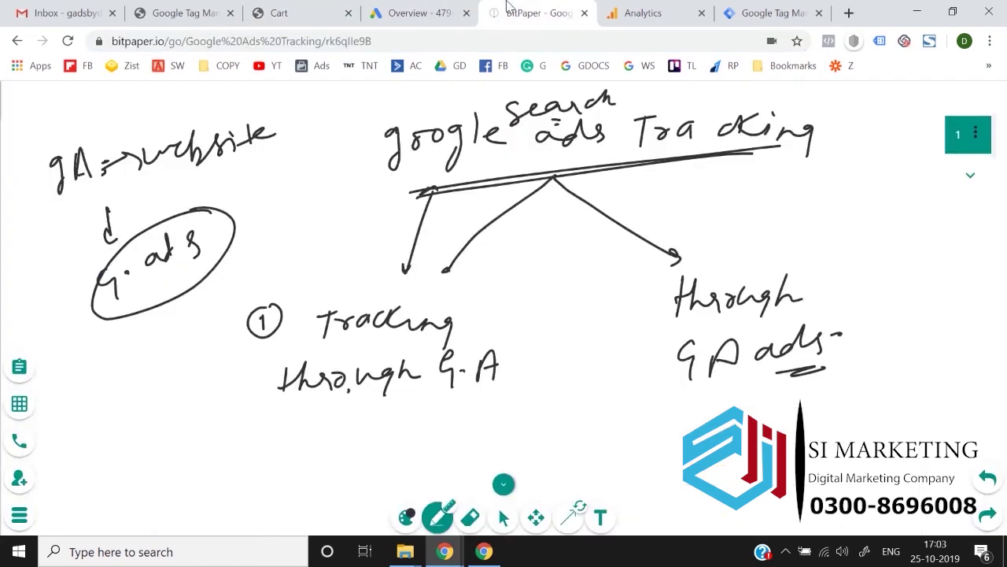
click(661, 10)
click(767, 13)
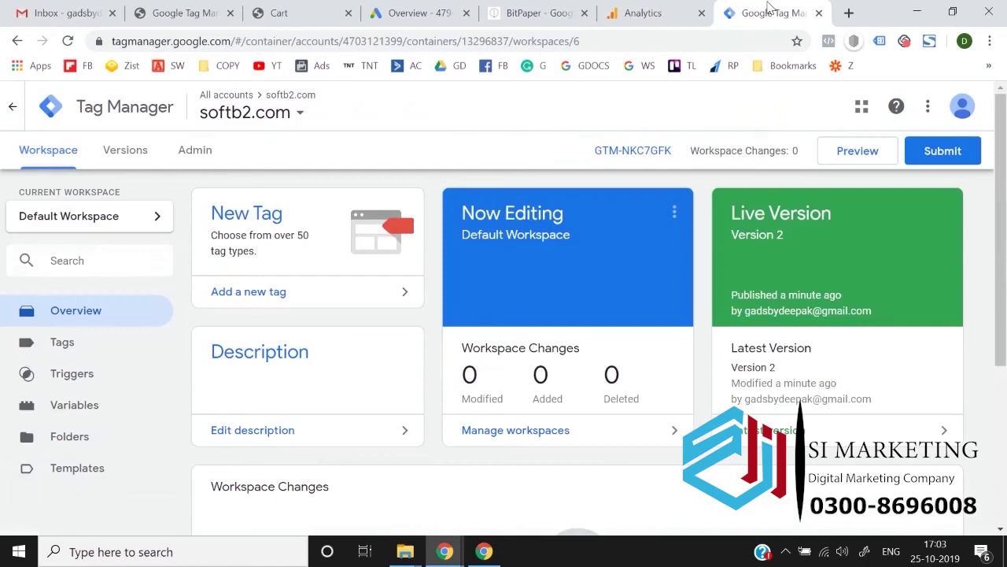
click(734, 40)
text(ana)
key(Return)
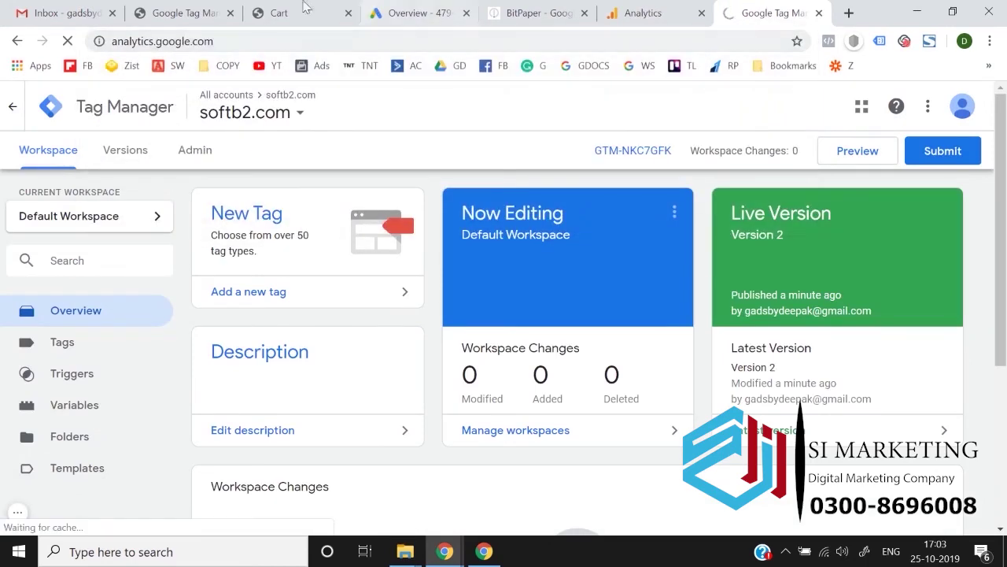
Step: Return to the store's cart page and point out the /cart/ path in its address once more
click(277, 10)
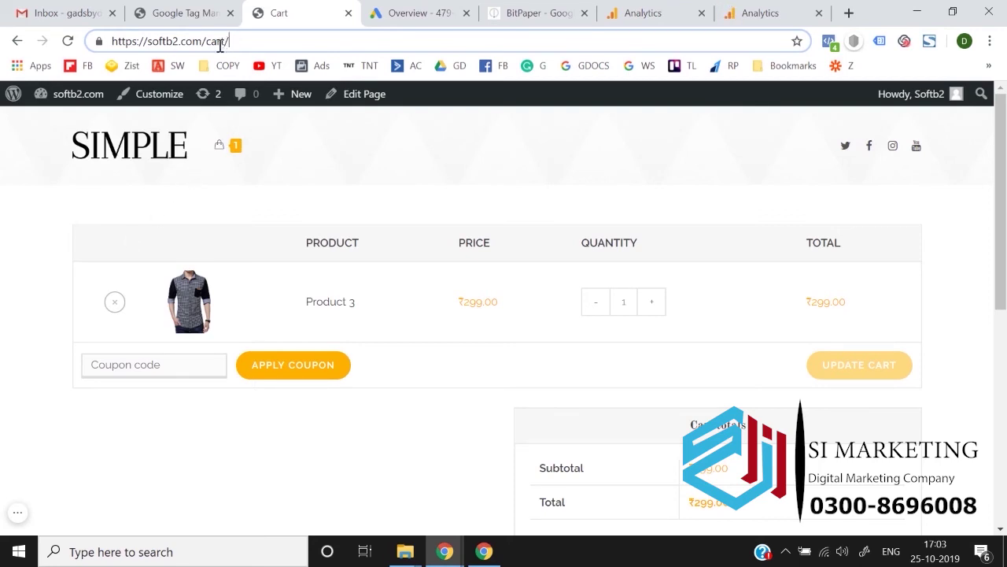
drag(207, 42, 226, 44)
click(4, 206)
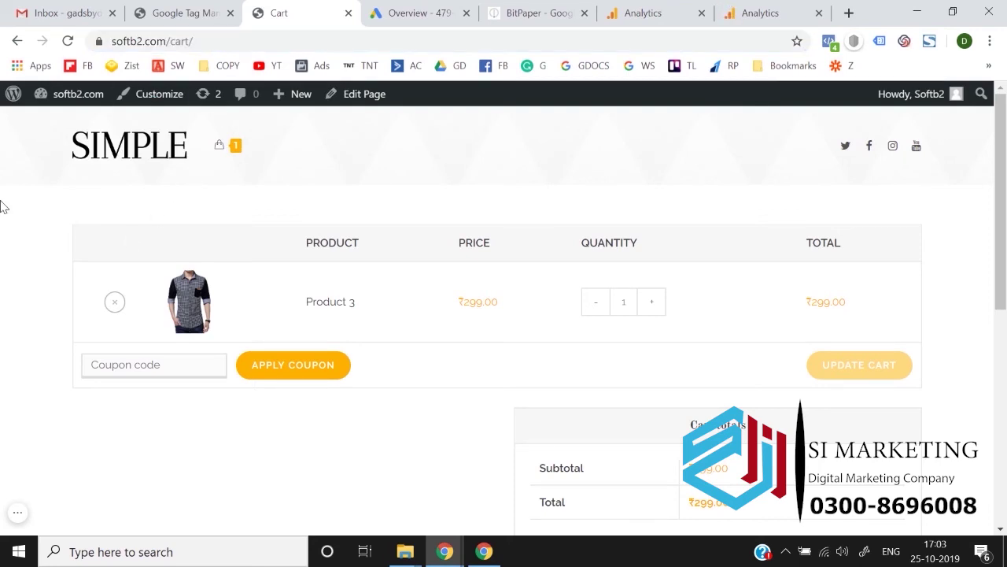
Step: Reload the newly opened Analytics home page and check the top active pages of the real-time card
click(795, 11)
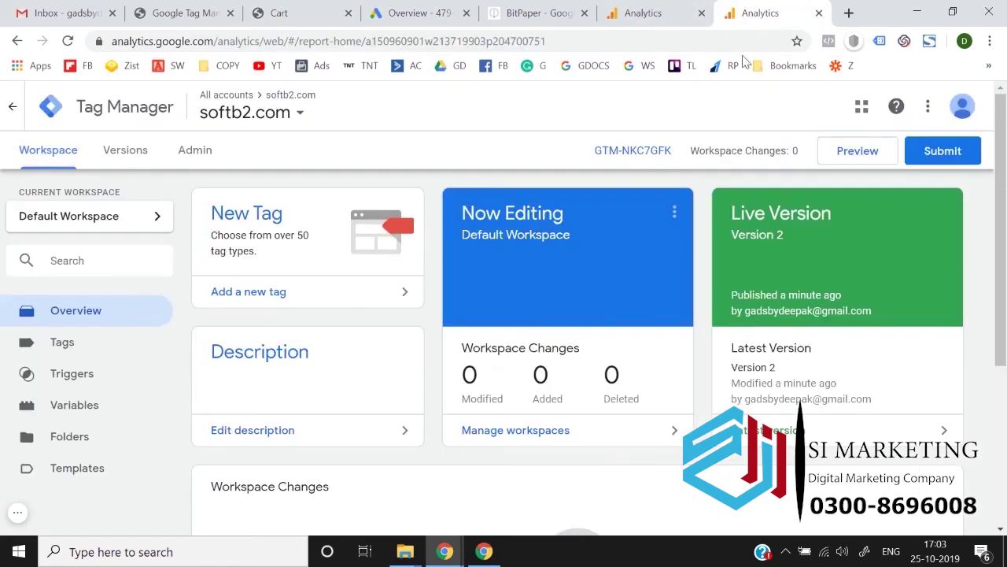
click(602, 45)
key(Return)
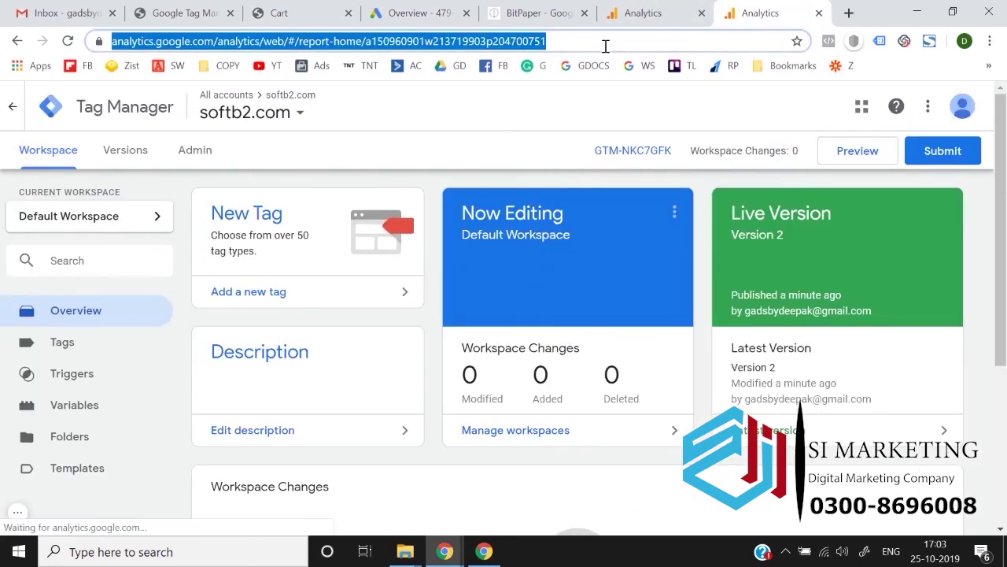
scroll(836, 329, down, 3)
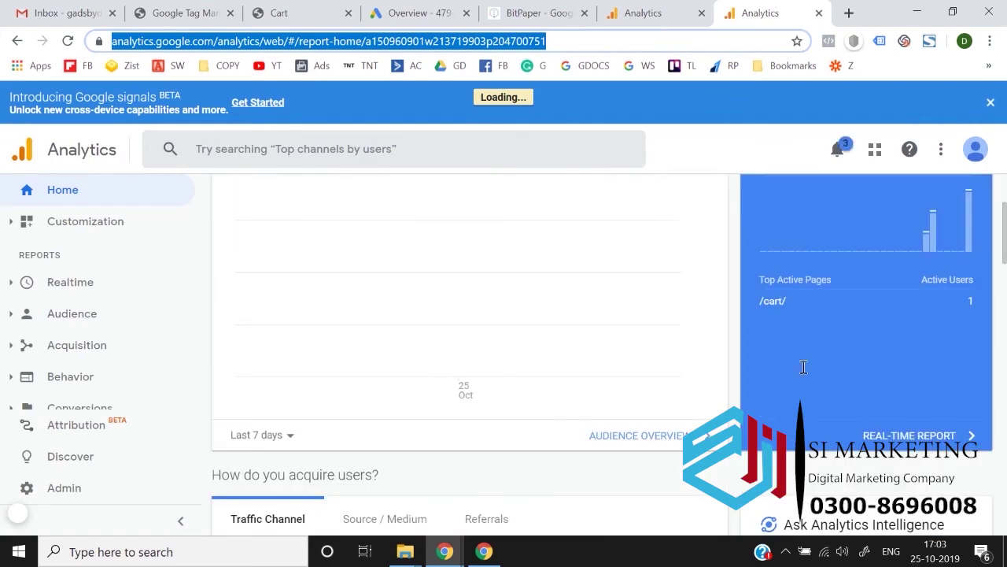
click(791, 303)
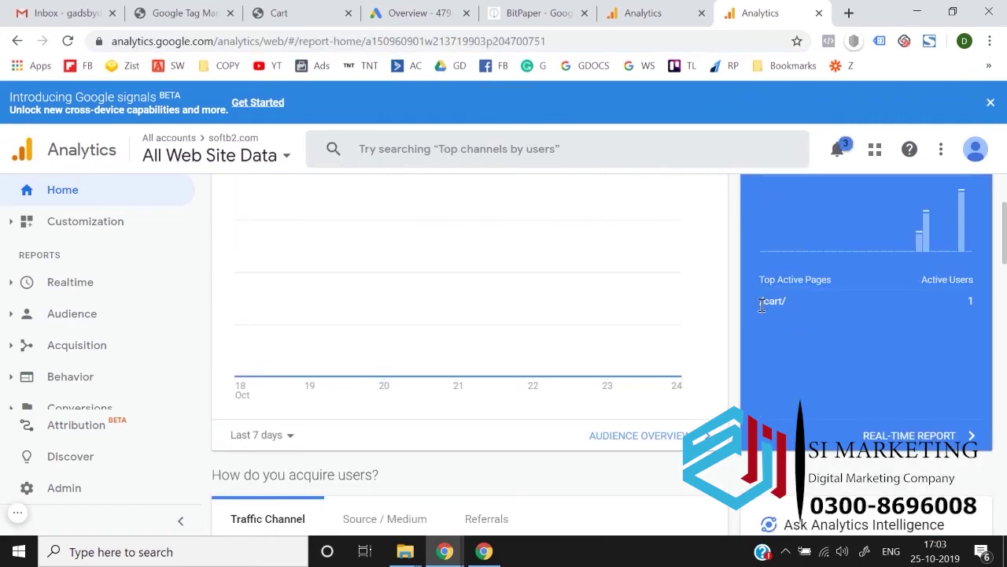
Step: Return to the goal details of Softb2 Lead Gen and select Equals to as the destination match type
click(643, 12)
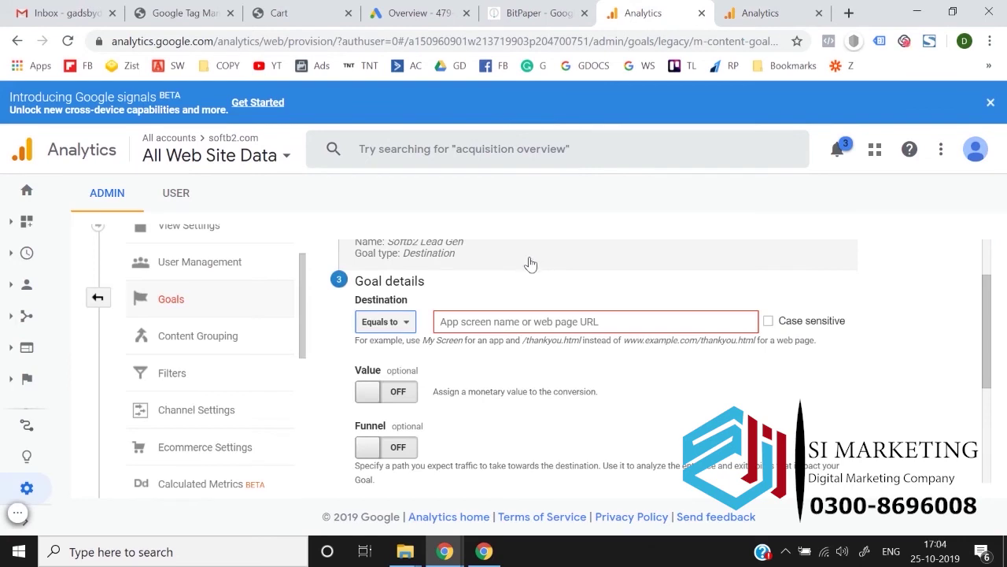
click(386, 323)
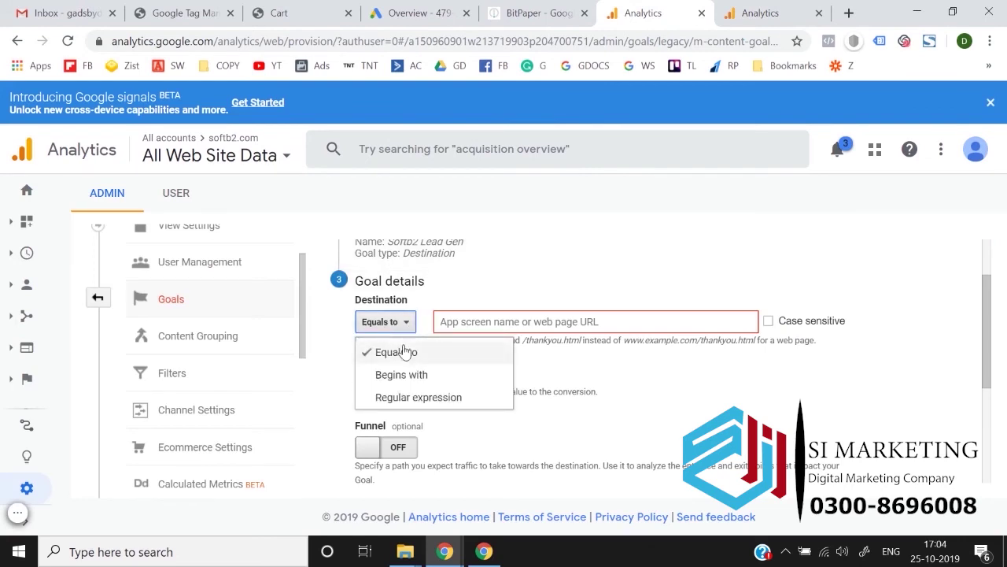
click(405, 351)
click(470, 323)
key(ctrl+v)
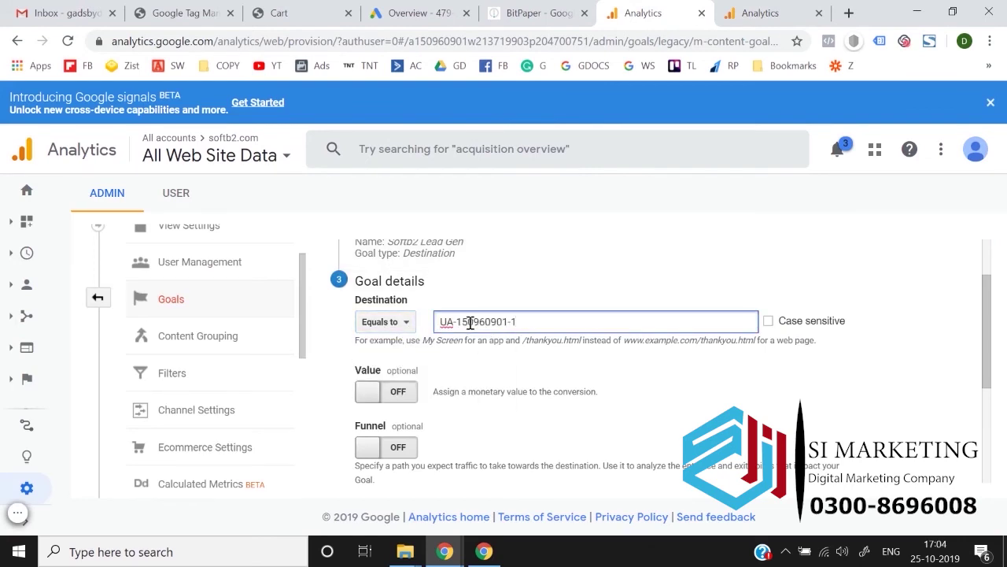
key(ctrl+a)
key(BackSpace)
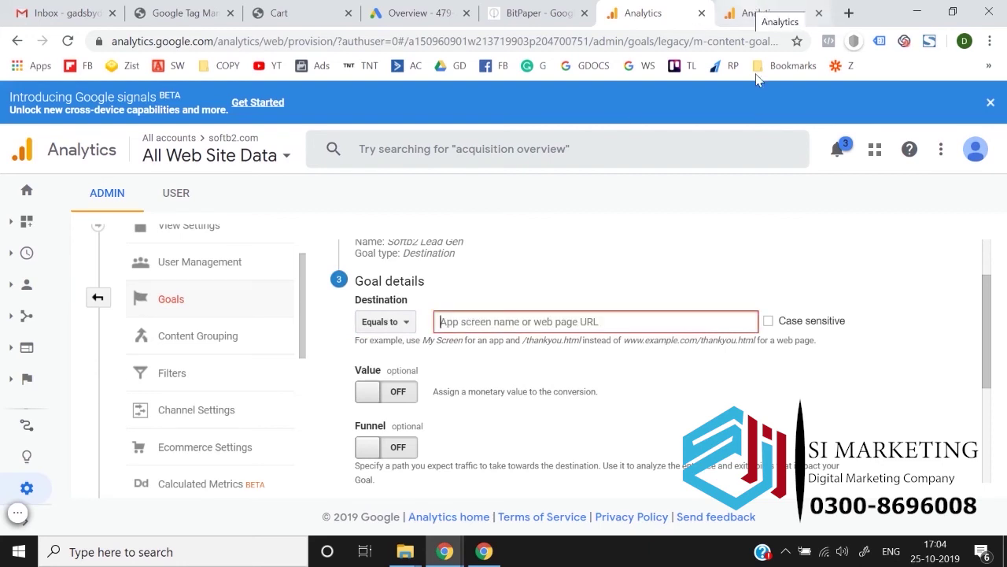
Step: Copy the /cart/ path from the real-time top active pages and set it as the goal's destination
click(772, 9)
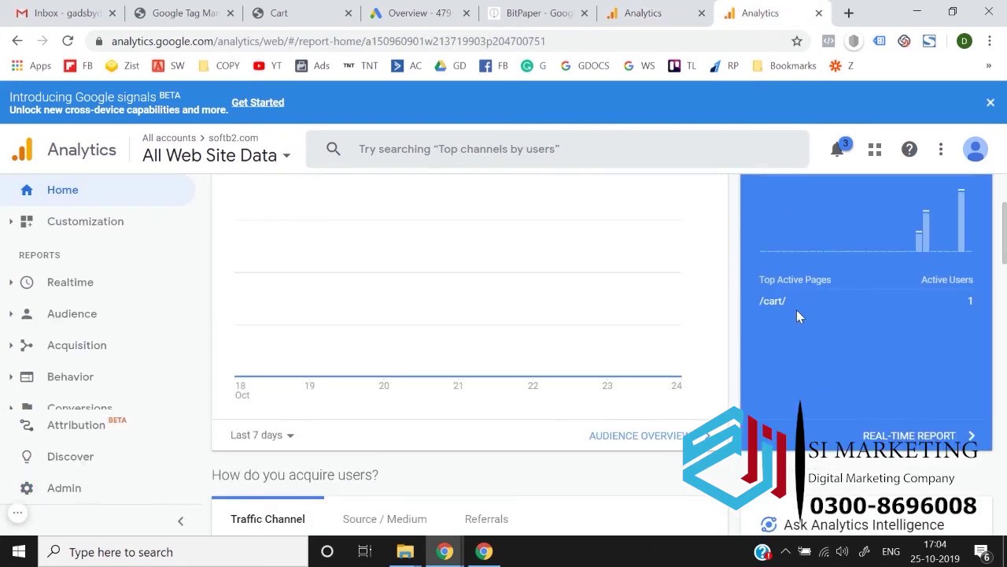
drag(796, 309, 765, 304)
double_click(764, 304)
key(ctrl+c)
click(675, 10)
key(ctrl+v)
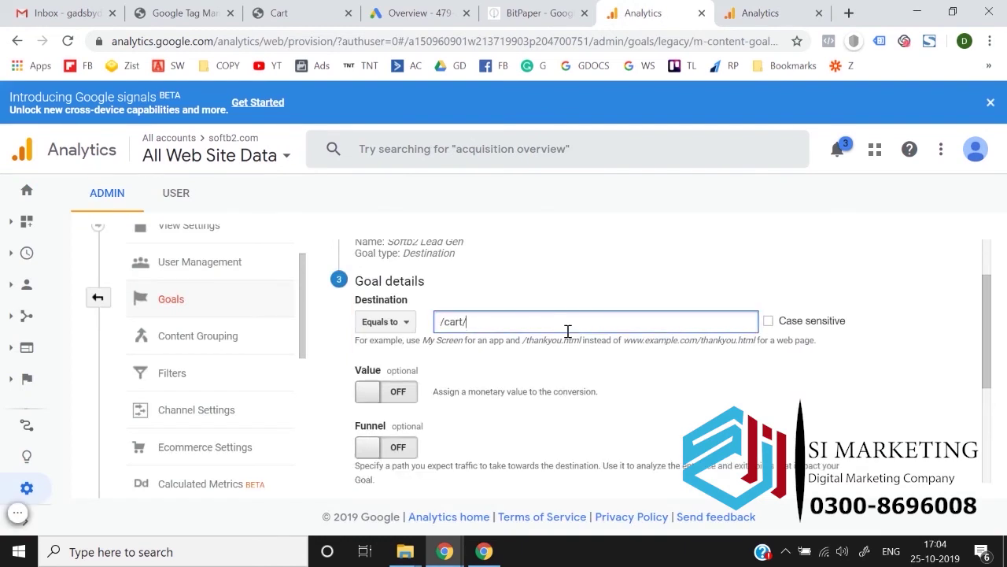
Step: Save the Softb2 Lead Gen destination goal without a monetary value or funnel
click(733, 407)
scroll(733, 406, down, 1)
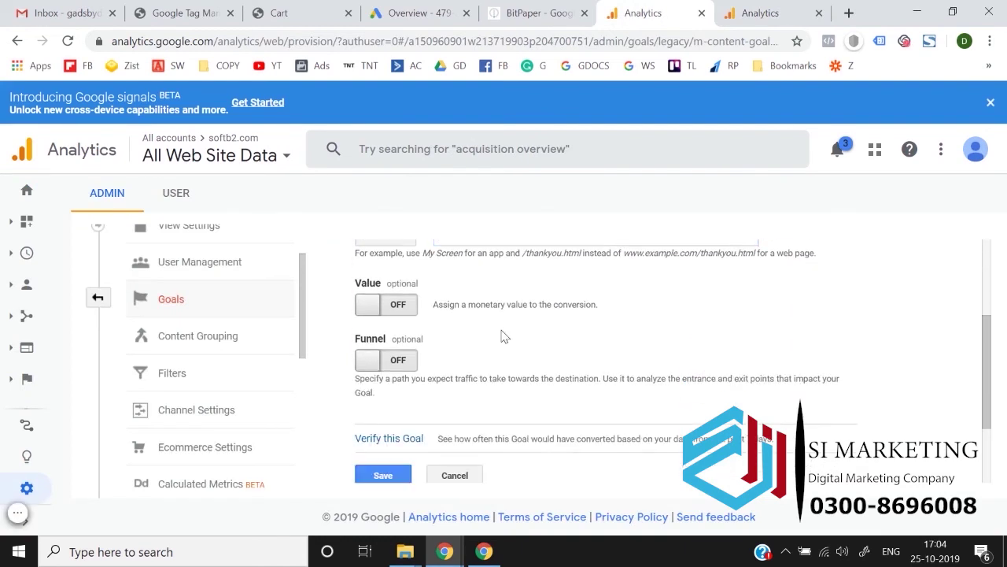
scroll(504, 337, down, 1)
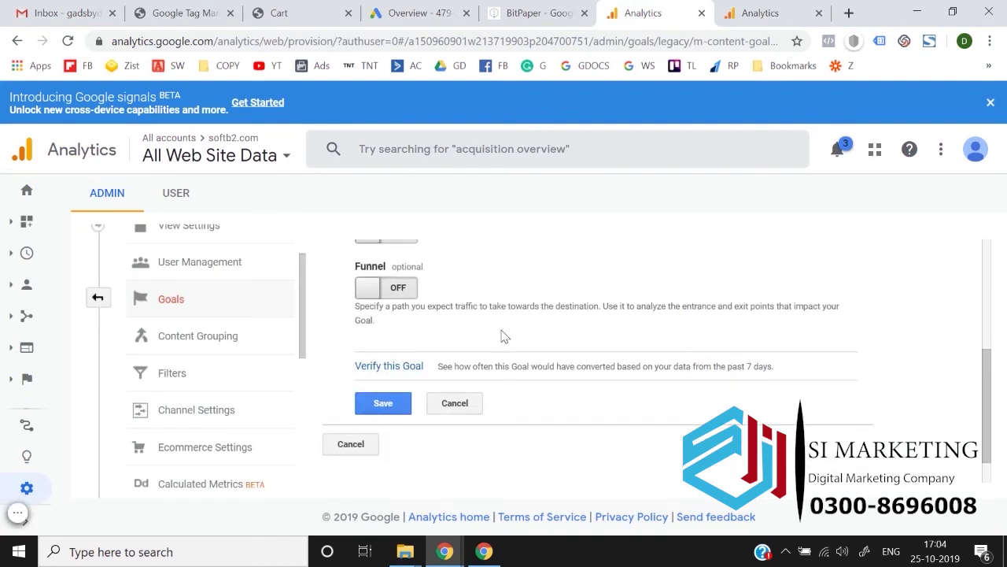
click(395, 409)
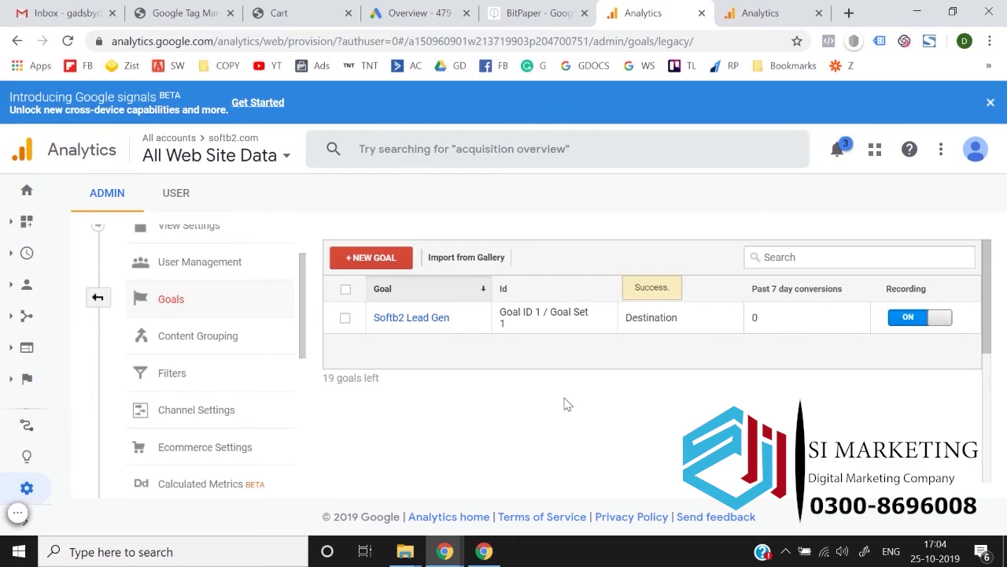
Step: Compare the store's cart page and the Analytics home page with the saved goal in the goals list
click(283, 13)
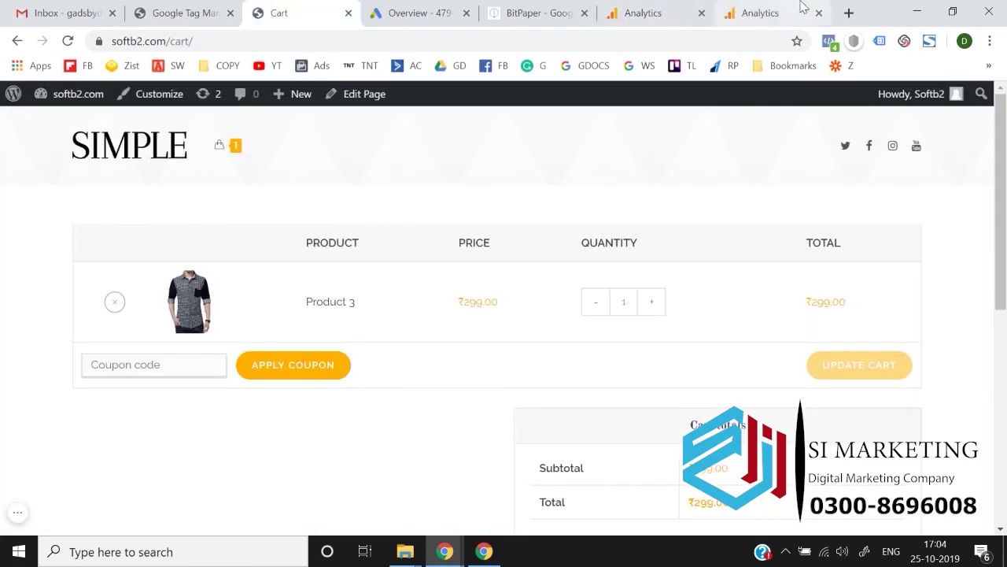
click(755, 12)
click(643, 13)
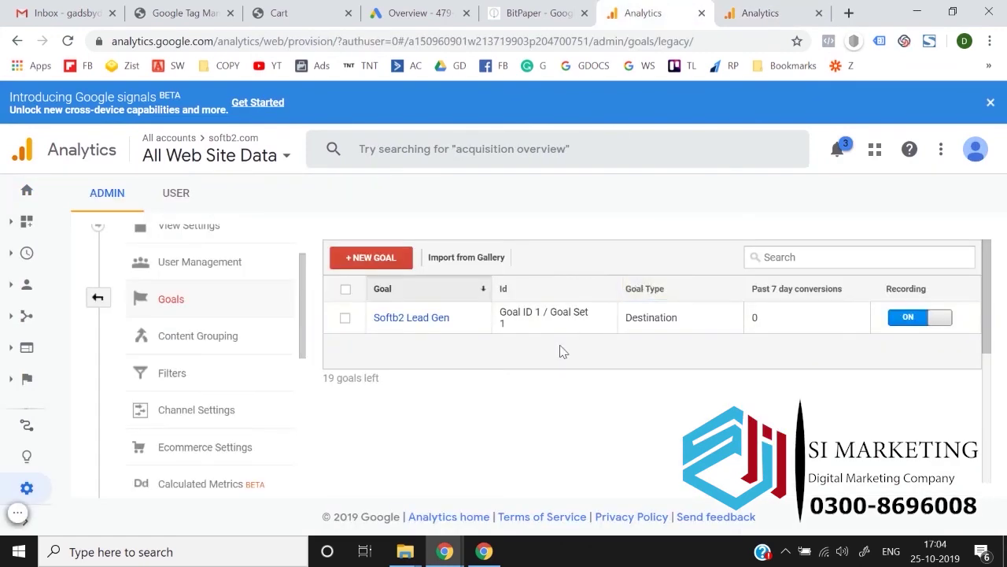
click(284, 13)
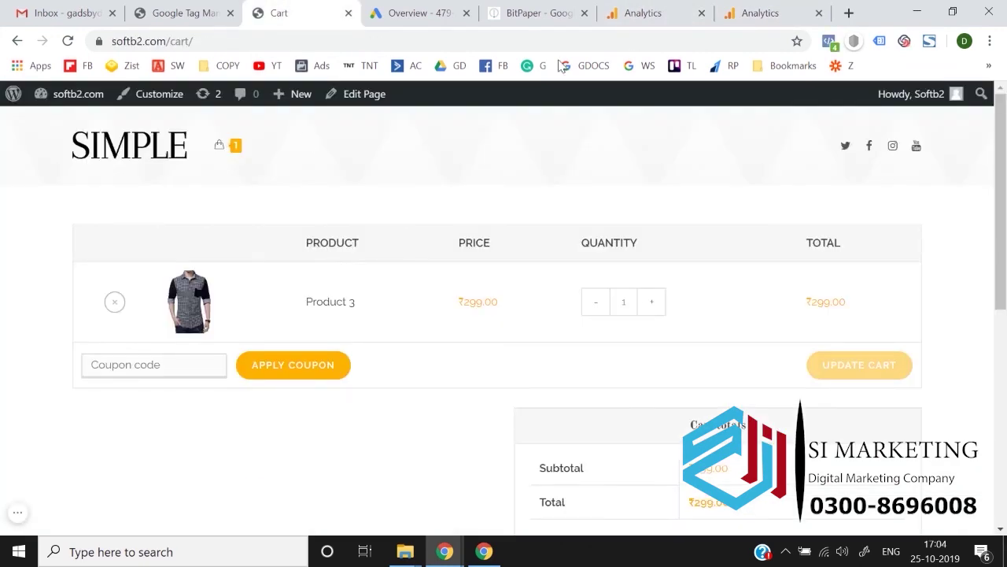
click(731, 8)
click(691, 9)
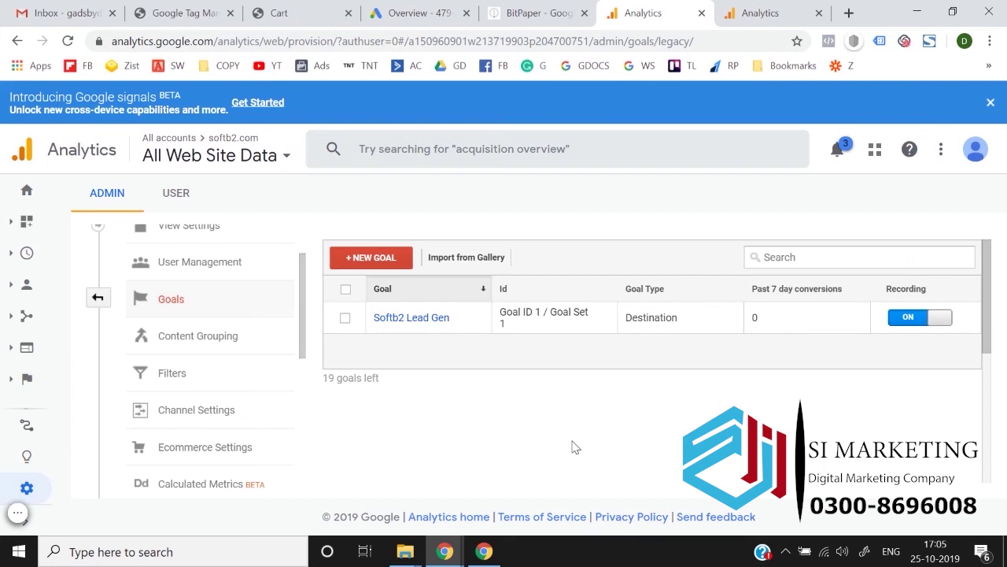
Step: Switch to Google Ads, open the Conversions page and start a new conversion action
click(420, 8)
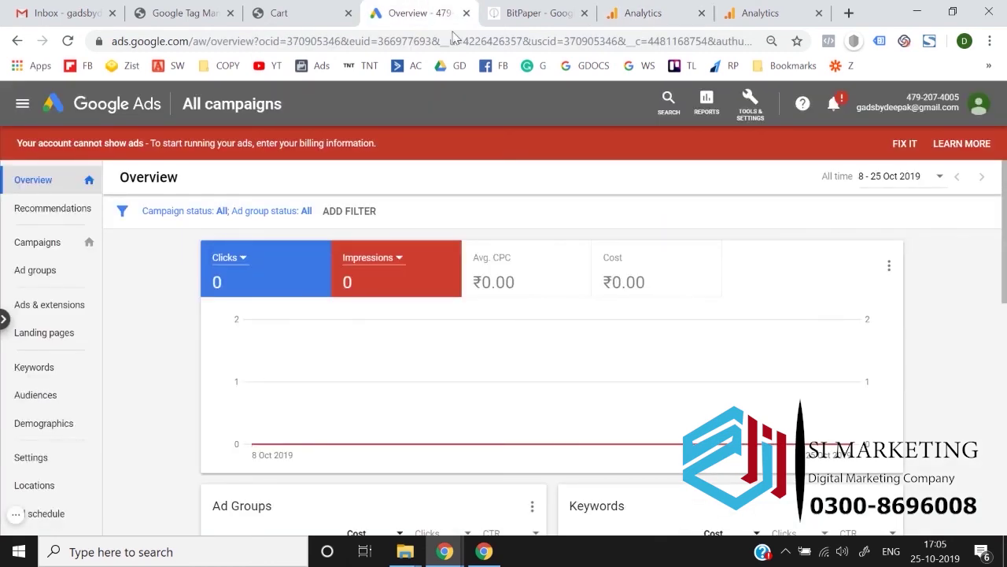
click(750, 114)
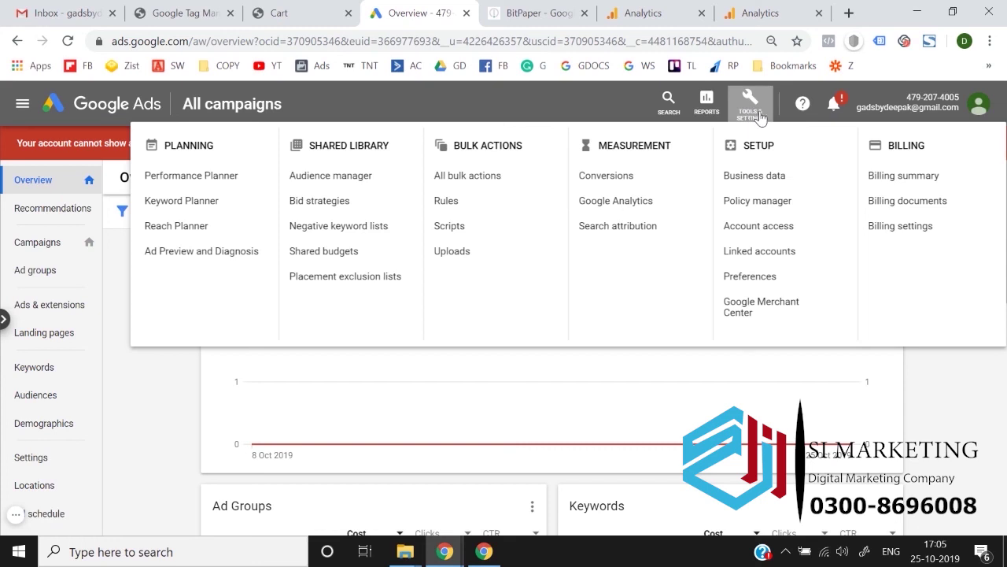
click(642, 179)
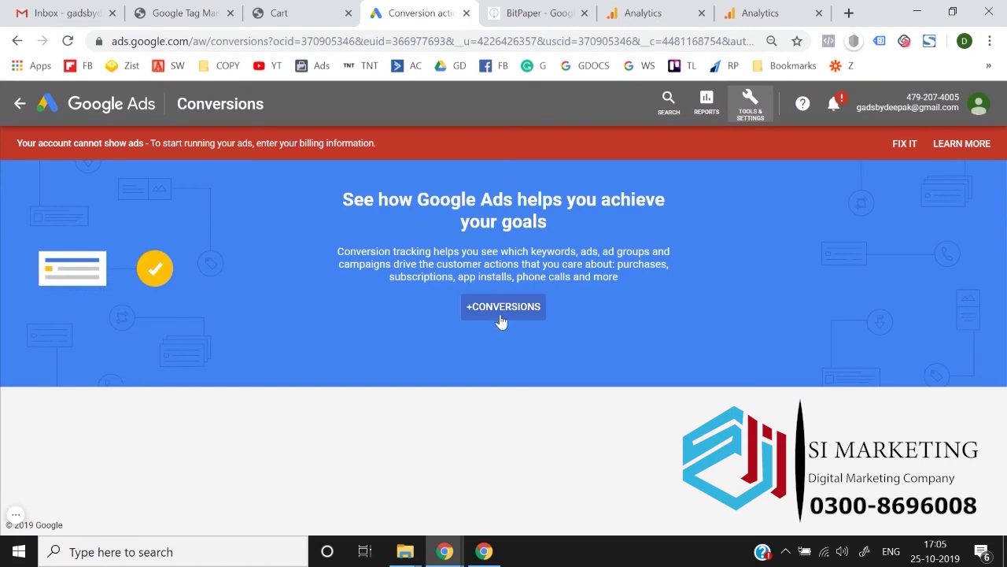
click(519, 315)
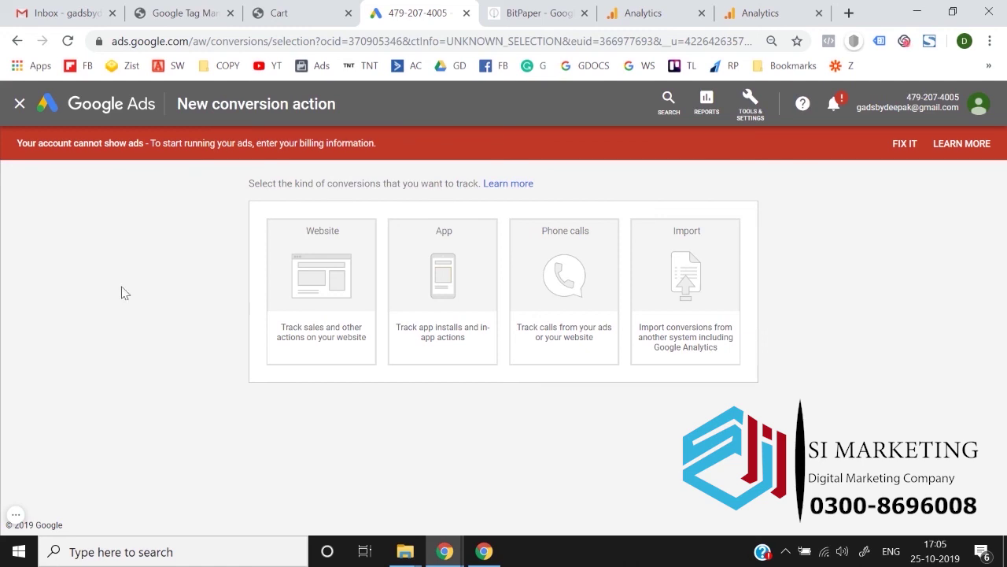
Step: Check the Softb2 Lead Gen goal in Google Analytics, and return to the conversion types in Google Ads
click(647, 11)
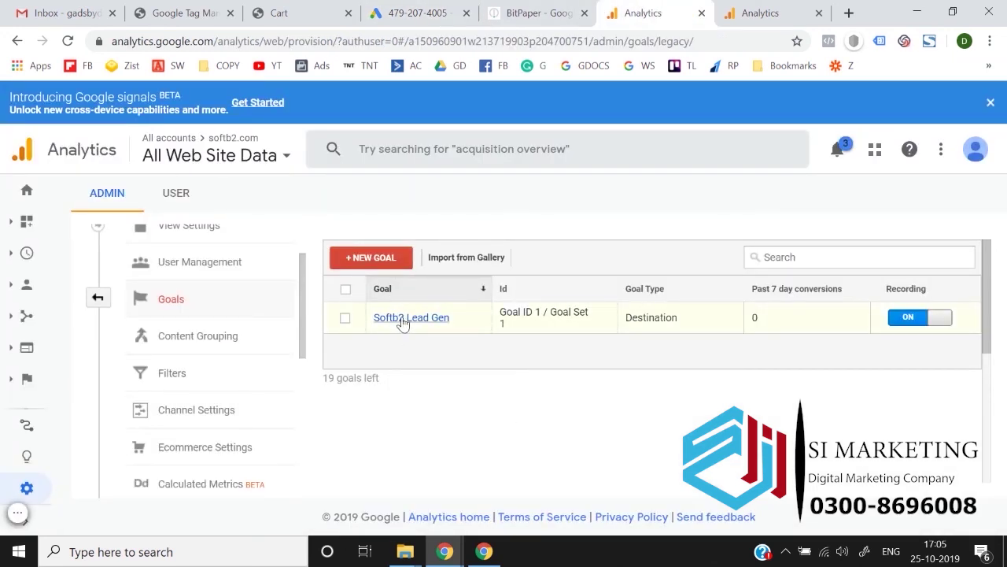
click(425, 11)
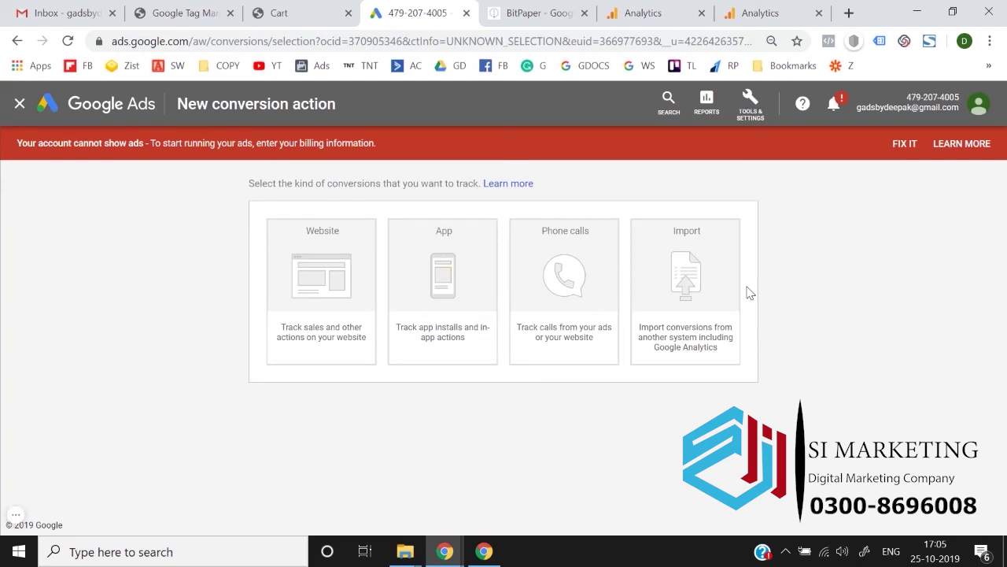
Step: Import the Softb2 Lead Gen goal from Google Analytics as a conversion action, finish the setup and dismiss the survey
click(671, 262)
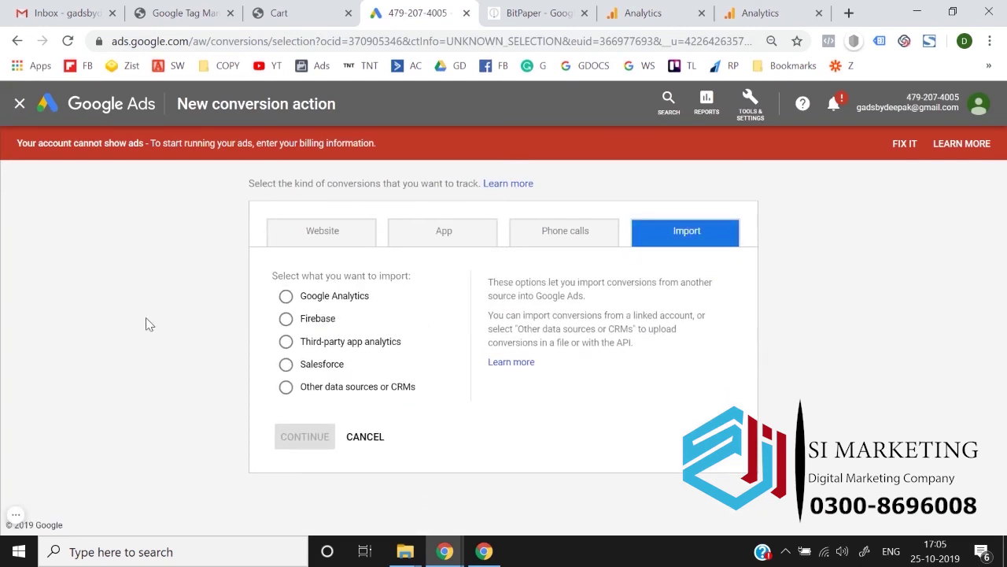
click(311, 303)
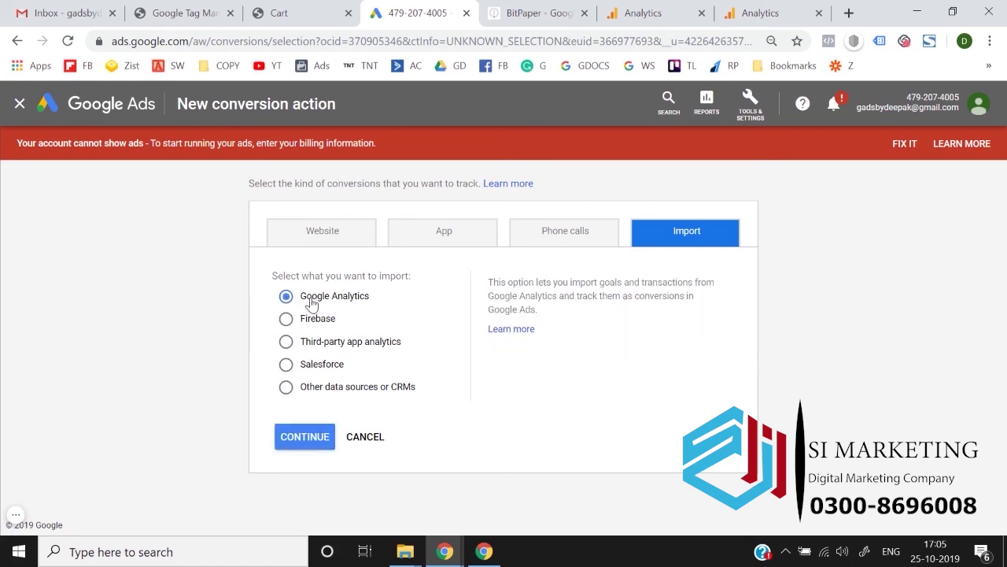
click(305, 439)
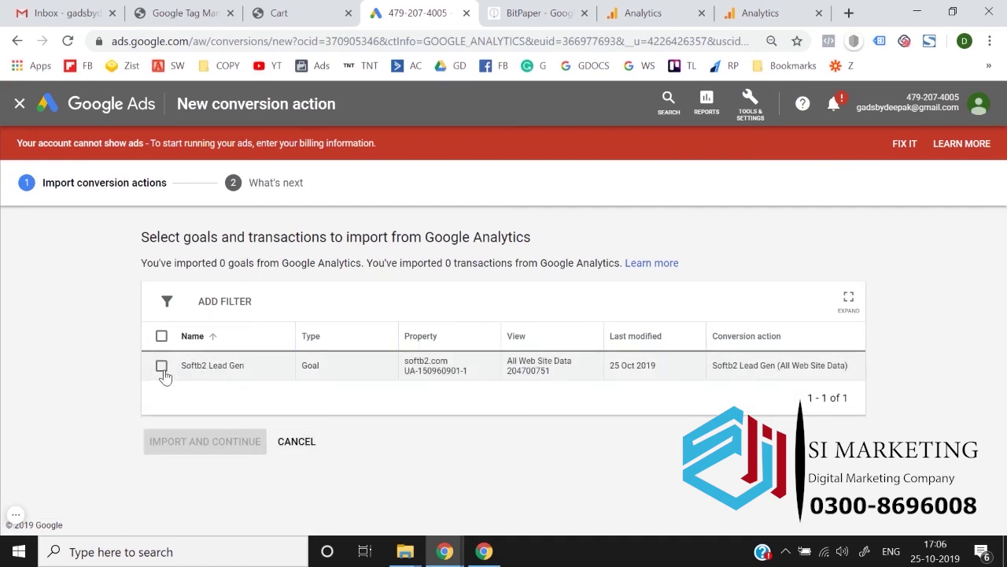
click(161, 368)
click(185, 443)
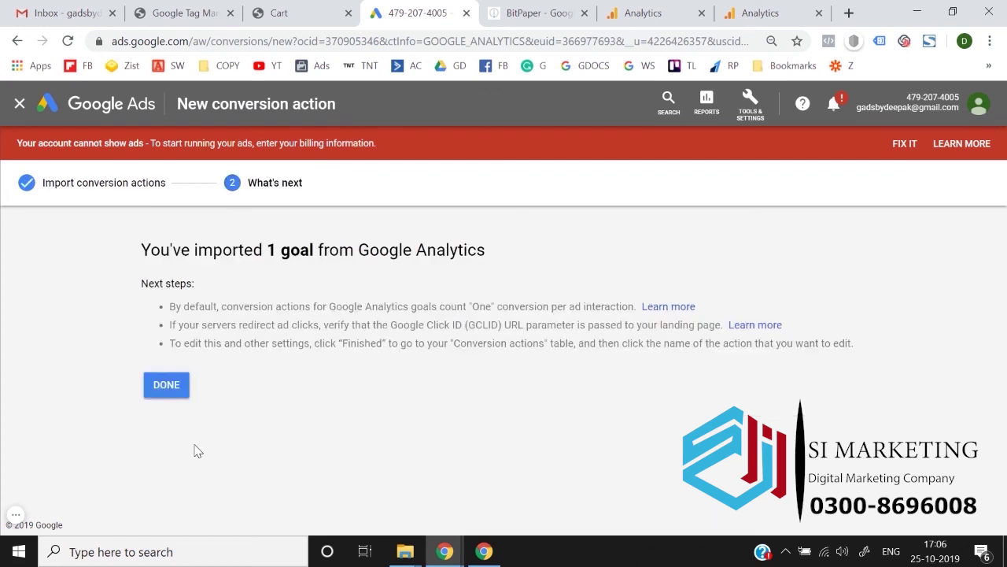
click(156, 384)
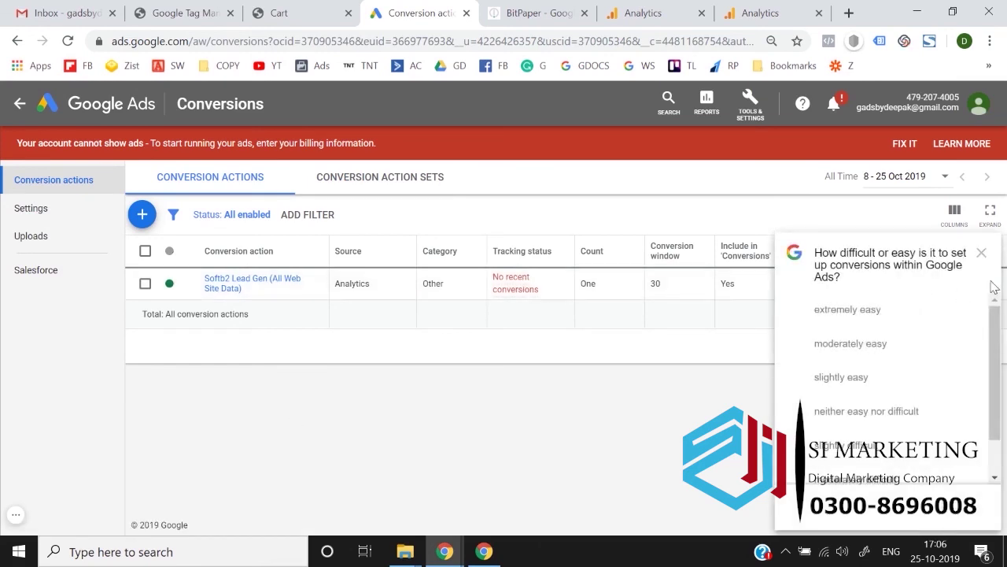
click(979, 258)
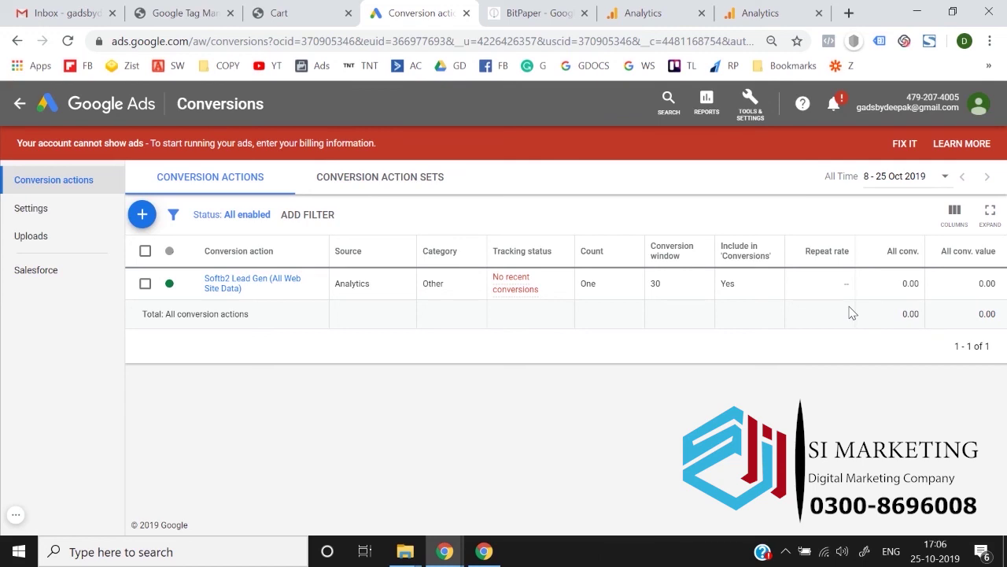
Step: Compare the Analytics goals list and the BitPaper tracking diagram with the imported conversion action, ending on the Google Ads Conversions page
click(760, 11)
click(641, 12)
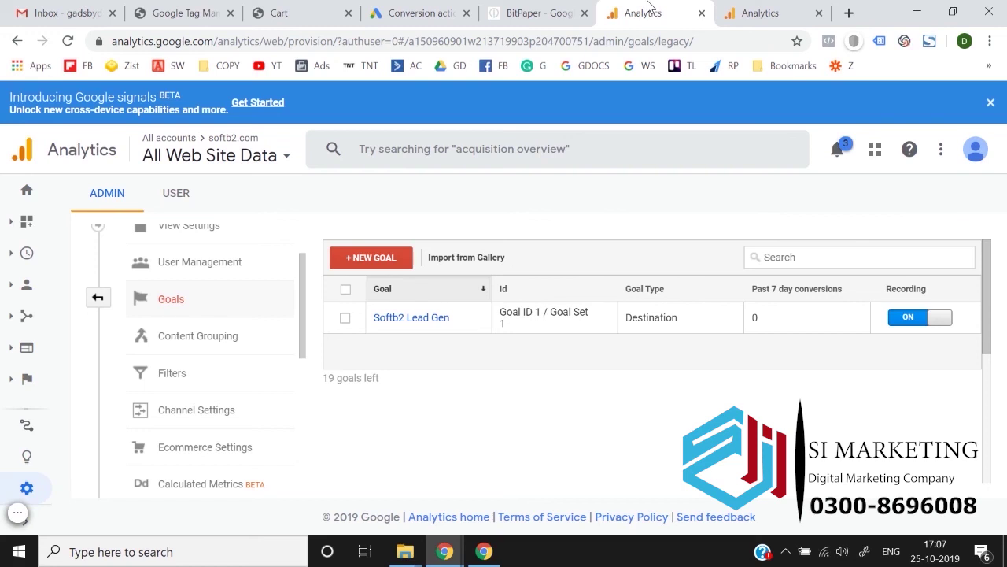
click(425, 13)
click(653, 12)
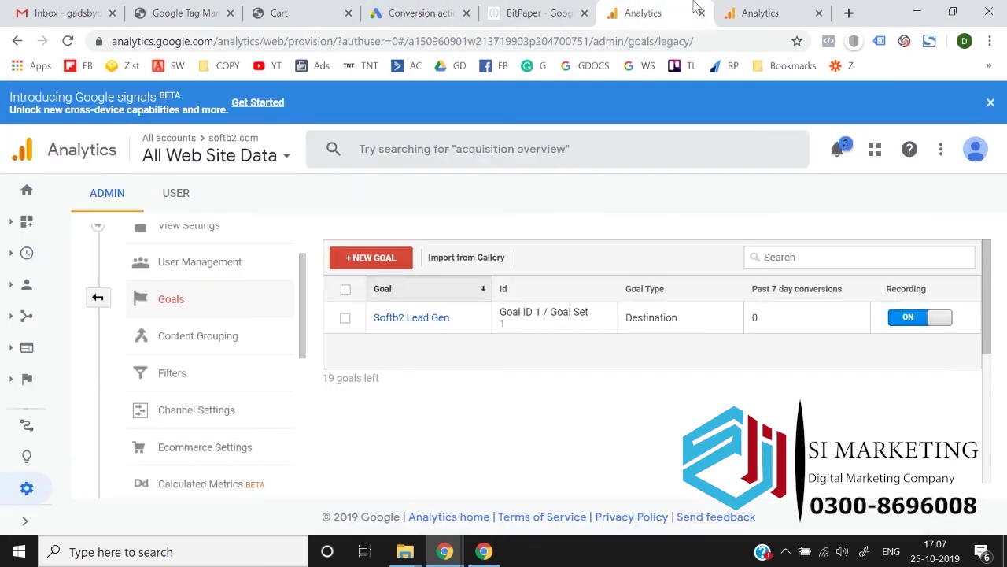
click(421, 12)
click(568, 8)
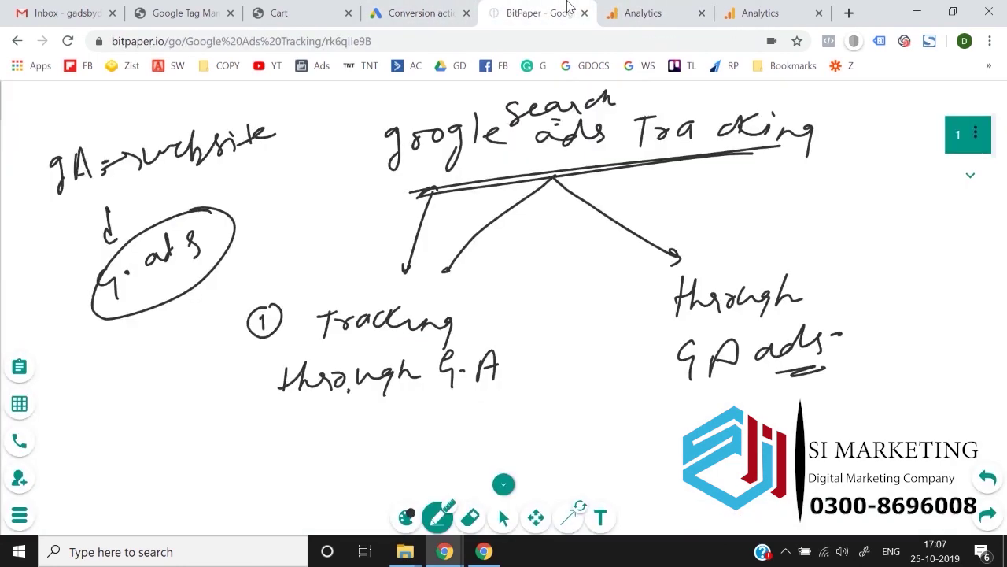
click(646, 12)
click(403, 11)
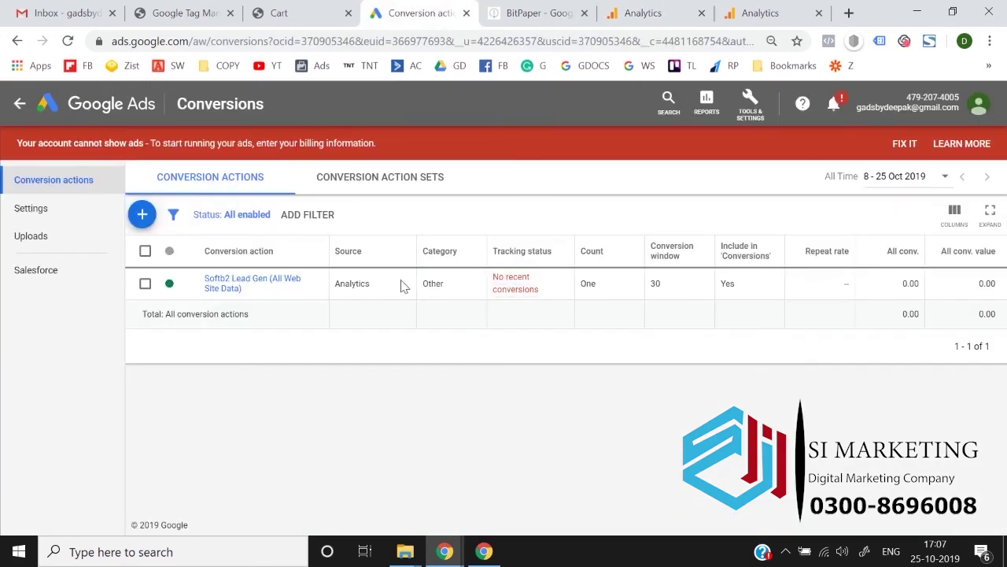